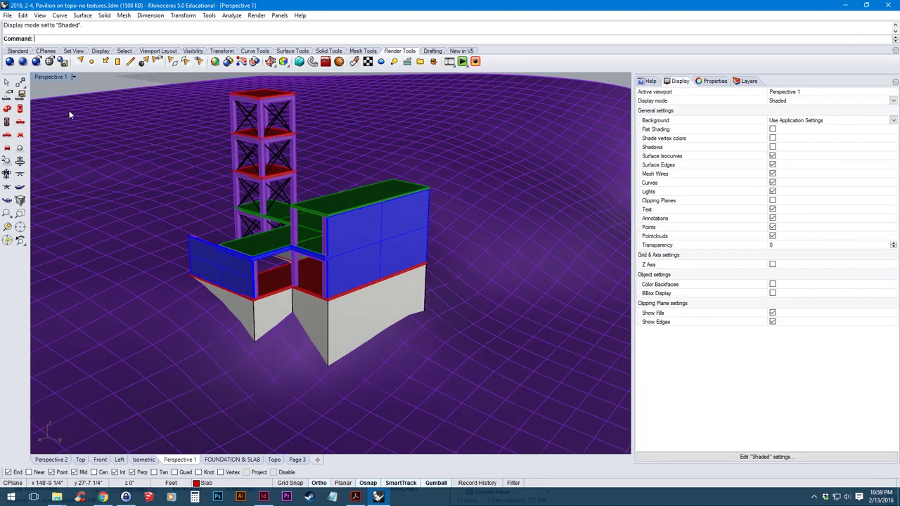
- Switch the Perspective 1 viewport to the Rendered display mode
click(54, 77)
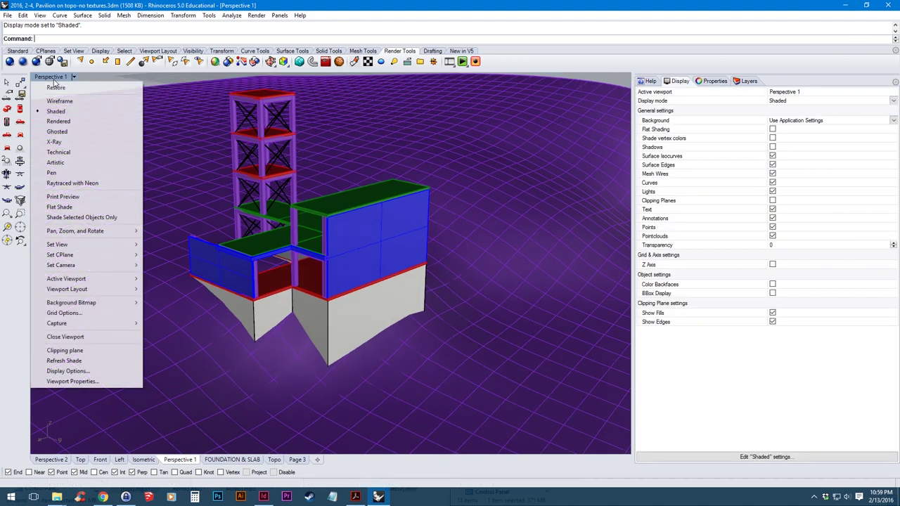
click(83, 122)
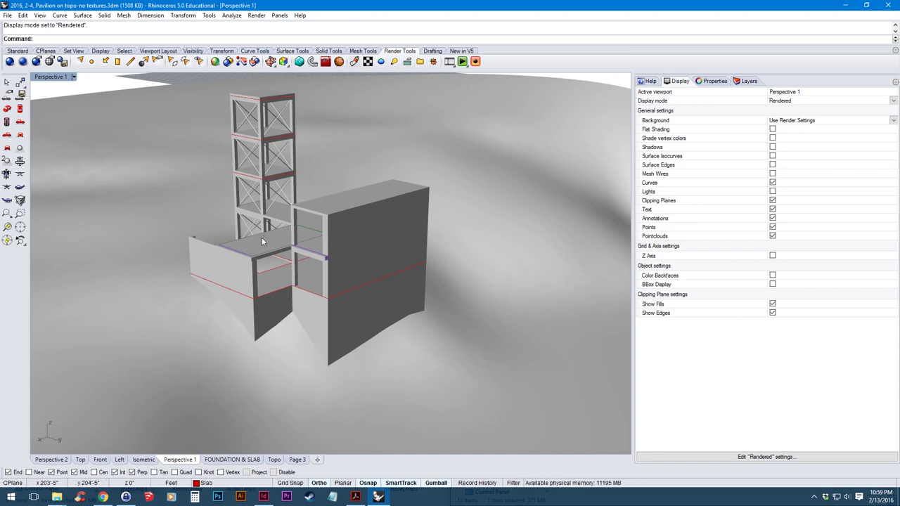
right_drag(261, 237, 601, 213)
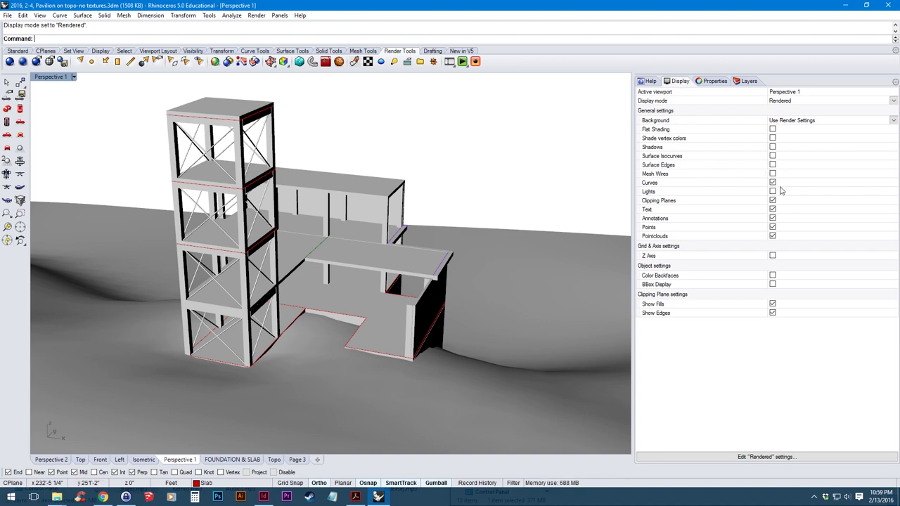
- Turn on surface edges in the Perspective 1 viewport's display settings
click(773, 166)
mouse_move(438, 256)
right_down()
mouse_move(242, 257)
mouse_move(273, 267)
right_up()
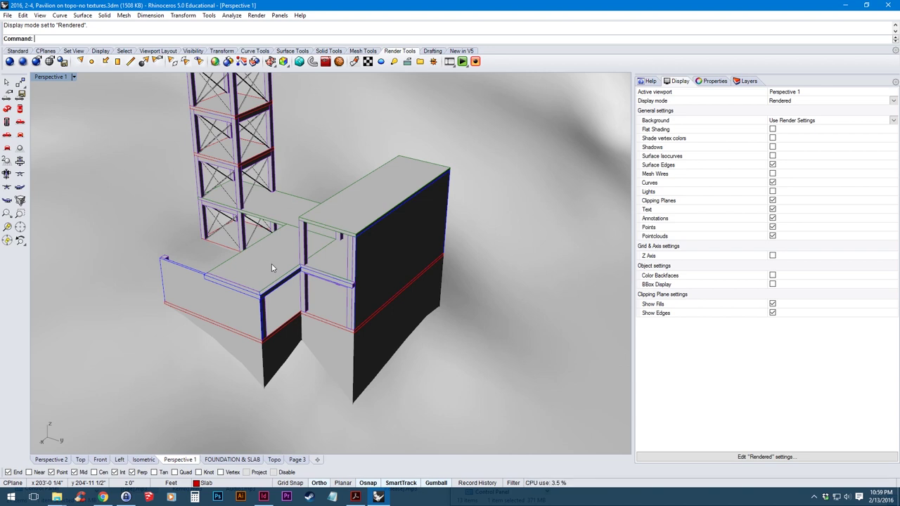
shift+right_drag(334, 226, 410, 270)
scroll(417, 281, down, 4)
scroll(350, 282, up, 6)
scroll(379, 279, down, 3)
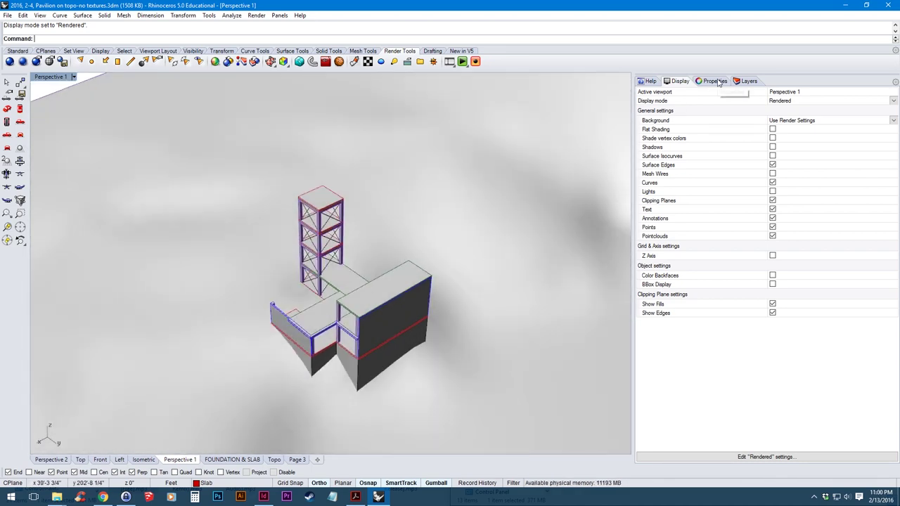
- Assign the Grass material from the Special render content folder to the Topo Surface layer
click(716, 82)
click(746, 82)
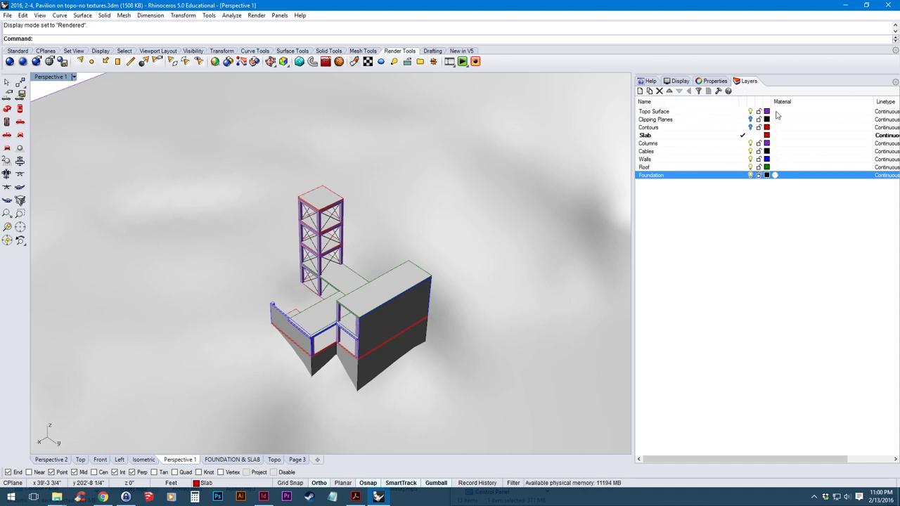
mouse_move(775, 117)
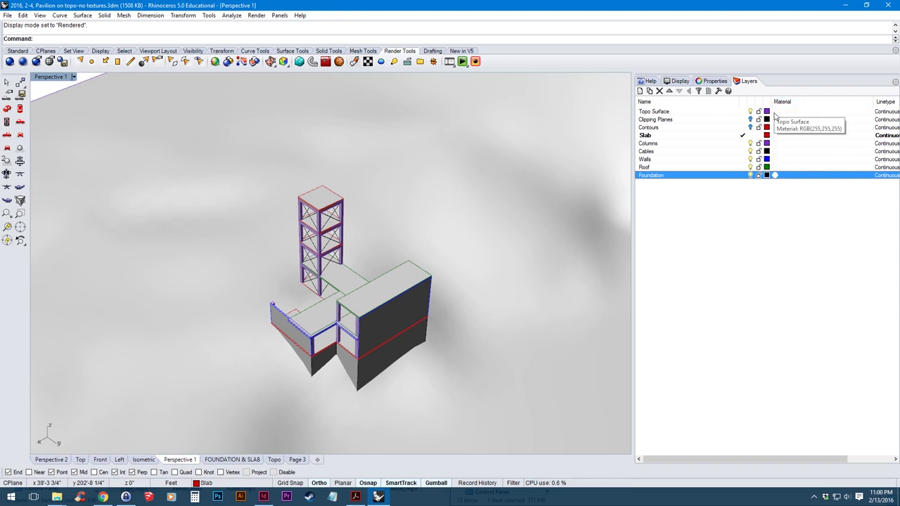
click(776, 114)
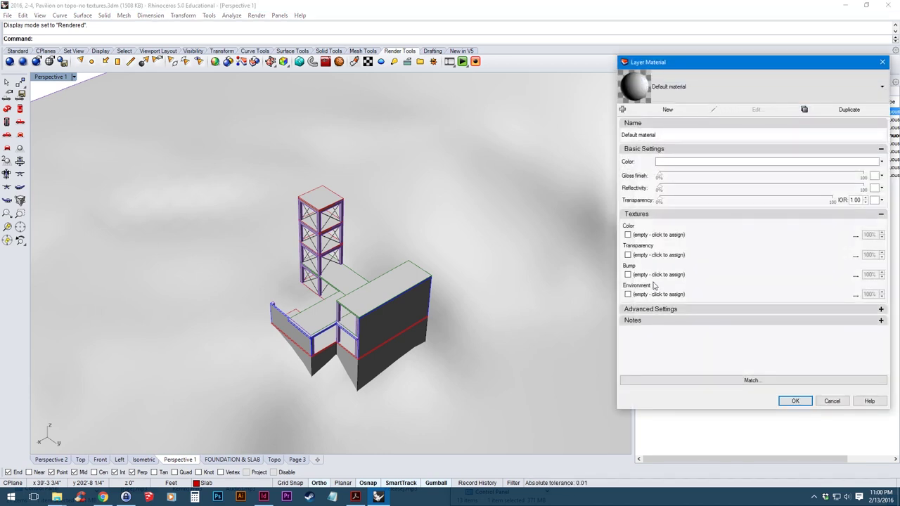
click(679, 86)
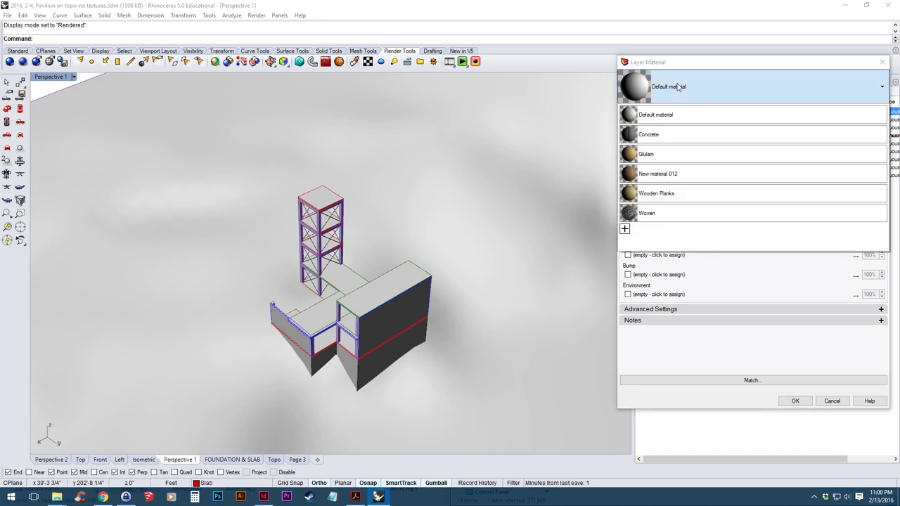
click(626, 230)
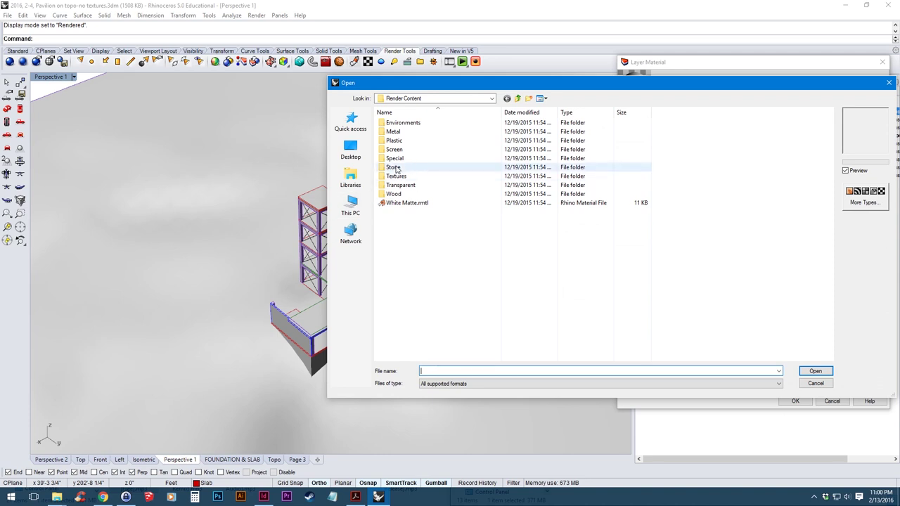
double_click(395, 160)
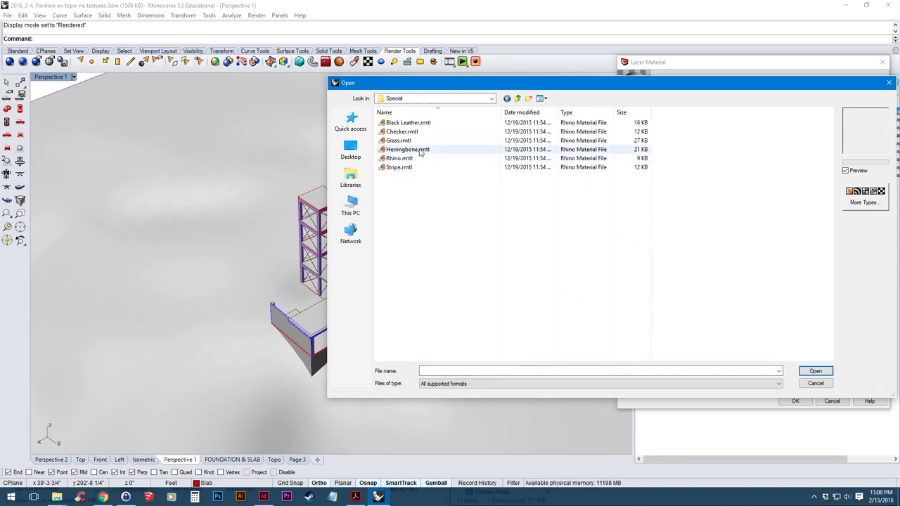
click(402, 141)
click(814, 371)
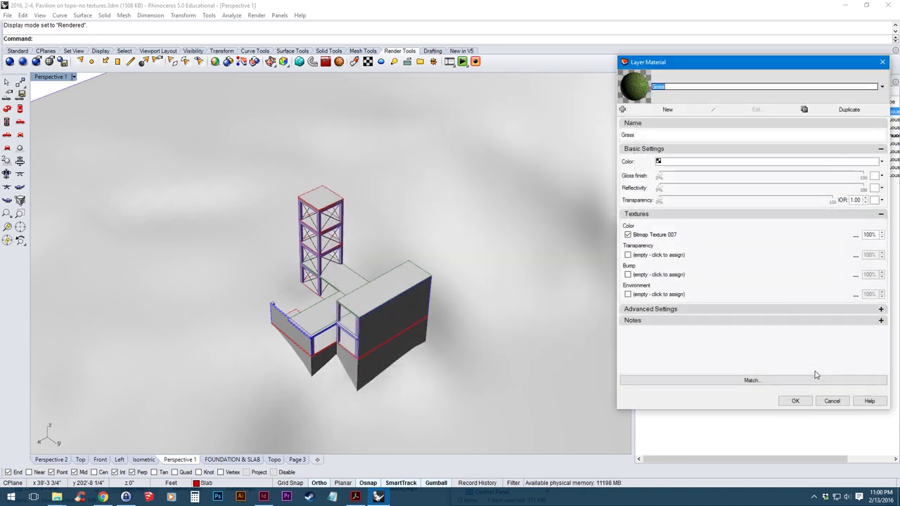
click(796, 401)
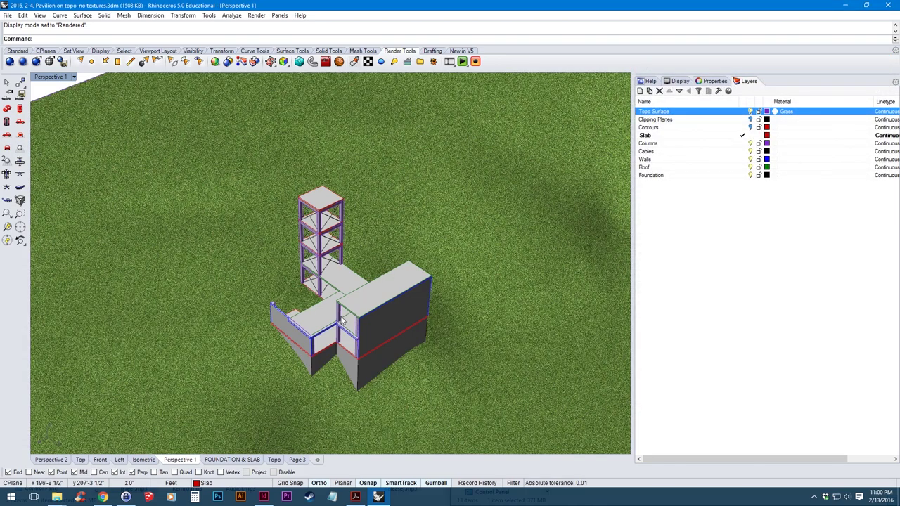
- Examine the grass texture on the terrain from several angles and up close around the building's foundation
right_drag(380, 280, 502, 241)
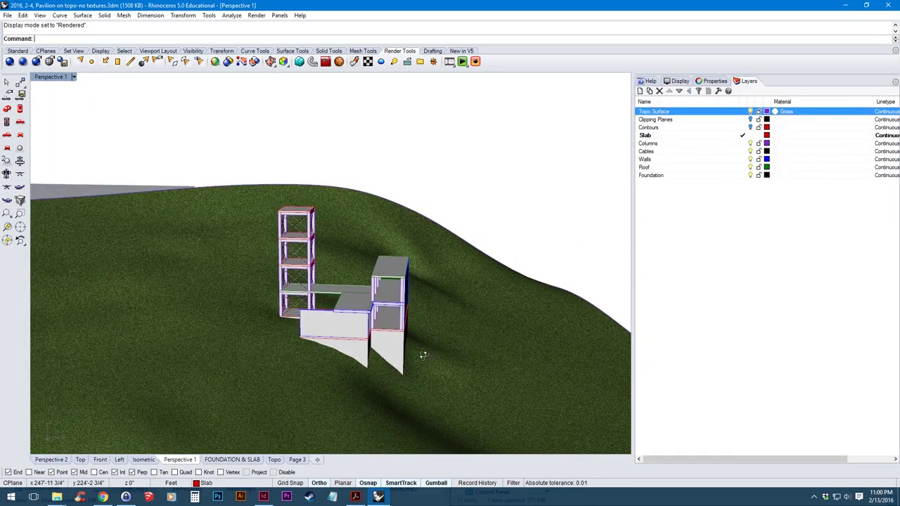
right_drag(422, 354, 491, 215)
click(452, 220)
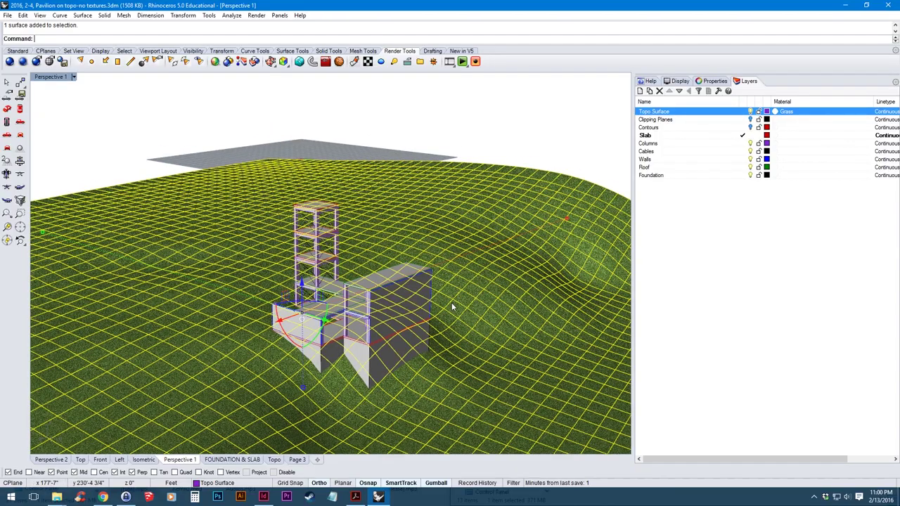
key(Escape)
right_drag(474, 283, 301, 345)
scroll(301, 378, up, 6)
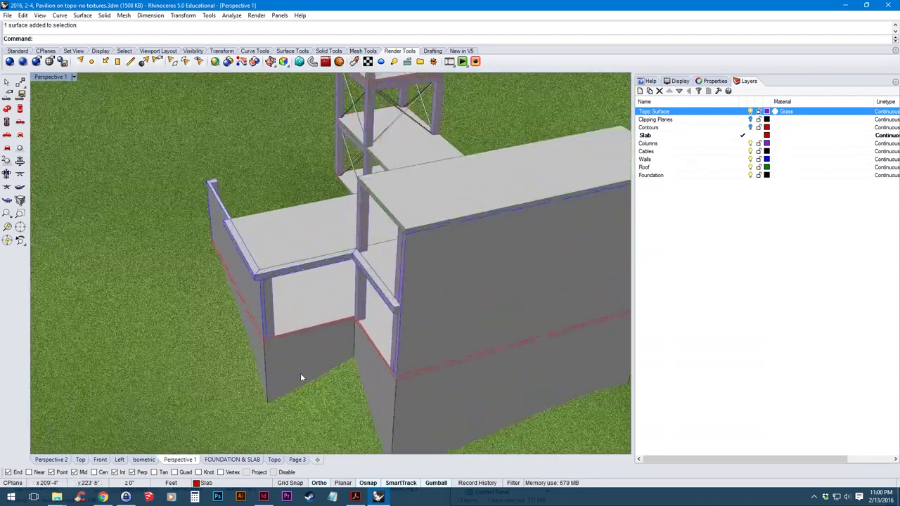
scroll(300, 377, up, 10)
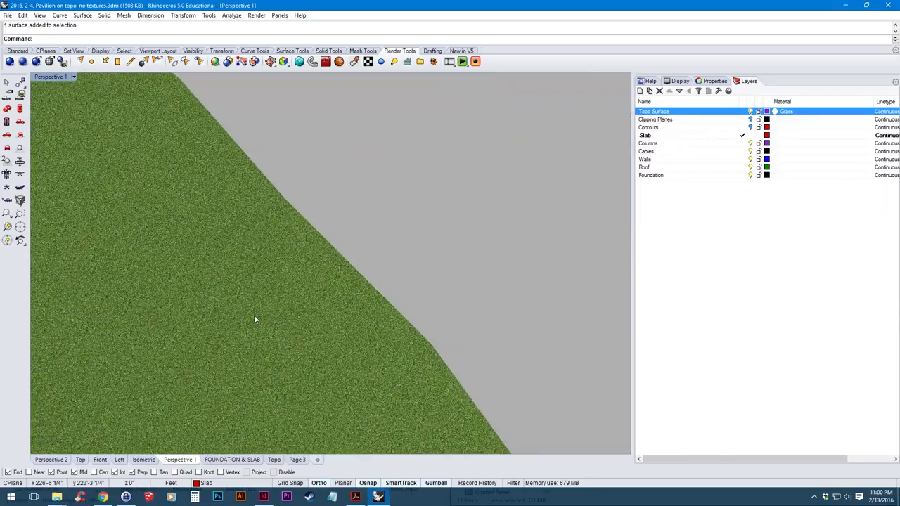
scroll(260, 315, up, 10)
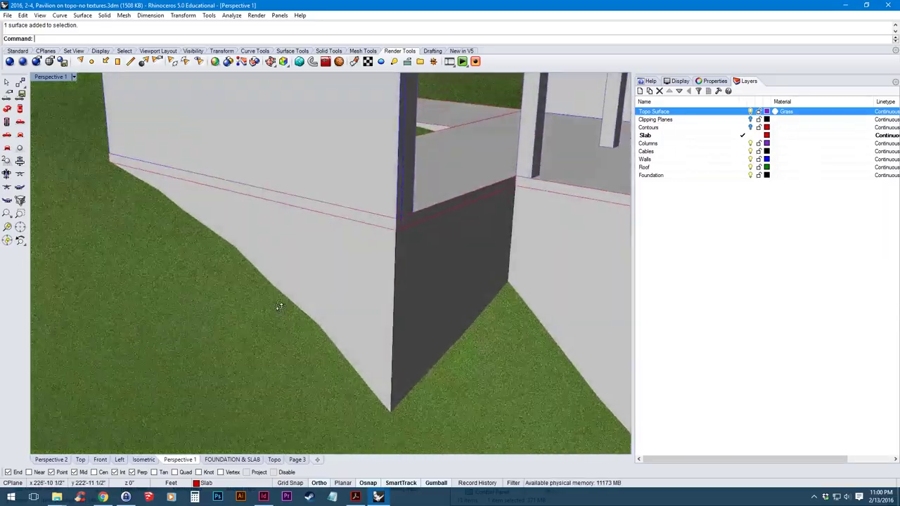
scroll(296, 310, down, 8)
right_drag(280, 306, 337, 304)
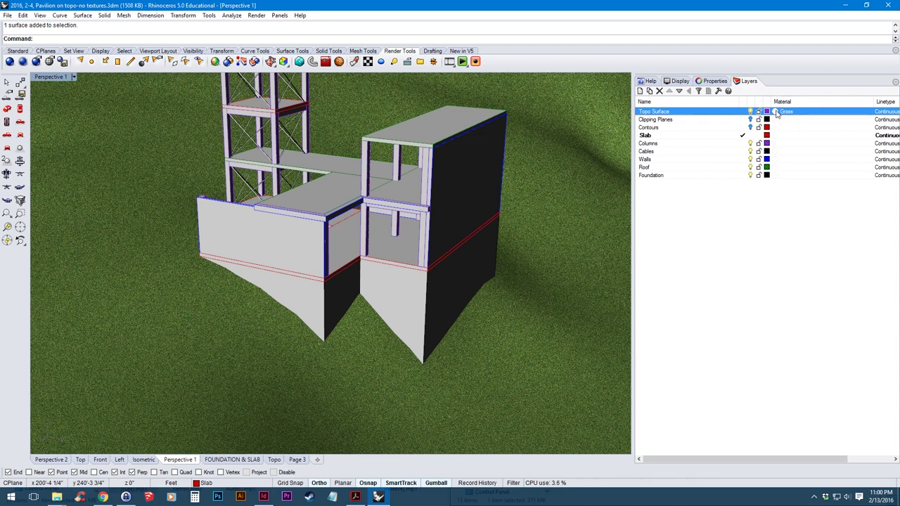
- Set the U and V repeat of the Grass material's color bitmap texture to 1.0 for the Topo Surface layer
click(777, 112)
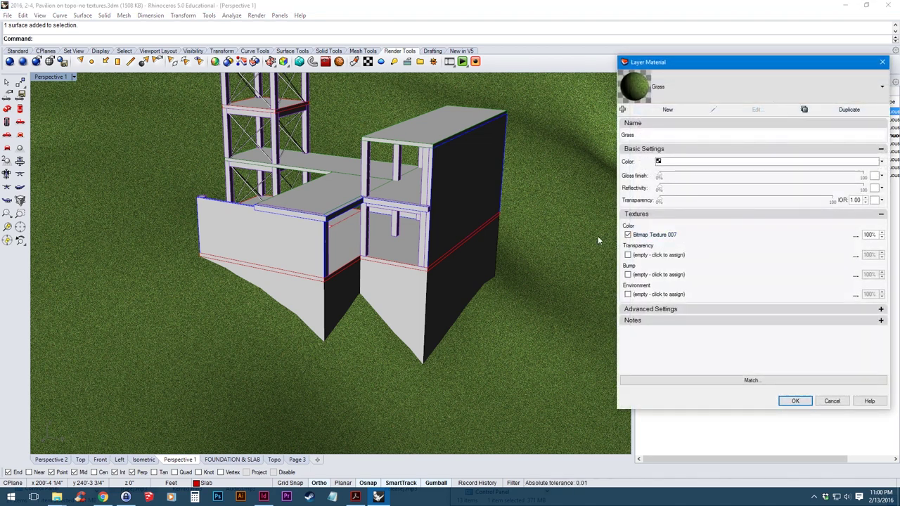
click(659, 235)
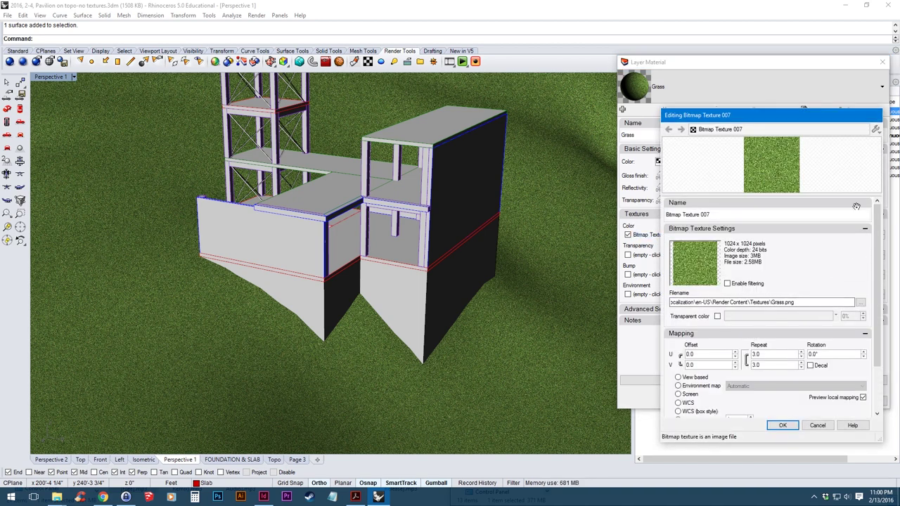
drag(798, 113, 786, 90)
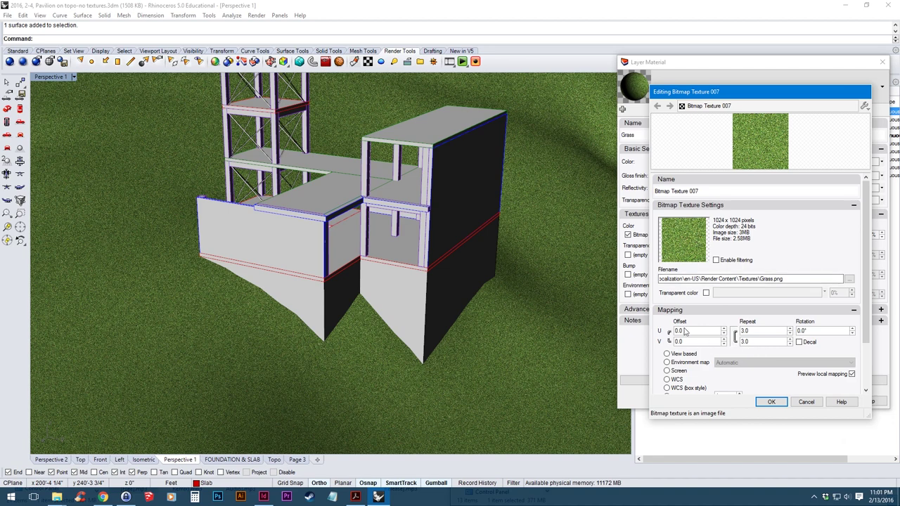
scroll(859, 318, down, 1)
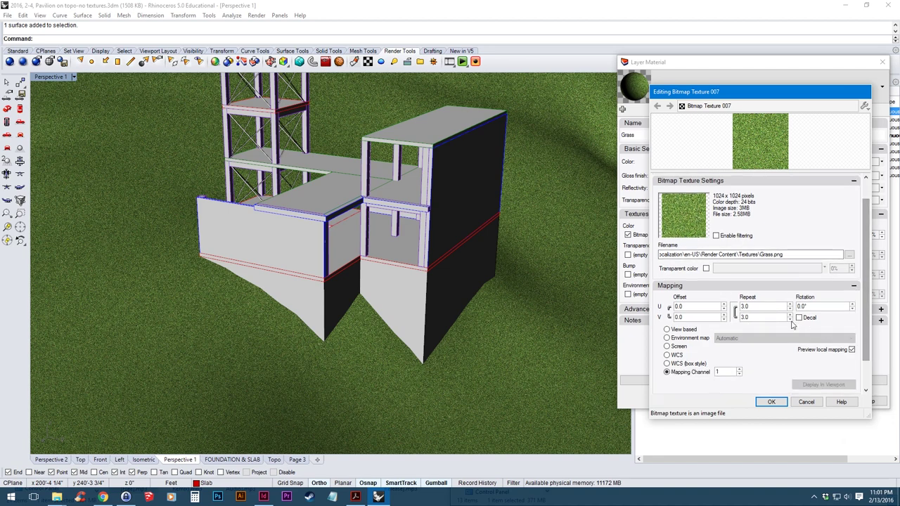
double_click(768, 306)
double_click(767, 318)
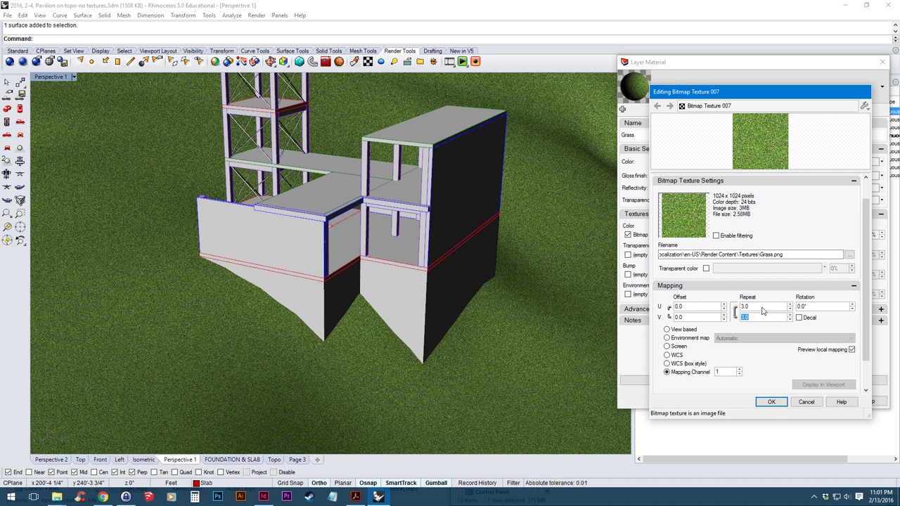
double_click(763, 308)
text(1)
click(745, 317)
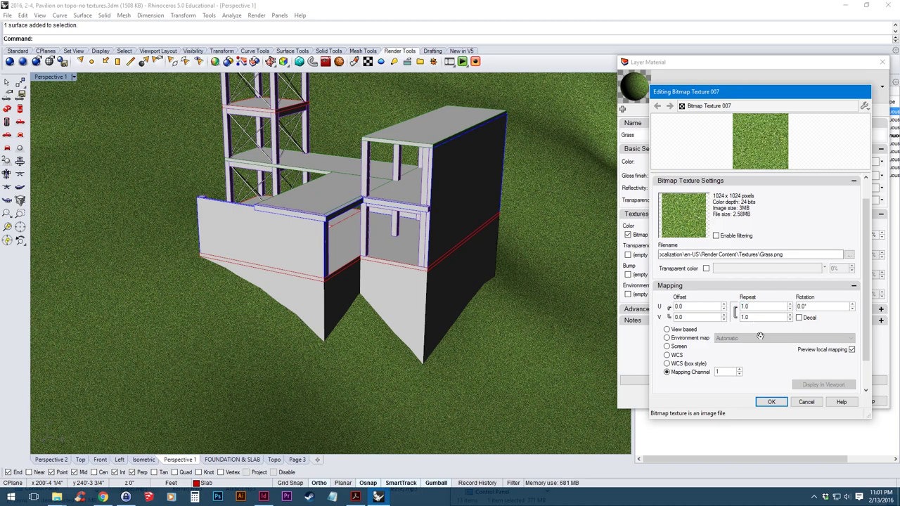
click(771, 402)
click(798, 400)
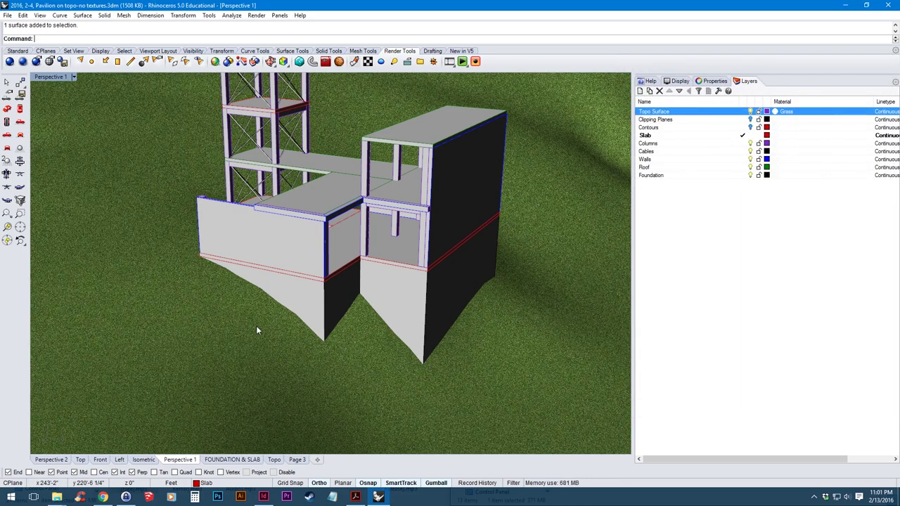
- Set the Grass color bitmap texture's U and V repeat to 0.5 in the Topo Surface layer's material
scroll(260, 320, up, 10)
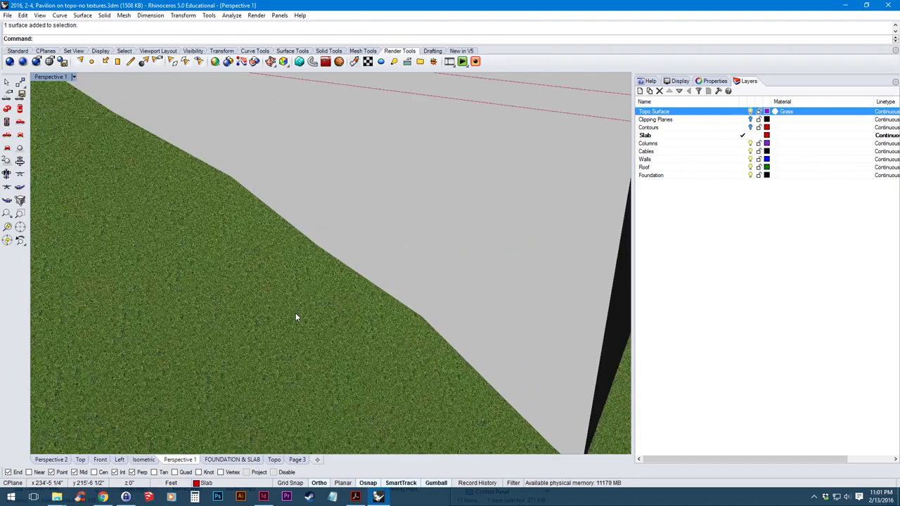
scroll(296, 313, down, 10)
click(779, 112)
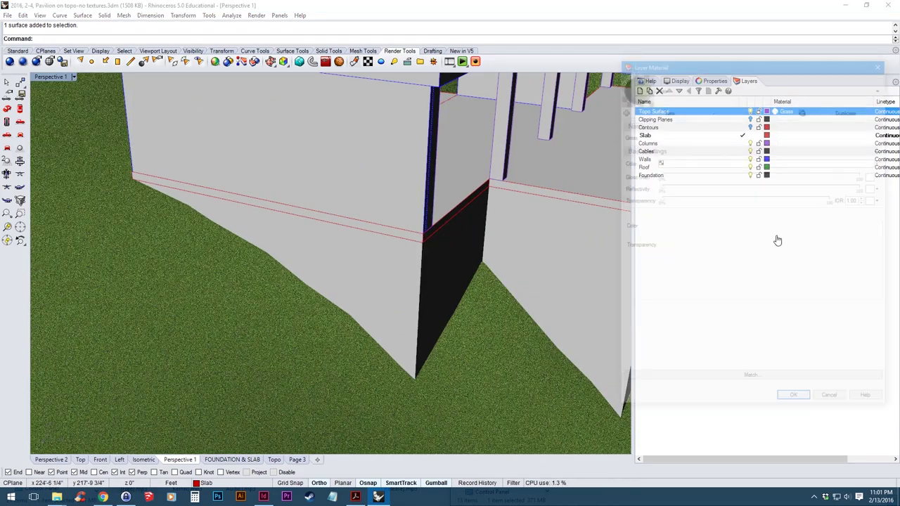
click(699, 236)
scroll(774, 322, down, 2)
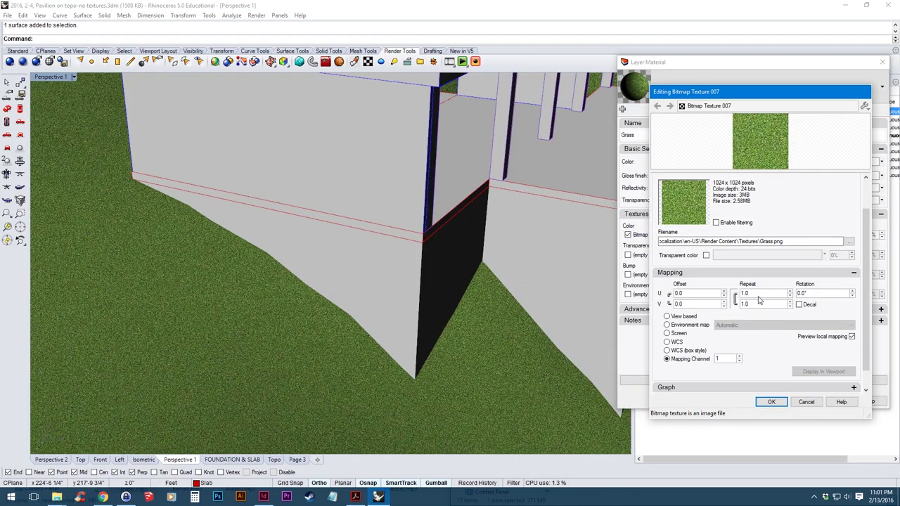
double_click(759, 293)
key(BackSpace)
text(0.5)
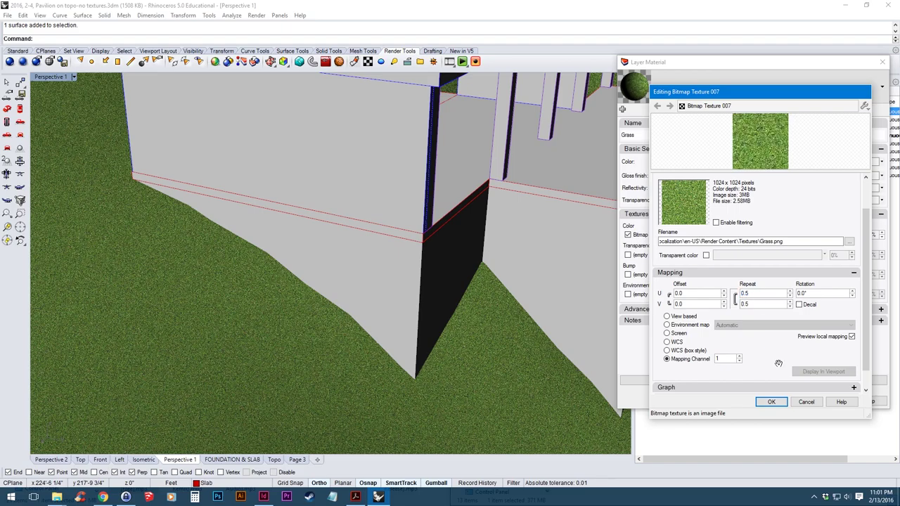
click(772, 402)
click(790, 402)
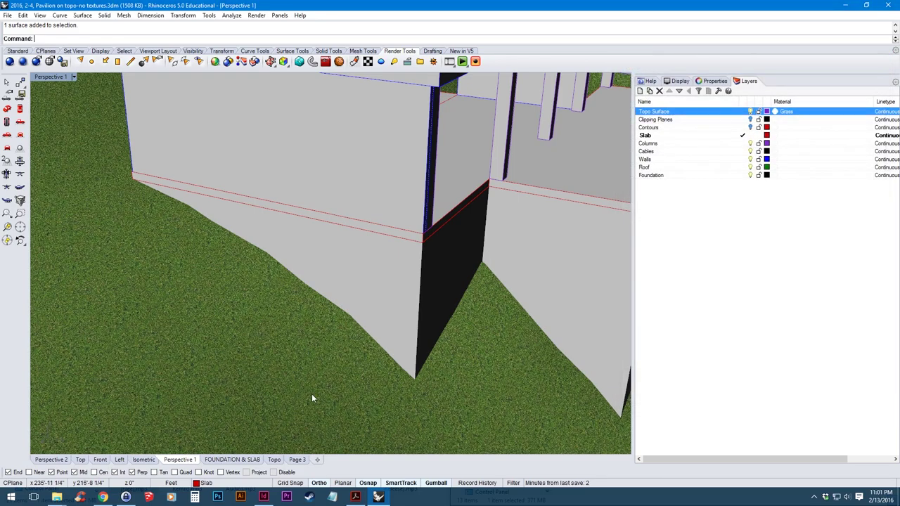
- Give the Foundation layer's material the concrete panel image CON050.jpg from the Concrete textures folder as its color texture
right_drag(365, 363, 273, 295)
scroll(272, 295, up, 8)
scroll(344, 261, down, 8)
right_drag(346, 249, 386, 260)
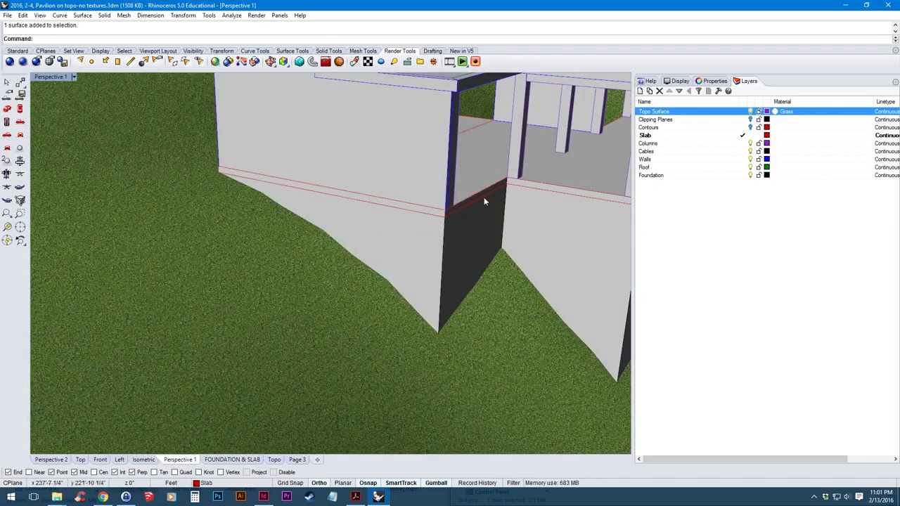
right_drag(484, 197, 387, 285)
scroll(422, 239, down, 4)
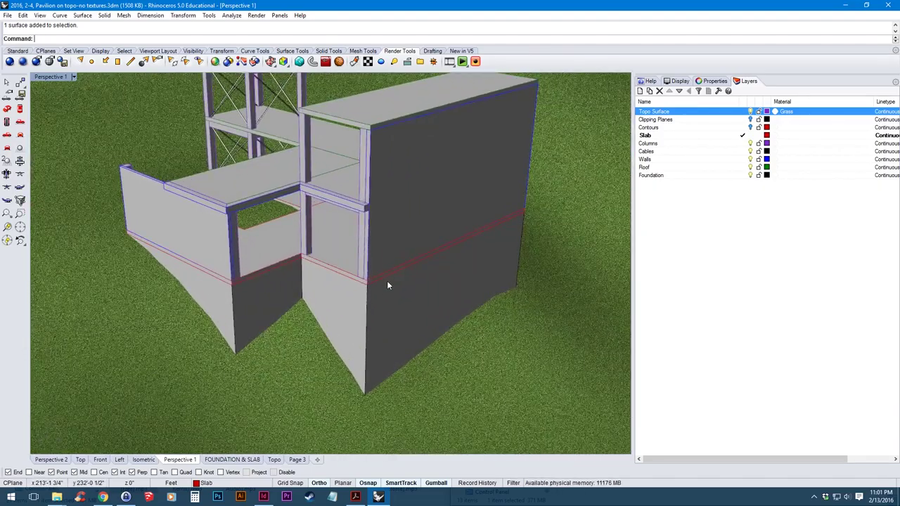
click(777, 177)
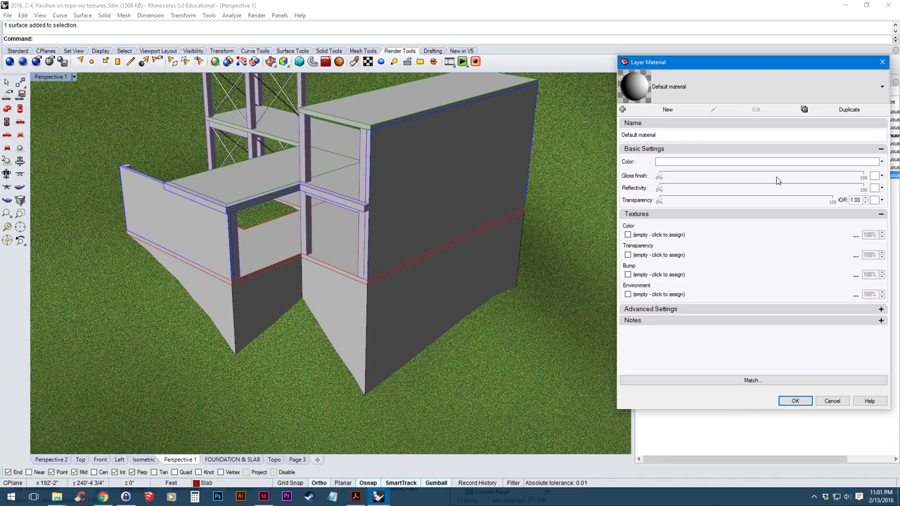
click(699, 91)
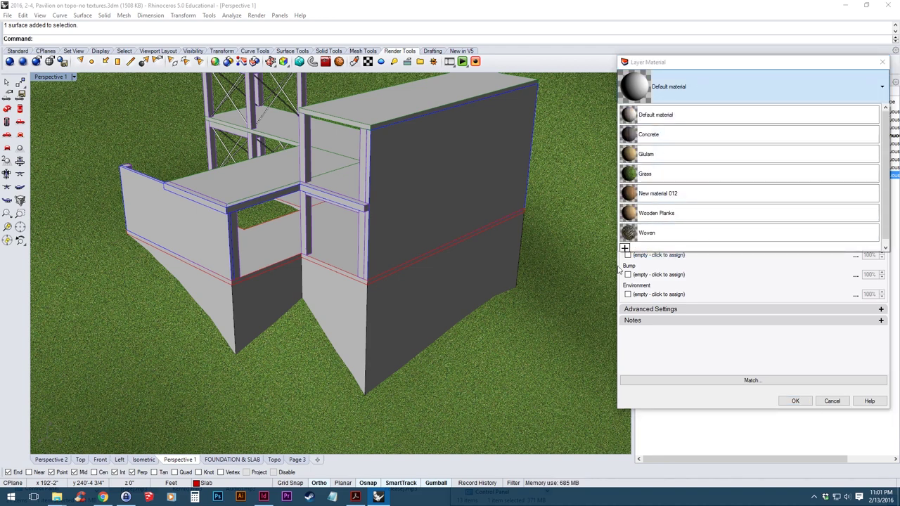
click(700, 371)
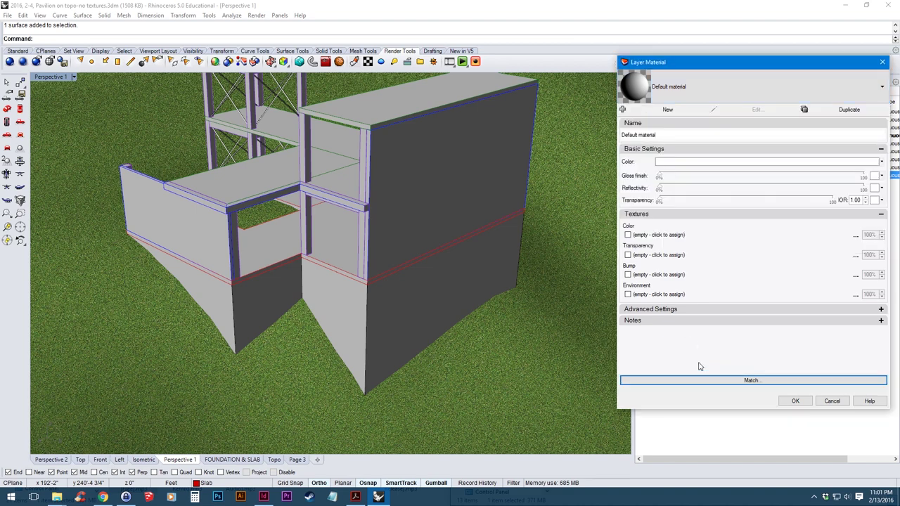
click(654, 235)
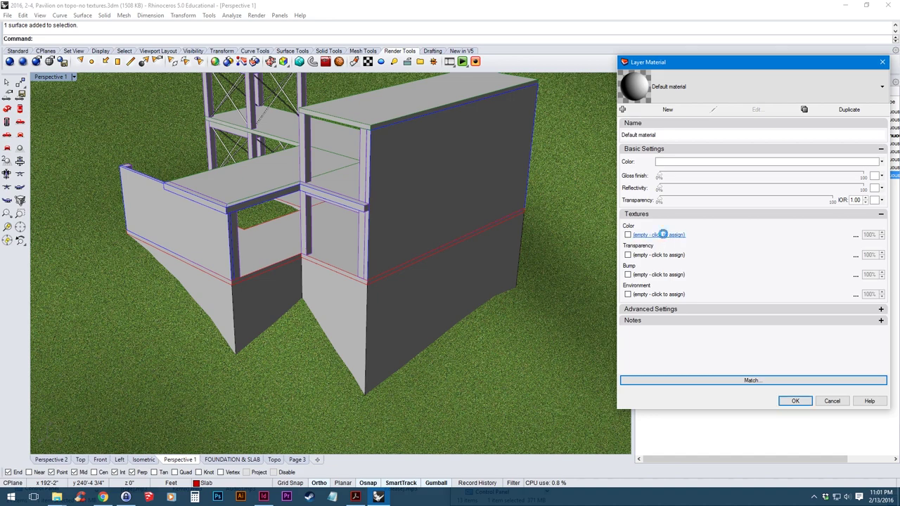
drag(634, 139, 609, 122)
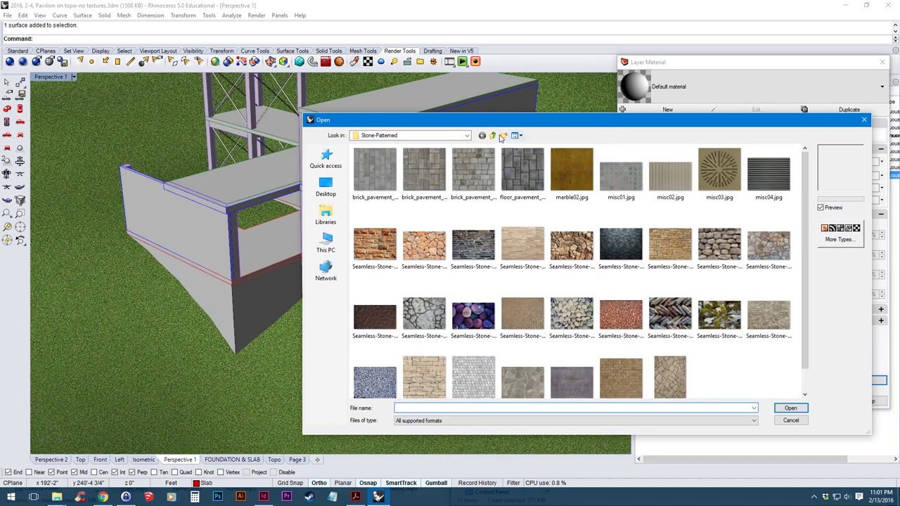
click(494, 135)
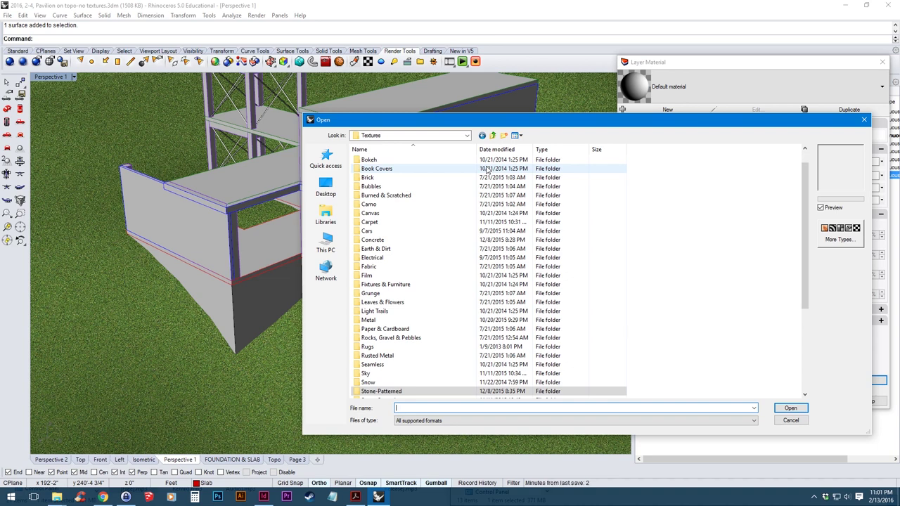
double_click(383, 241)
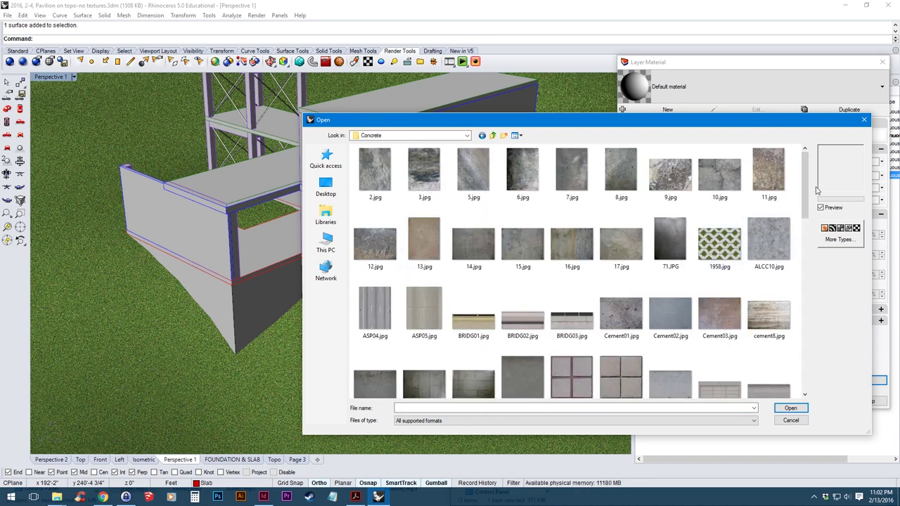
drag(807, 198, 806, 286)
double_click(523, 268)
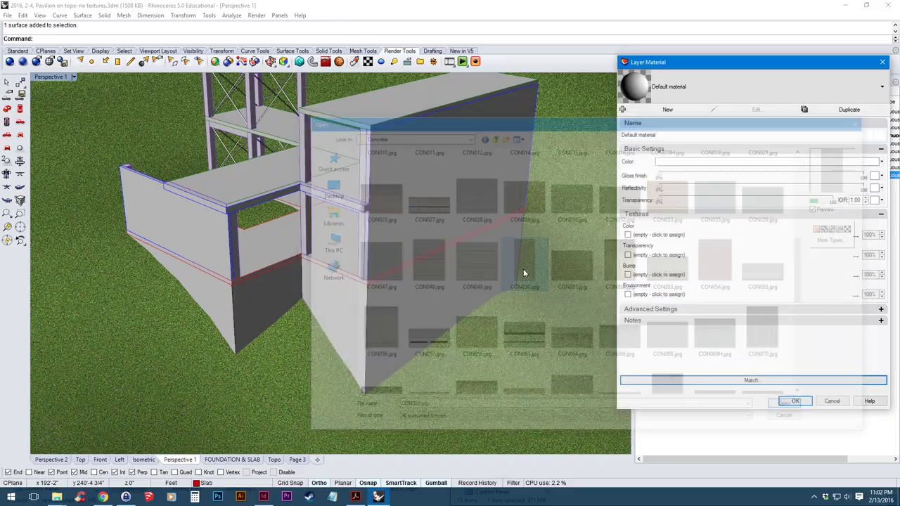
click(795, 401)
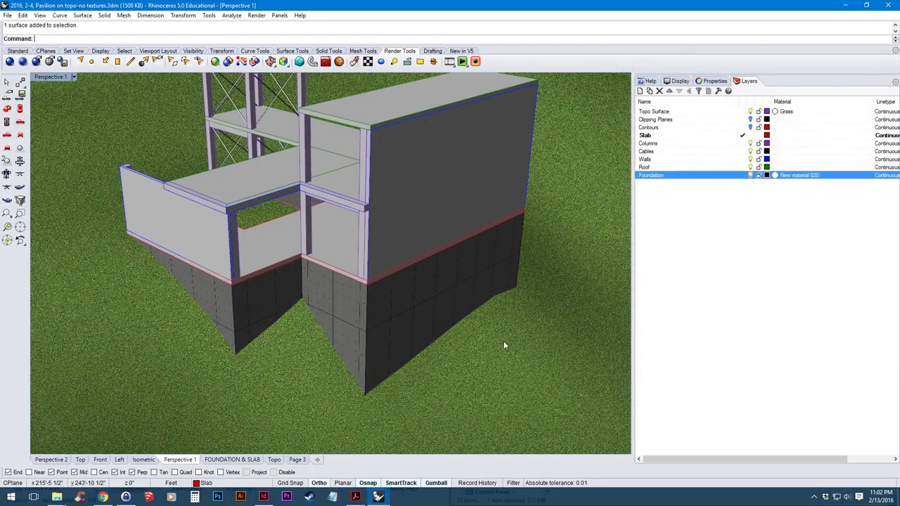
- Give the Slab layer's material the listonec4d_lowr.jpg image from the Wood-Siding, Planks & Flooring folder as its color texture
right_drag(462, 285, 392, 297)
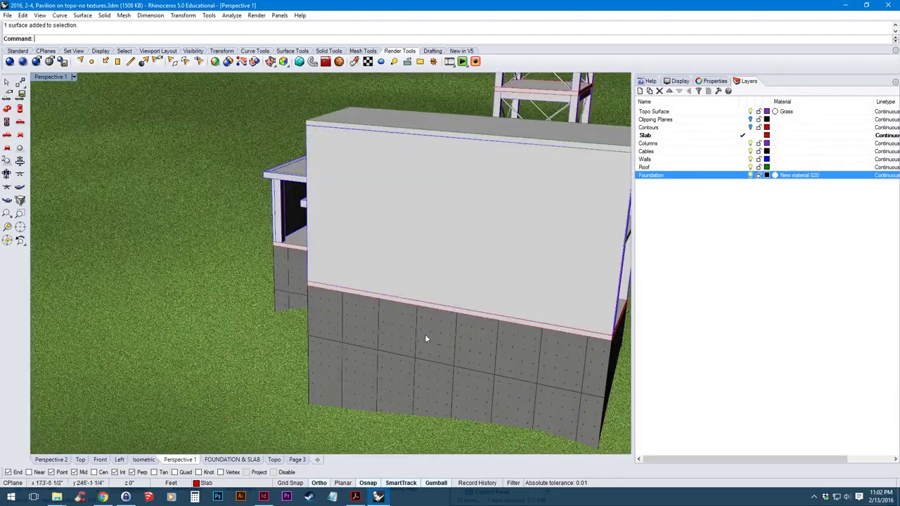
right_drag(426, 338, 407, 286)
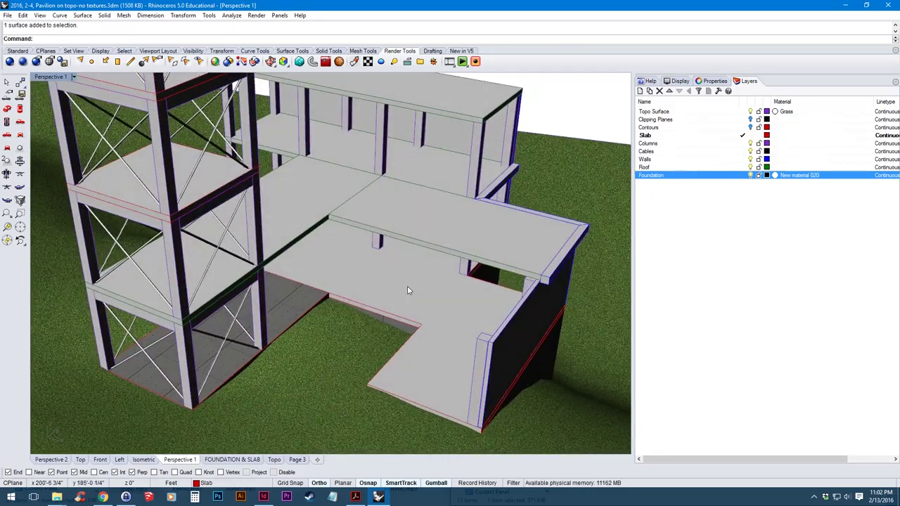
scroll(407, 286, up, 2)
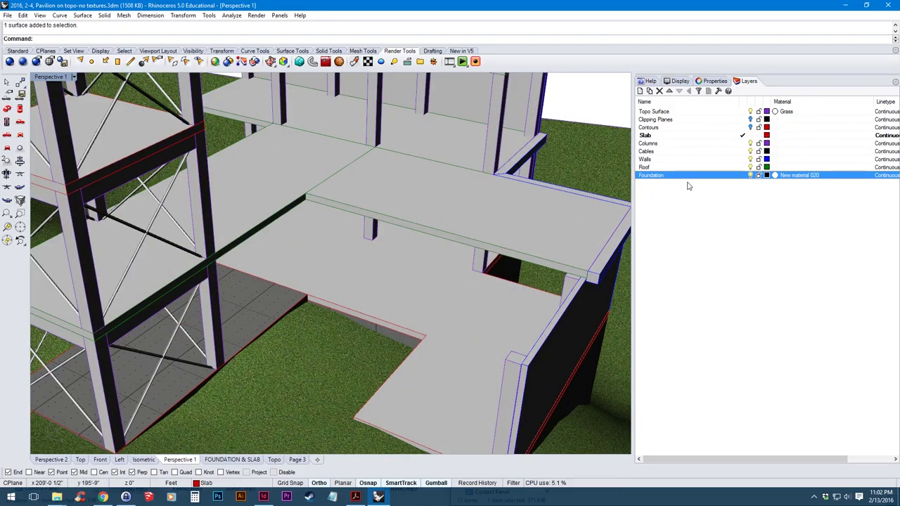
click(777, 136)
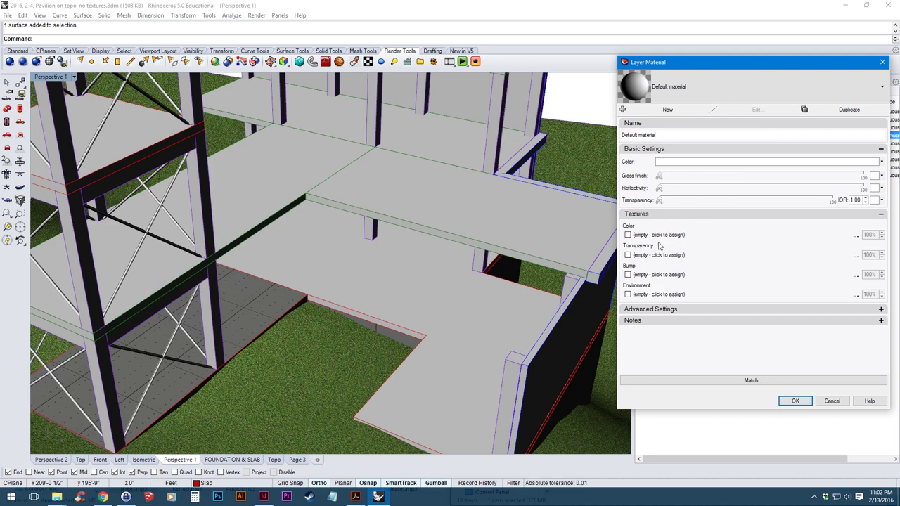
click(658, 235)
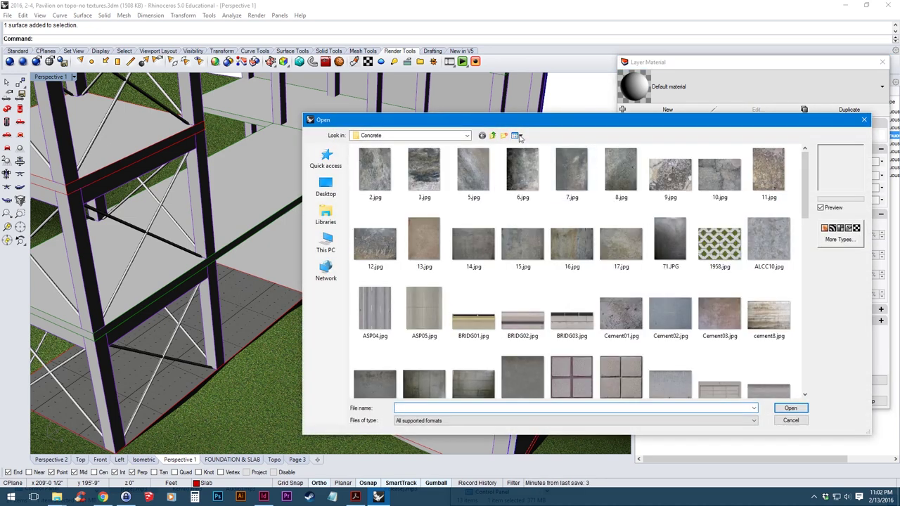
click(493, 135)
scroll(415, 372, down, 6)
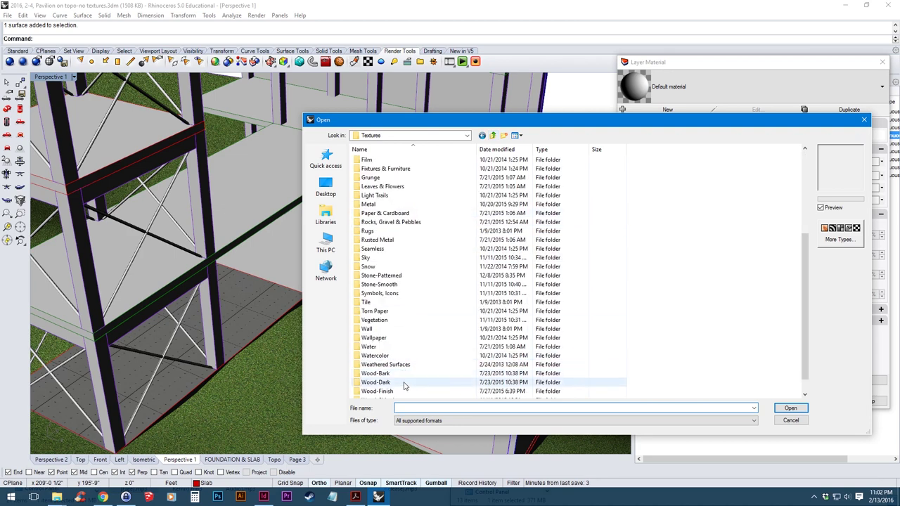
double_click(407, 391)
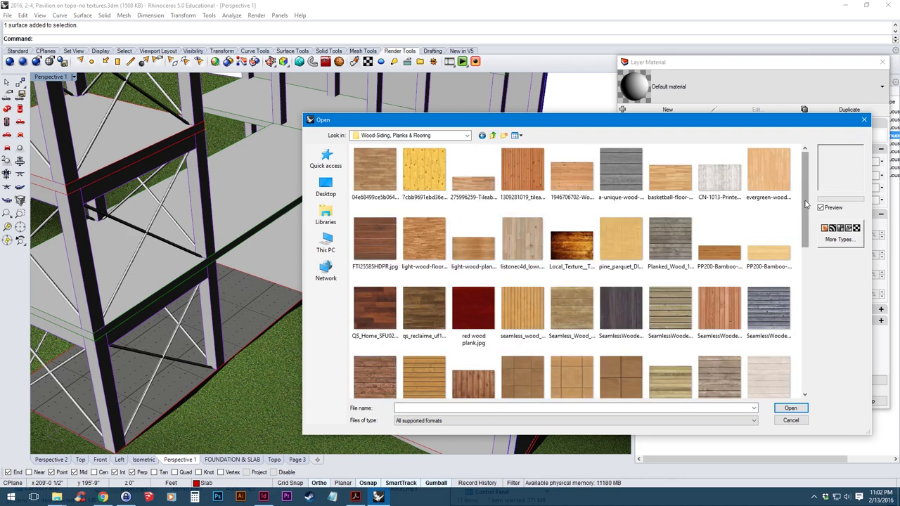
mouse_move(807, 204)
mouse_down()
mouse_move(806, 361)
mouse_move(807, 205)
mouse_up()
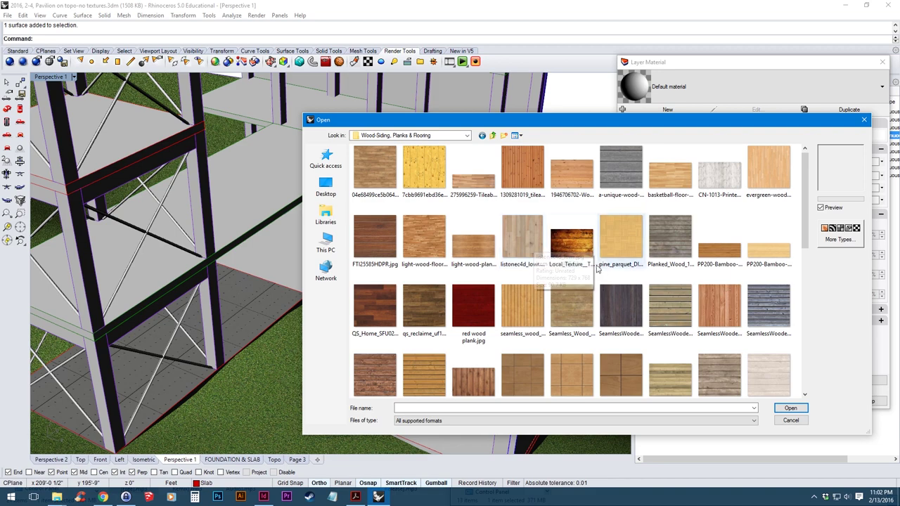
click(531, 251)
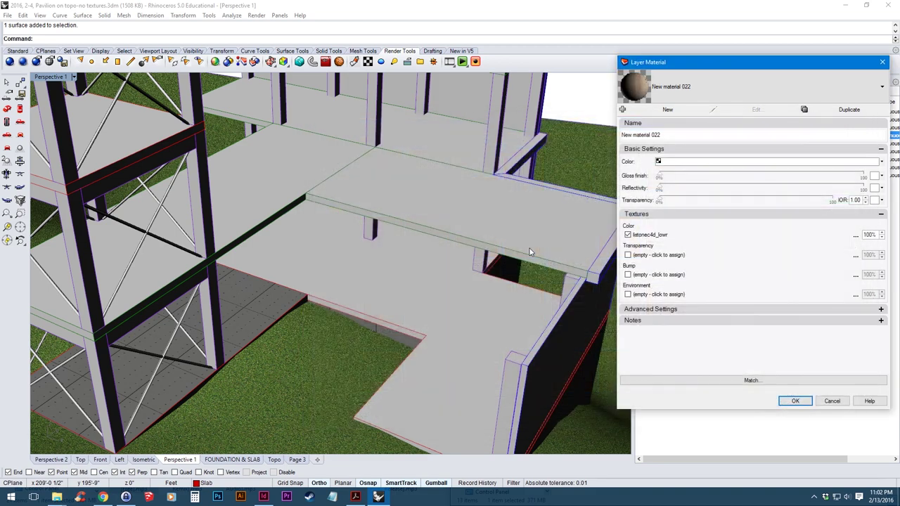
click(795, 401)
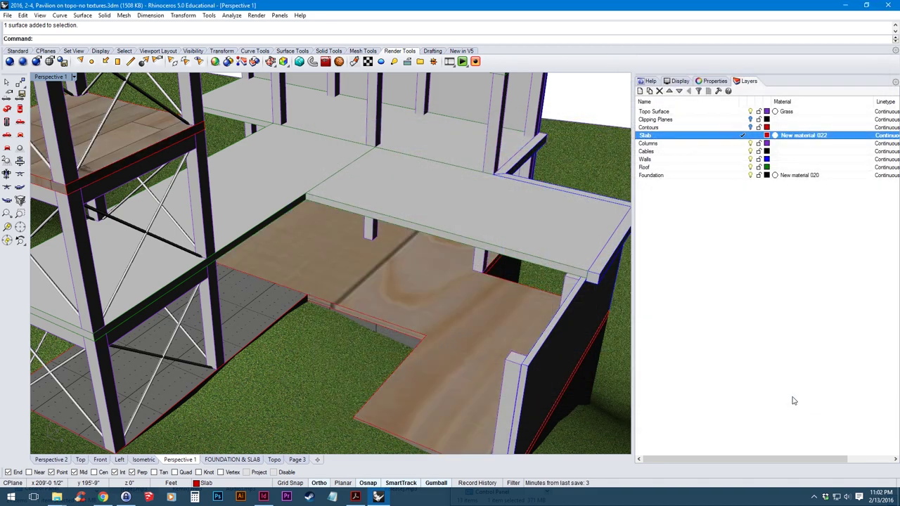
- Set the U and V repeat of the Slab layer's wood plank texture to 8.0 and lock the two values together
right_drag(416, 282, 438, 287)
scroll(346, 277, down, 5)
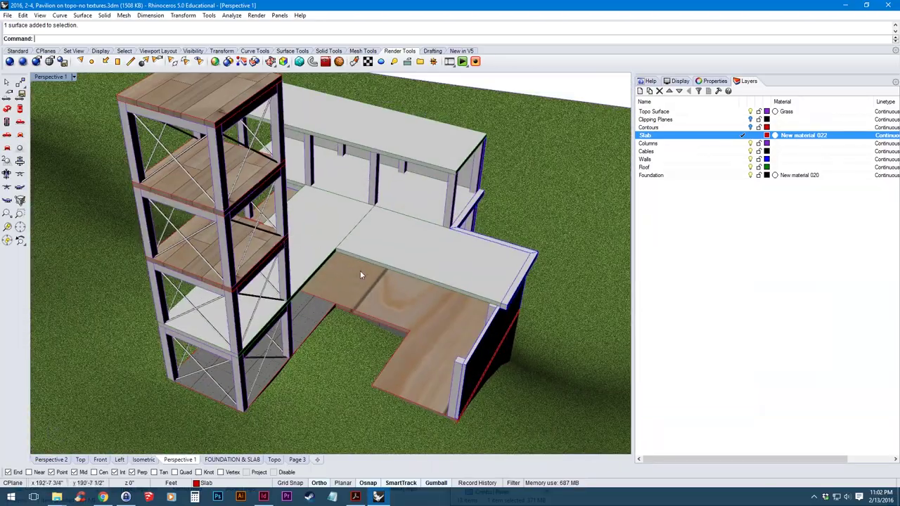
scroll(366, 274, up, 5)
right_drag(395, 306, 408, 285)
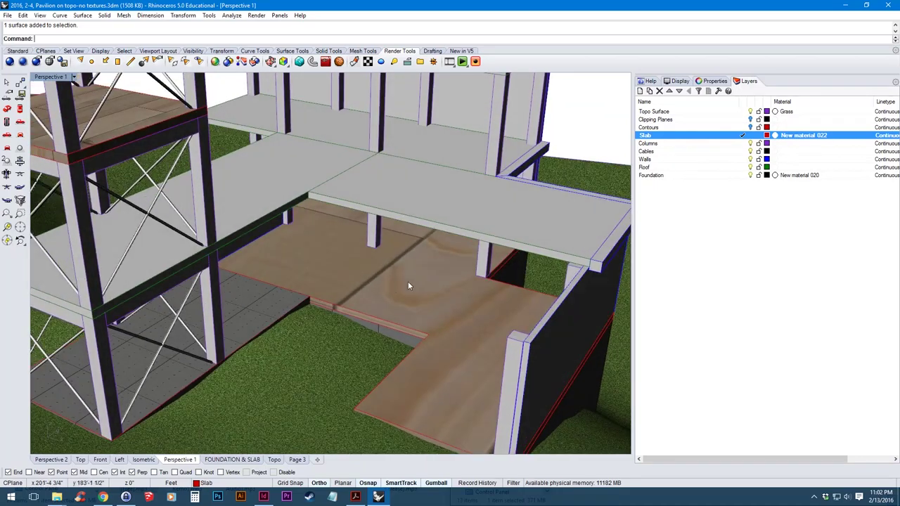
click(777, 139)
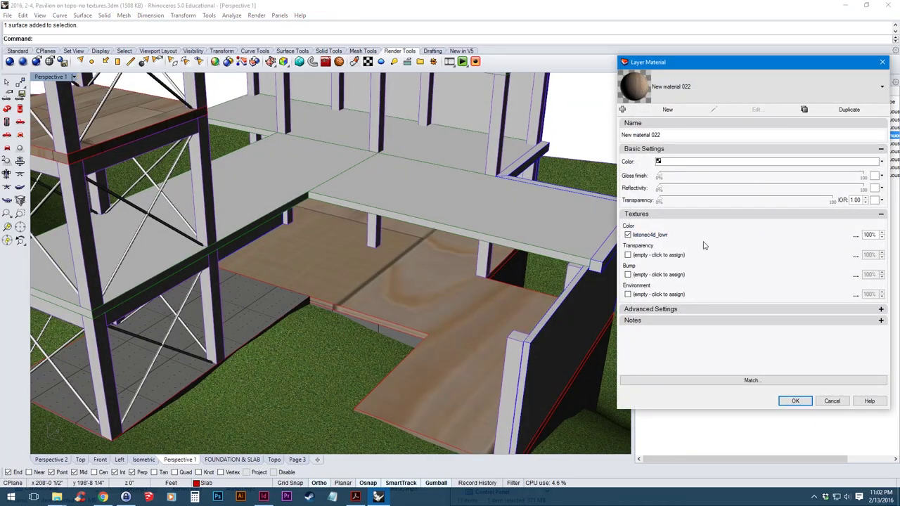
click(661, 237)
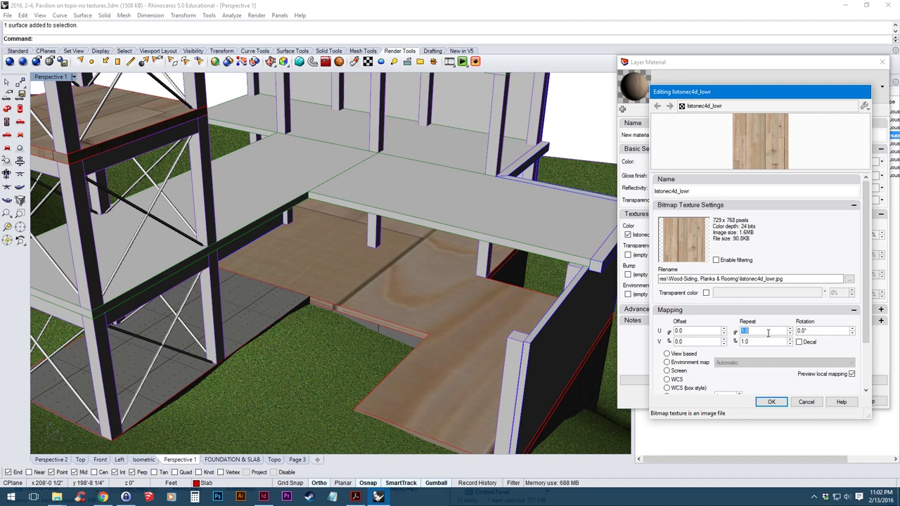
text(8)
key(Tab)
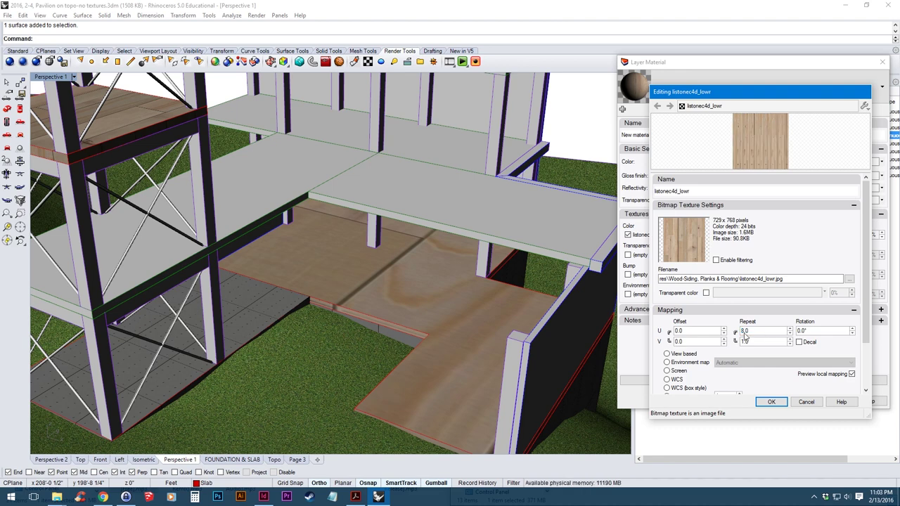
text(8)
key(Tab)
click(735, 337)
click(779, 401)
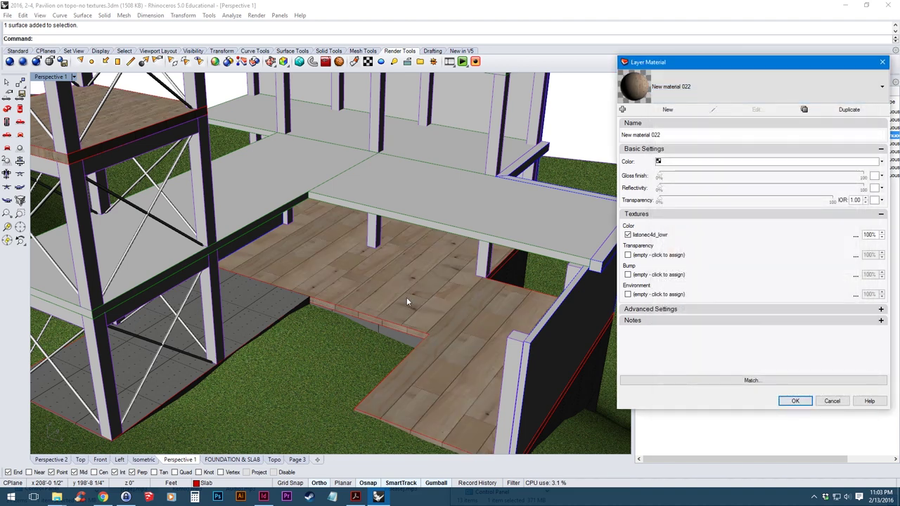
- Set the U and V repeat of the slab's listonec4d_lowr color texture to 12.0
click(650, 235)
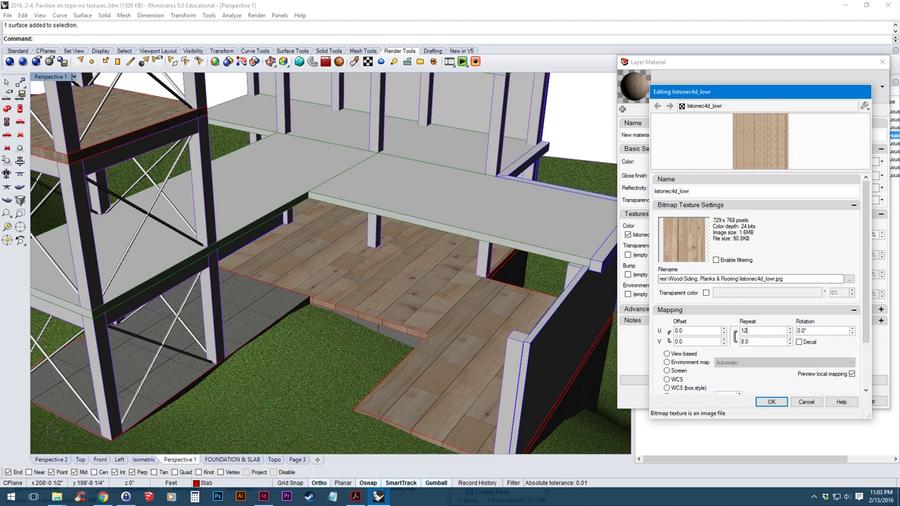
text(12)
key(Tab)
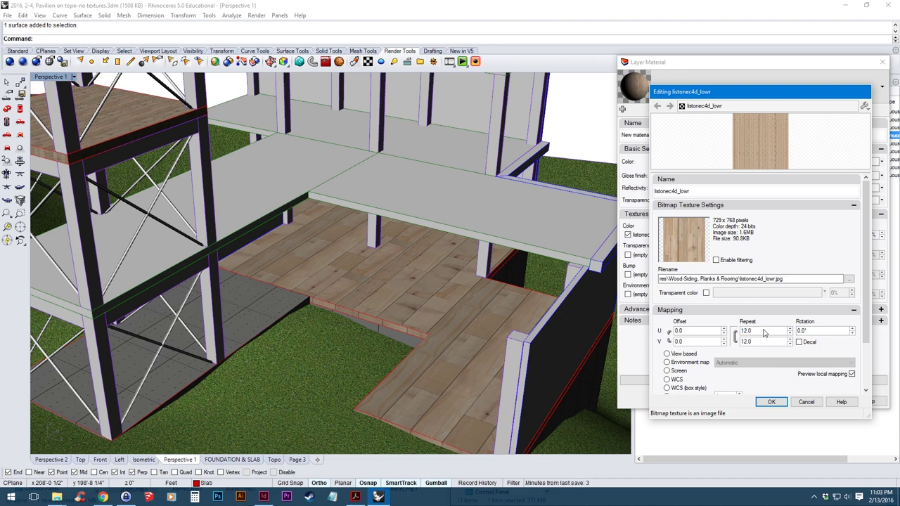
click(771, 403)
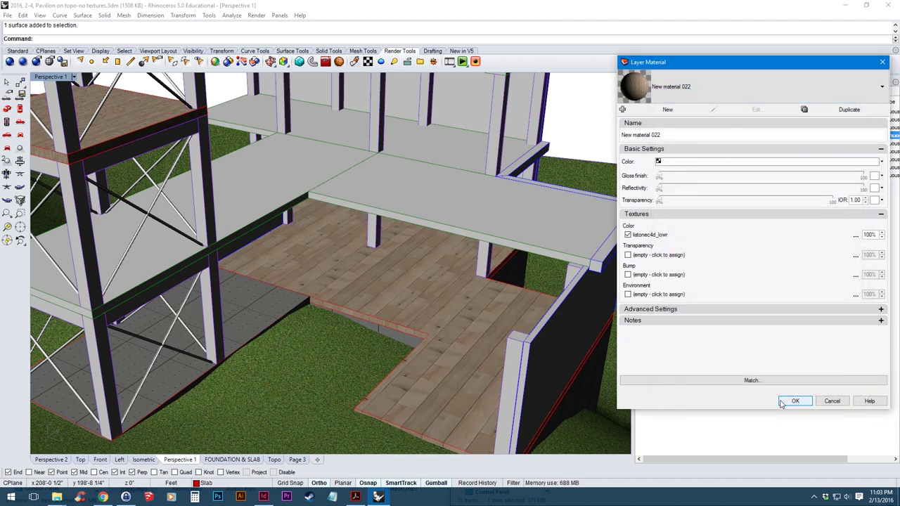
- Set the slab wood texture's U and V repeat to 15.0 and its rotation to 90°, and apply the layer material
double_click(657, 235)
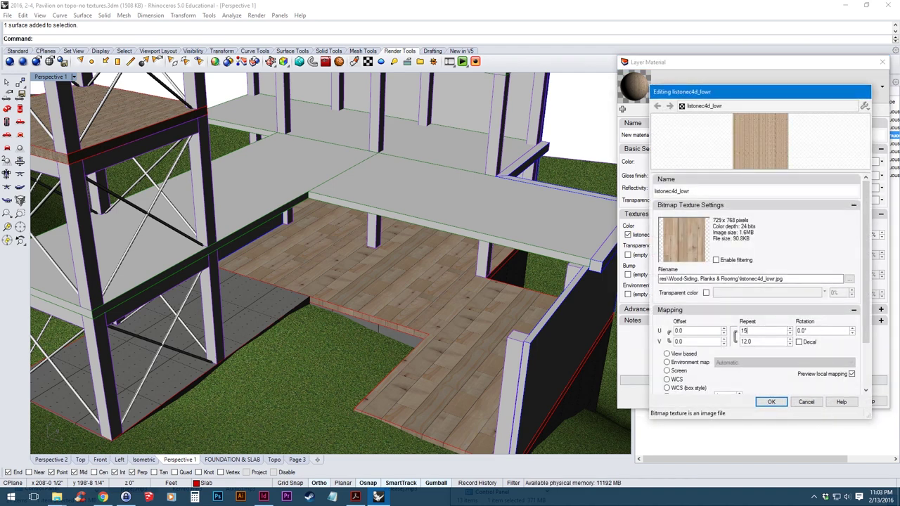
text(15)
key(Return)
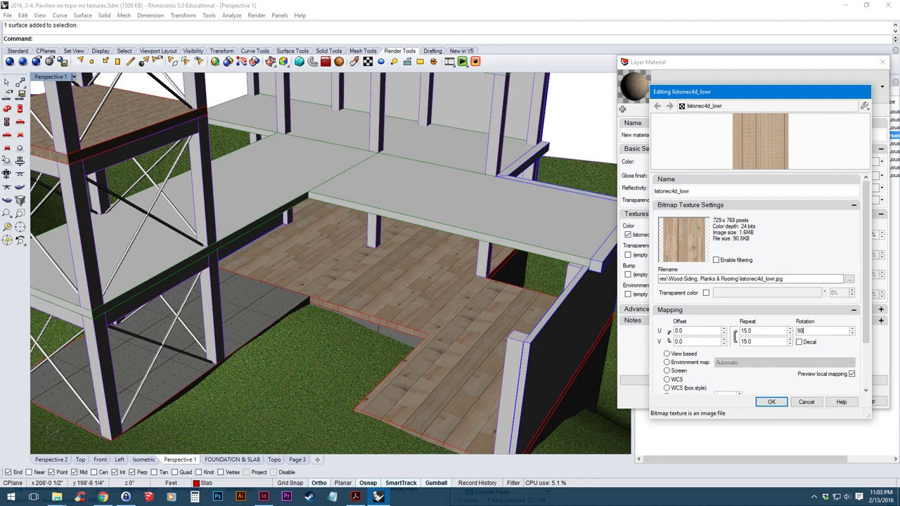
text(90)
click(771, 402)
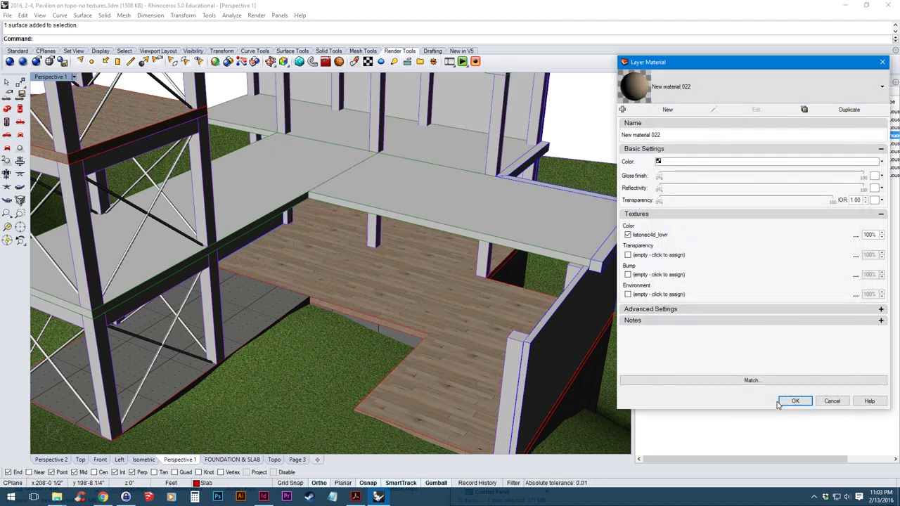
click(796, 401)
scroll(346, 340, up, 8)
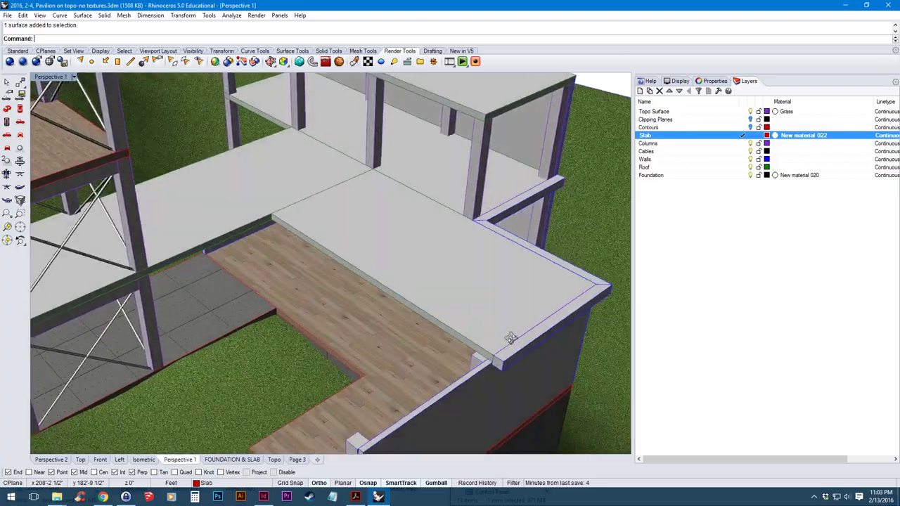
right_drag(346, 340, 434, 275)
scroll(477, 289, down, 6)
scroll(434, 275, down, 6)
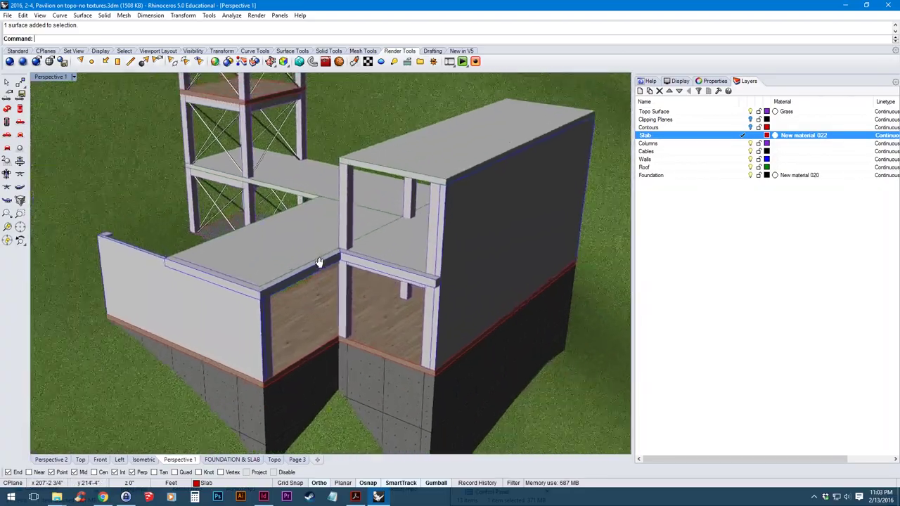
- Give the Roof layer's material the Wooden_Planks_New_Texture_03_by_goodtextures - seamless image as its color texture and apply it
right_drag(319, 261, 384, 274)
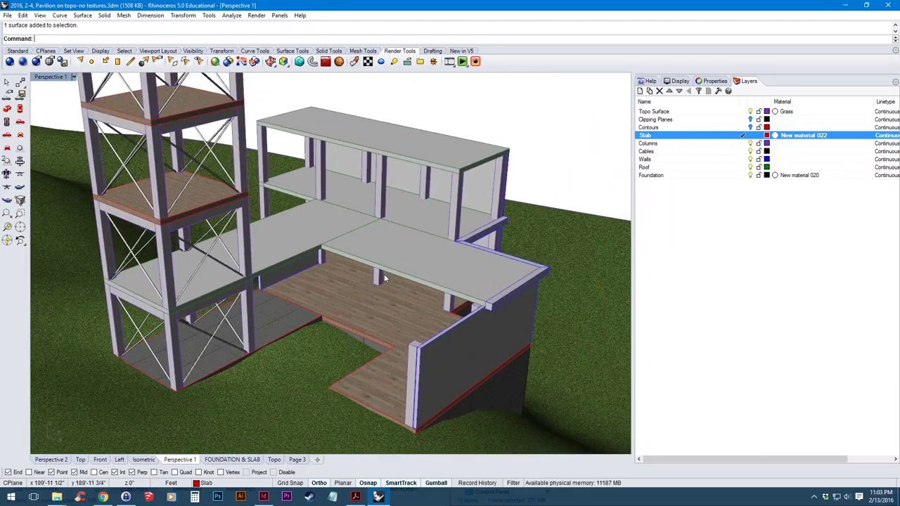
scroll(412, 258, up, 2)
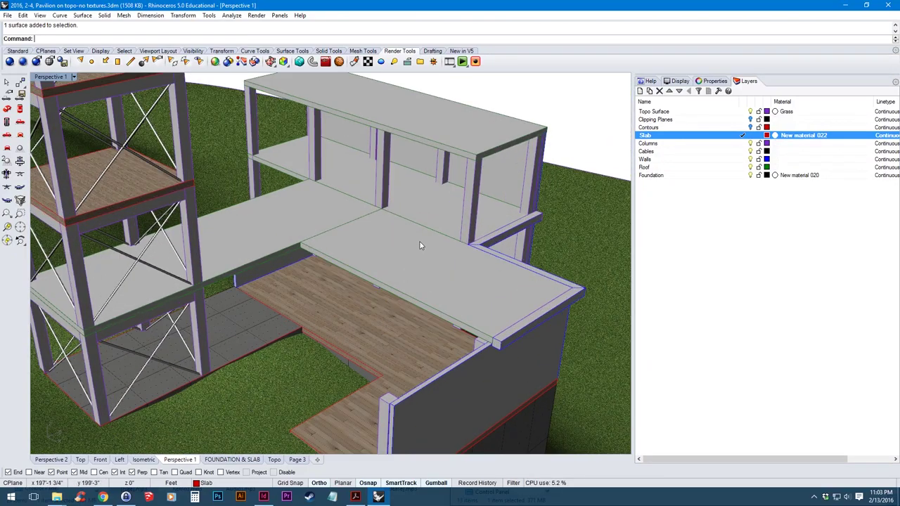
click(776, 169)
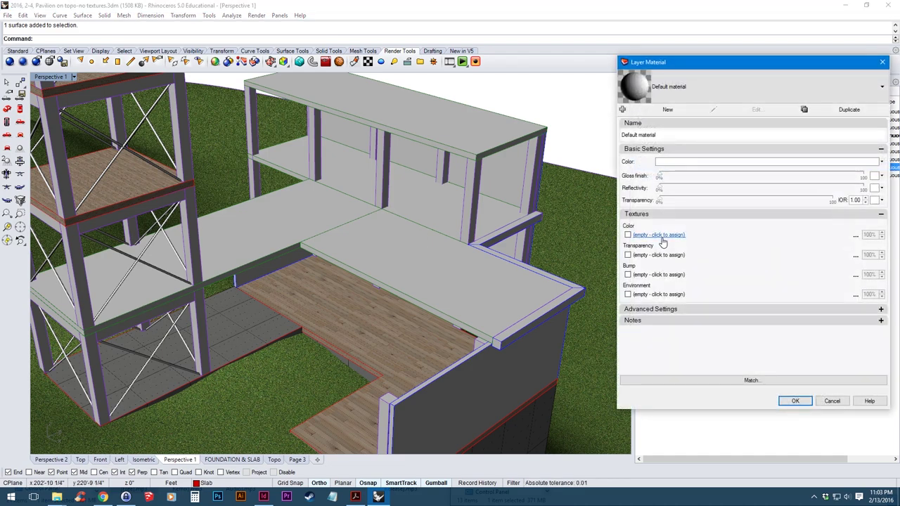
click(659, 235)
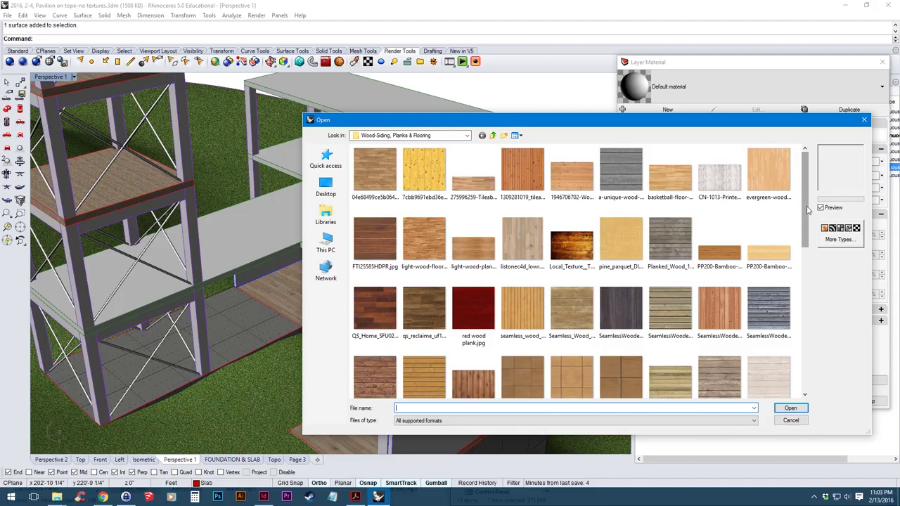
drag(809, 211, 809, 373)
double_click(444, 374)
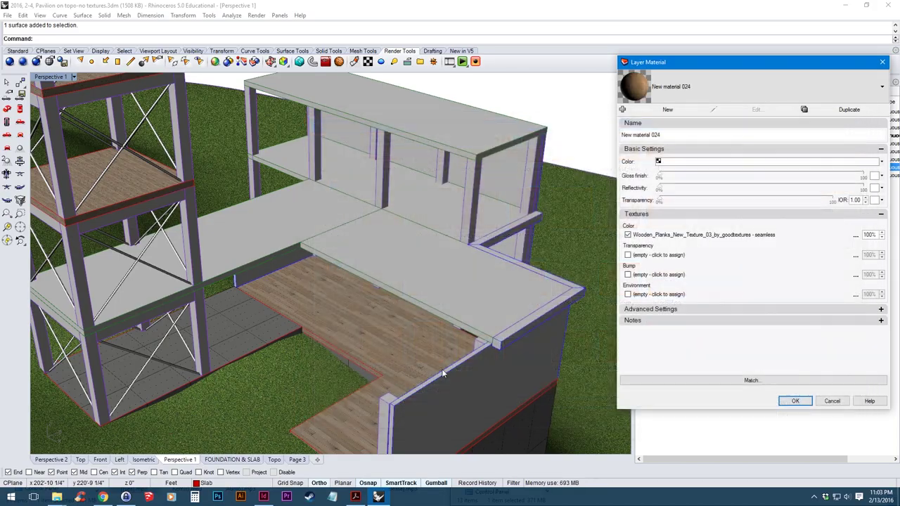
click(796, 400)
- Set the U and V repeat of the Roof layer's wooden planks color texture to 3.0
right_drag(445, 218, 482, 224)
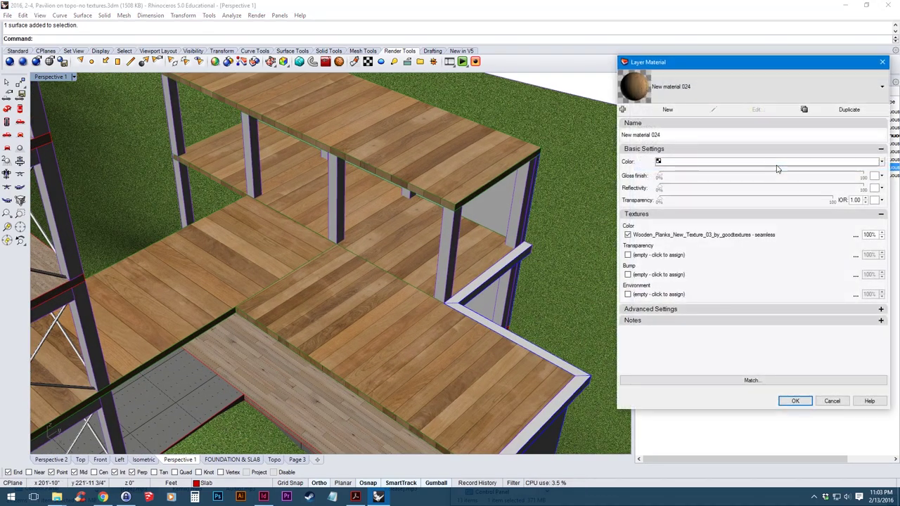
click(778, 167)
double_click(703, 235)
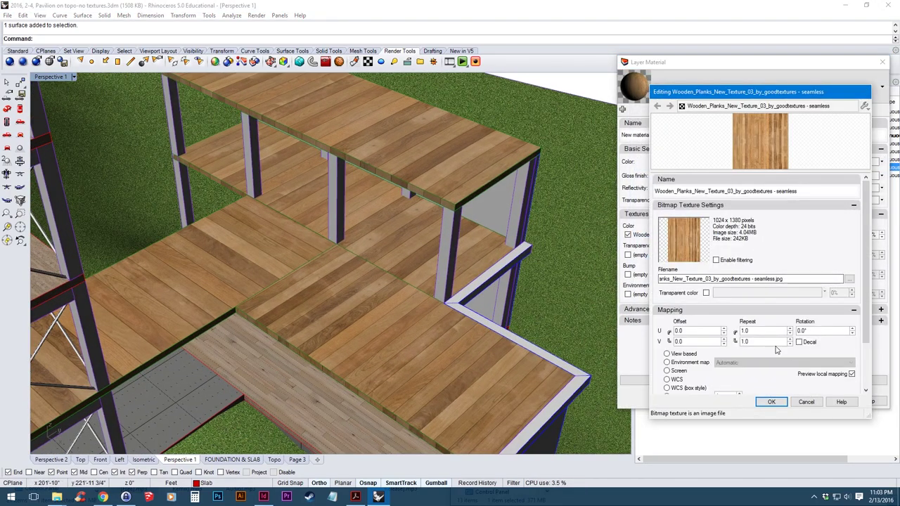
double_click(772, 330)
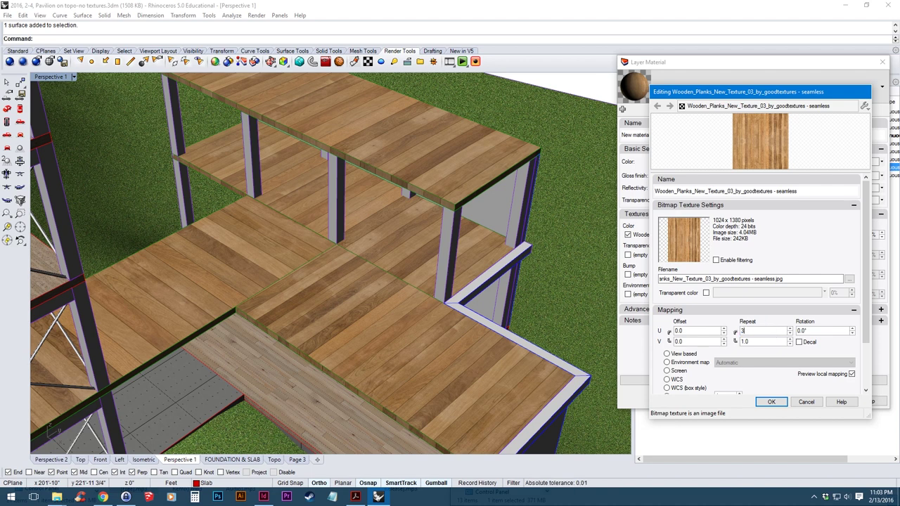
key(Return)
double_click(769, 347)
text(3)
key(Return)
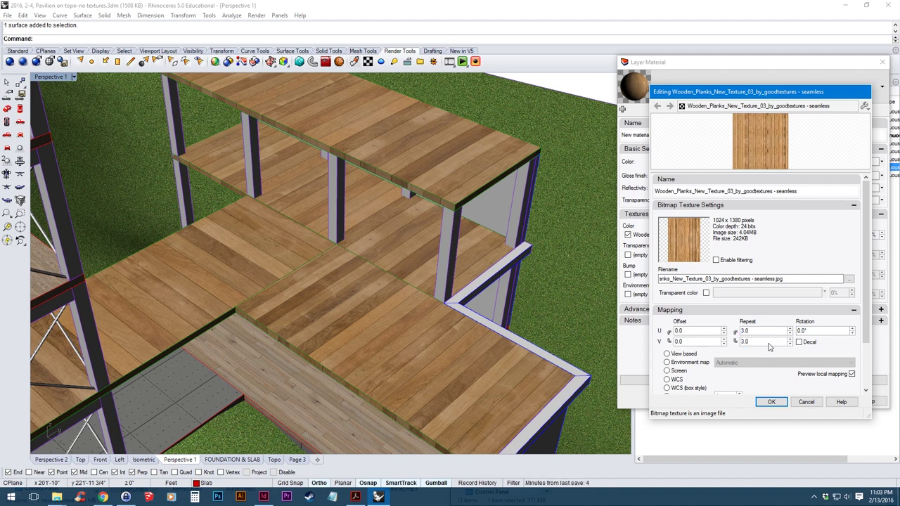
click(771, 403)
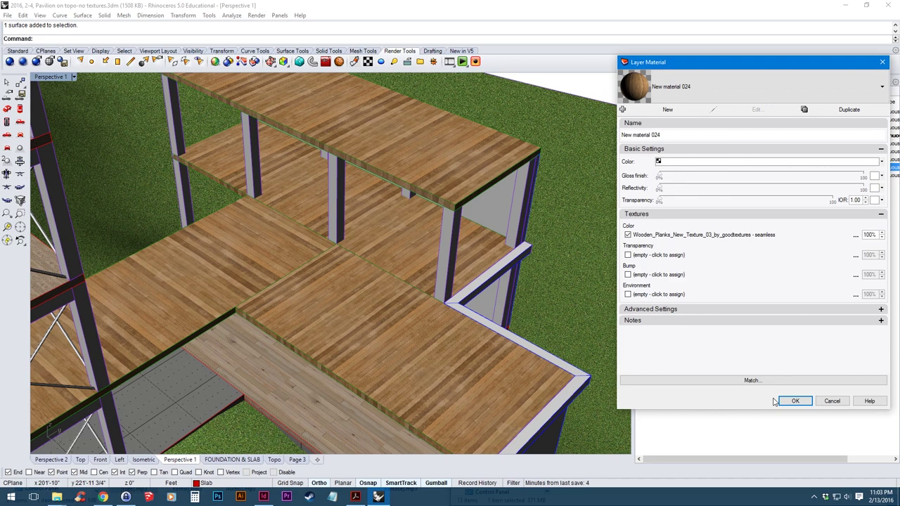
- Rotate the Roof layer's wooden planks texture by 90° and apply the layer material
click(703, 235)
double_click(812, 331)
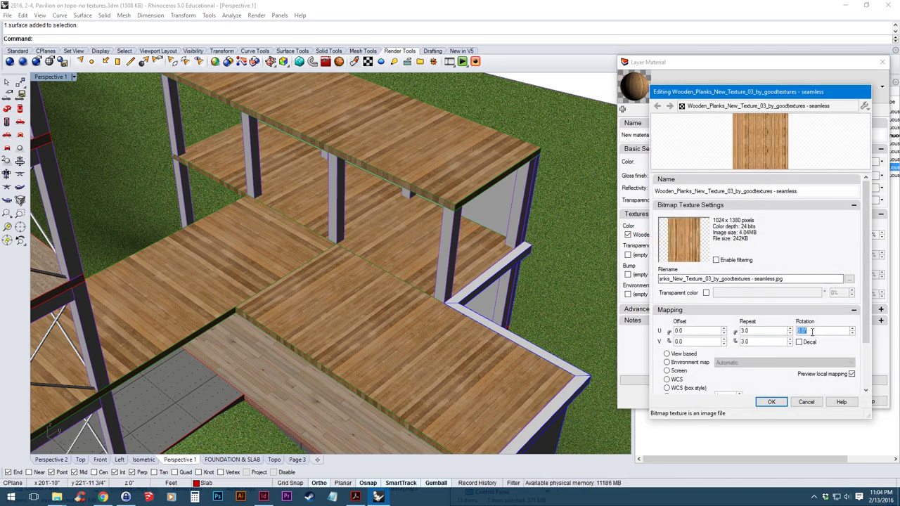
text(90)
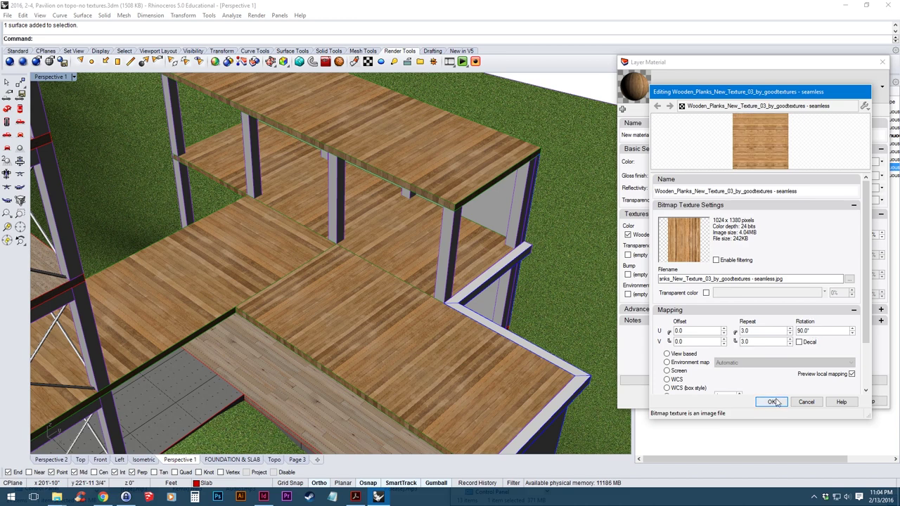
click(771, 402)
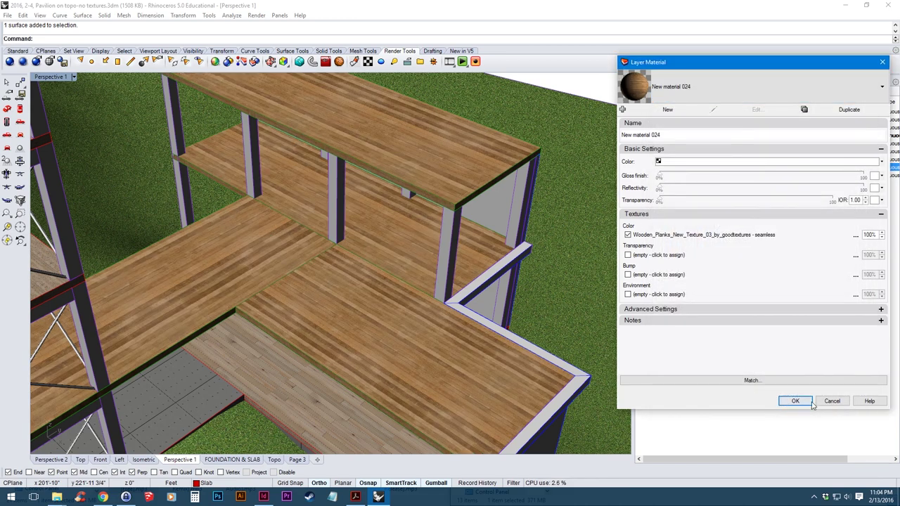
click(794, 402)
- Give the Columns layer's material the PP200-Bamboo-Nat-Vert.jpg image as its color texture and apply it
right_drag(379, 189, 291, 271)
scroll(336, 308, up, 2)
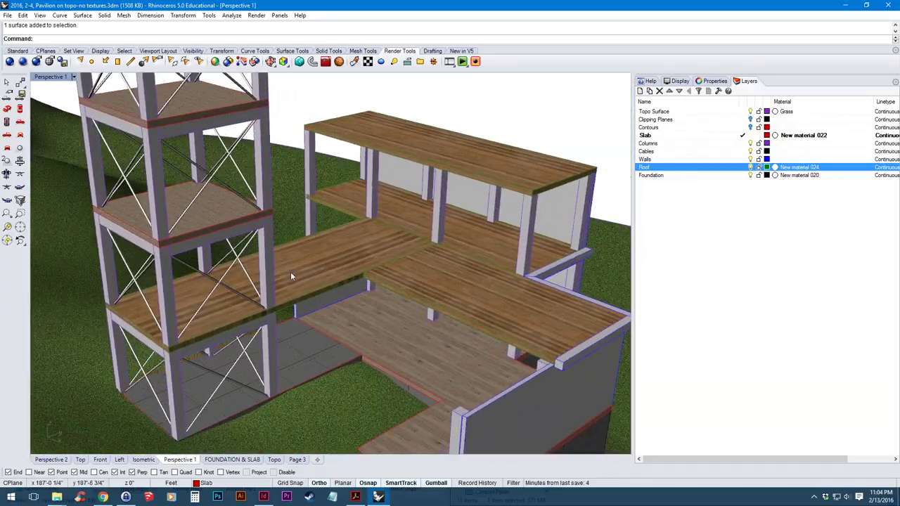
click(777, 144)
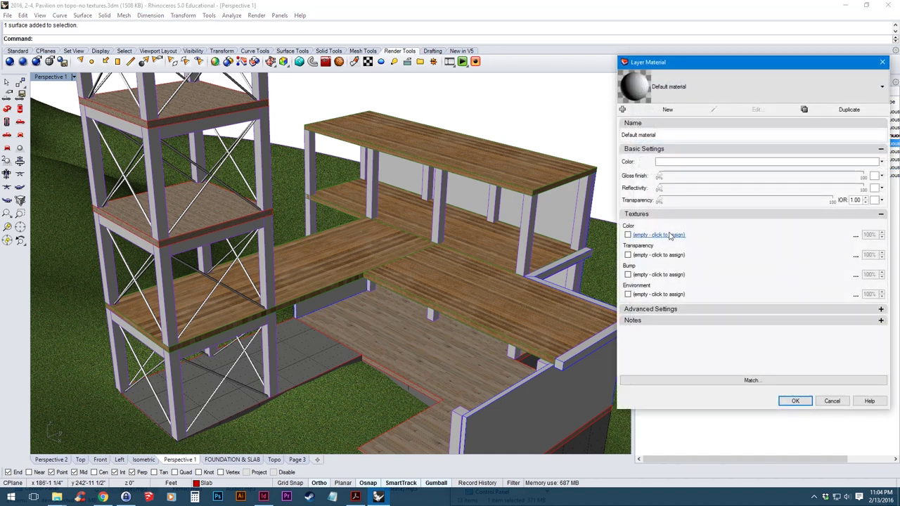
click(672, 235)
double_click(769, 243)
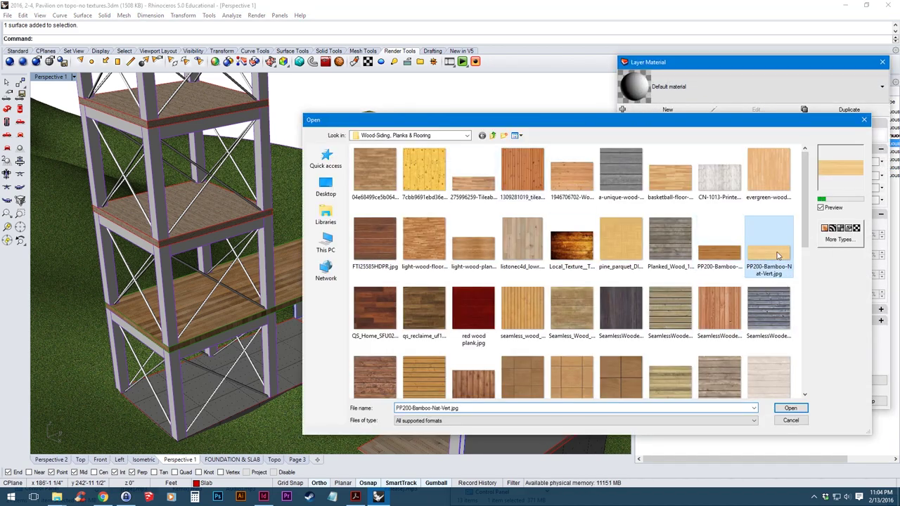
click(784, 400)
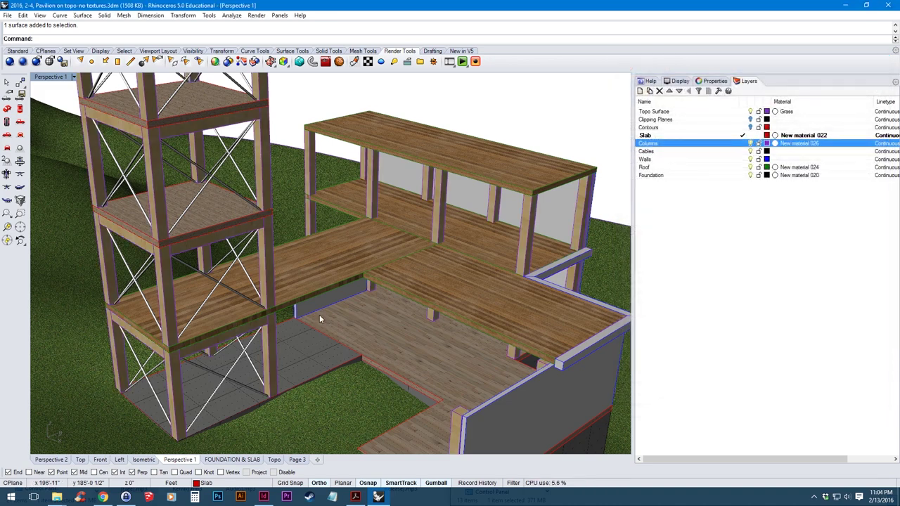
- Set the rotation of the Columns layer's bamboo color texture to 90° and apply the layer material
scroll(312, 260, up, 6)
scroll(312, 261, up, 4)
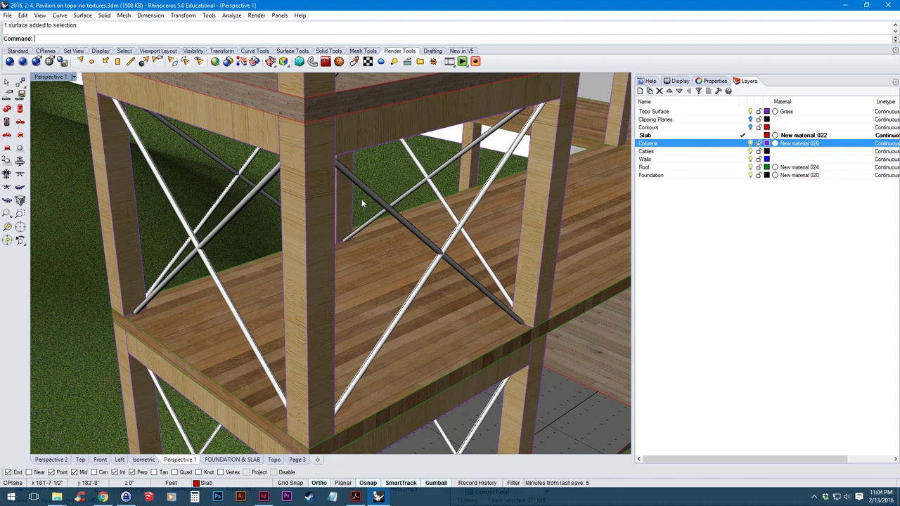
click(776, 145)
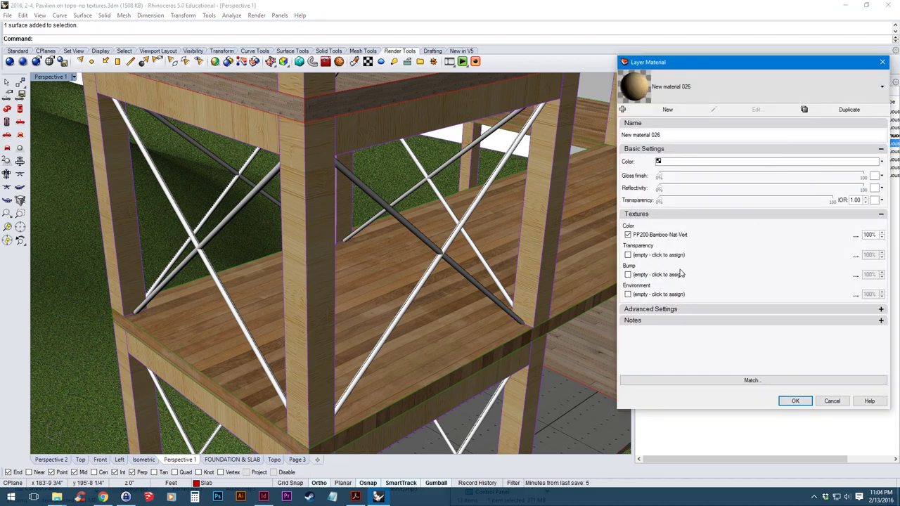
click(676, 236)
click(817, 331)
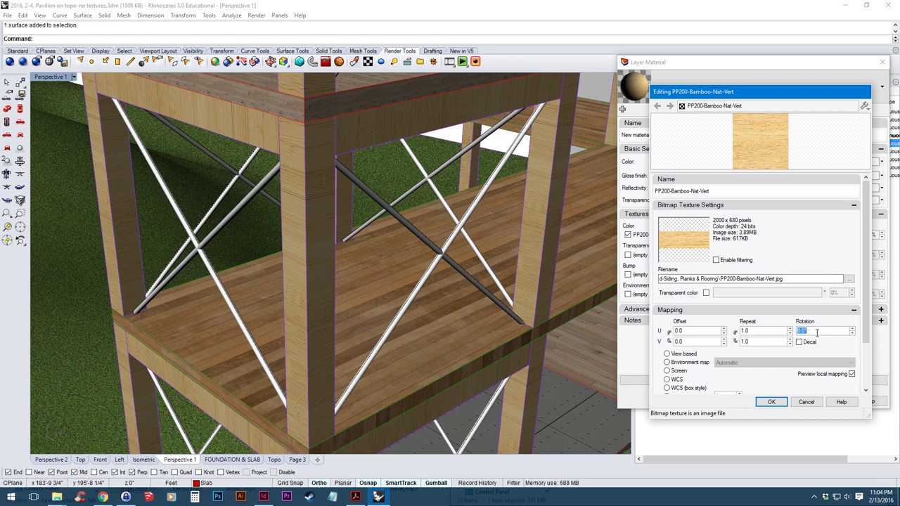
text(90)
key(Tab)
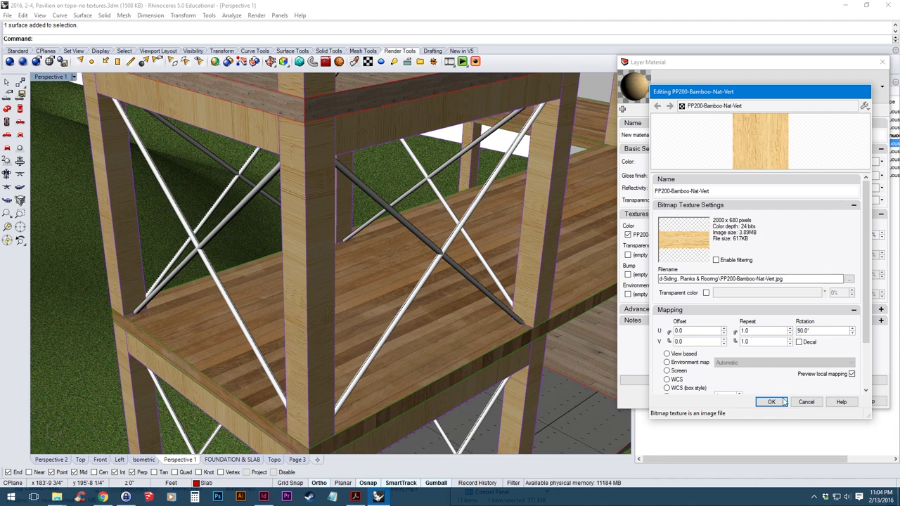
click(771, 402)
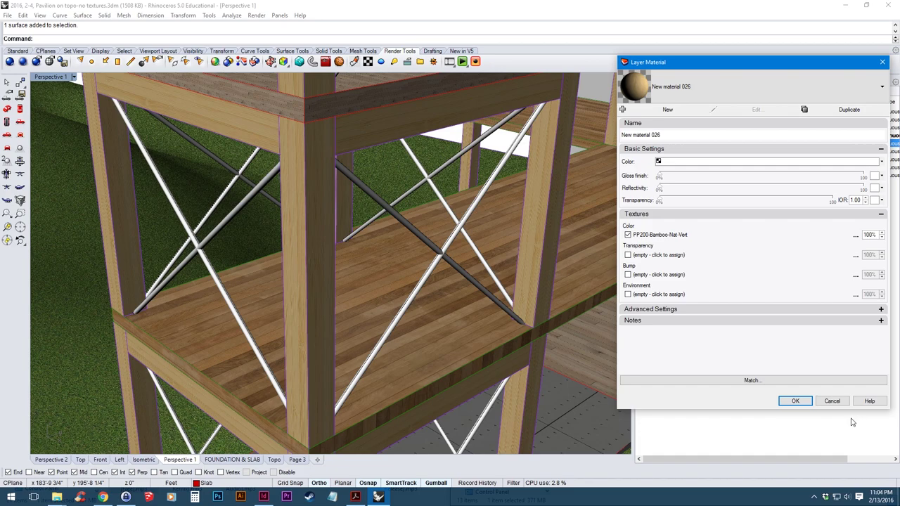
click(799, 403)
- Assign the Woven.rmtl material from the Metal folder of the render content library to the Cables layer
right_drag(400, 201, 429, 207)
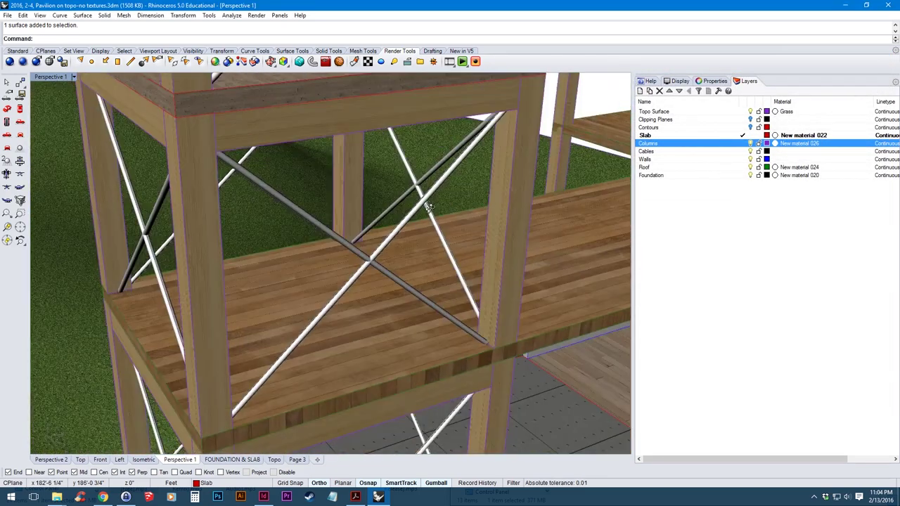
scroll(383, 253, up, 2)
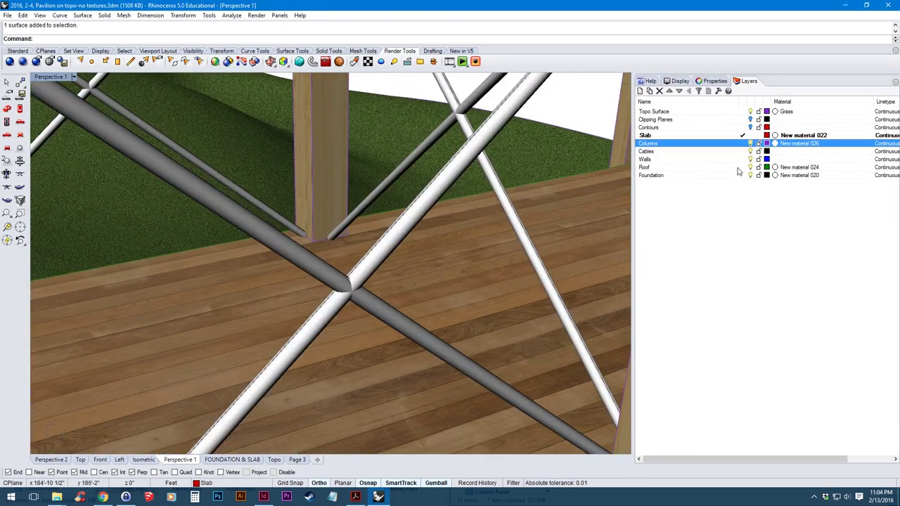
click(775, 156)
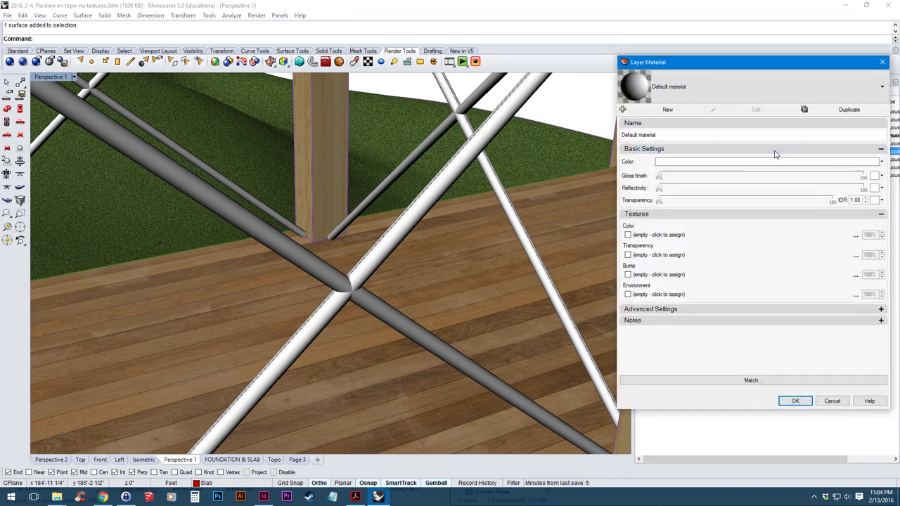
click(701, 92)
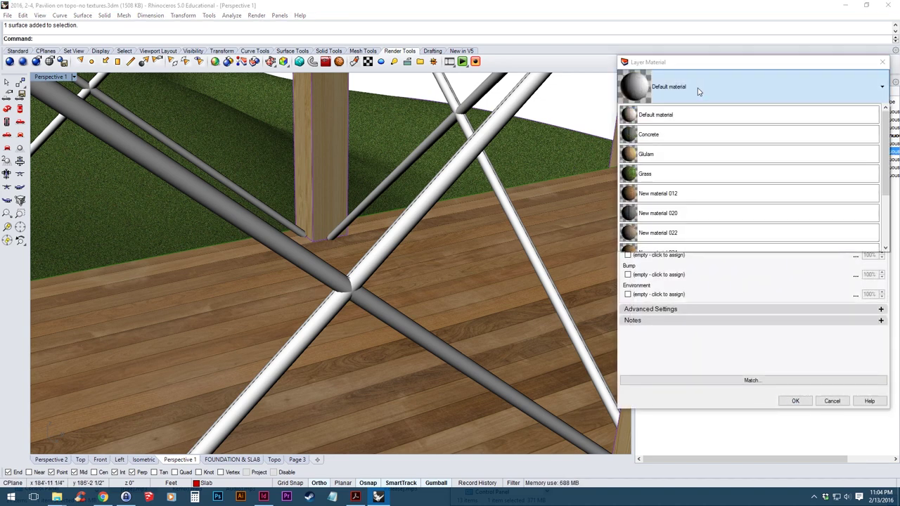
scroll(702, 180, down, 2)
scroll(670, 209, down, 2)
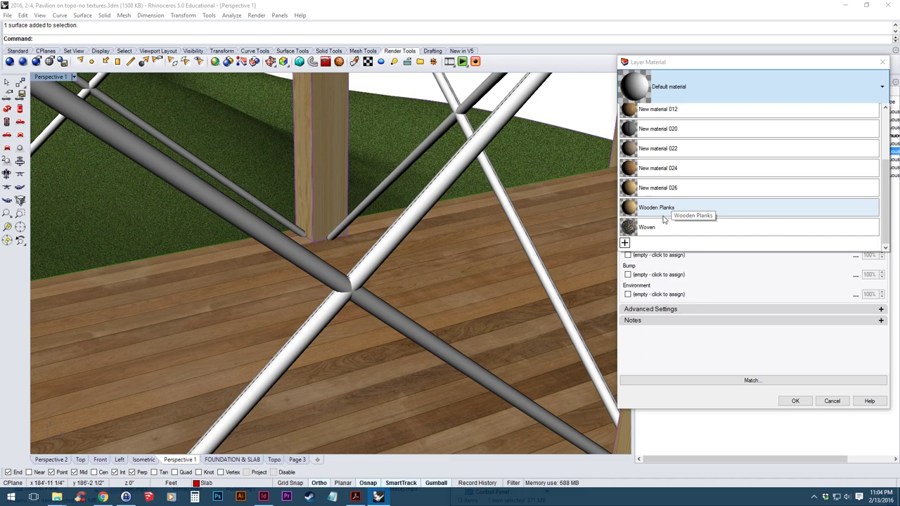
click(625, 243)
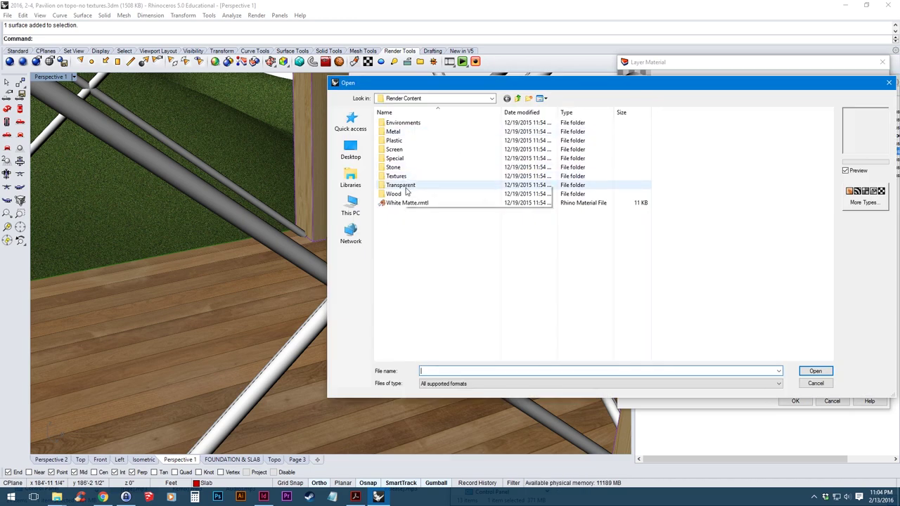
double_click(401, 131)
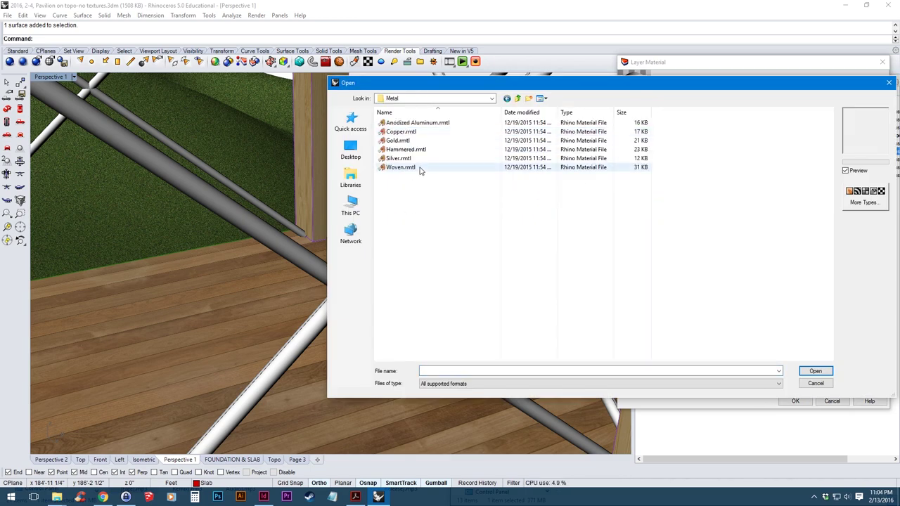
double_click(420, 169)
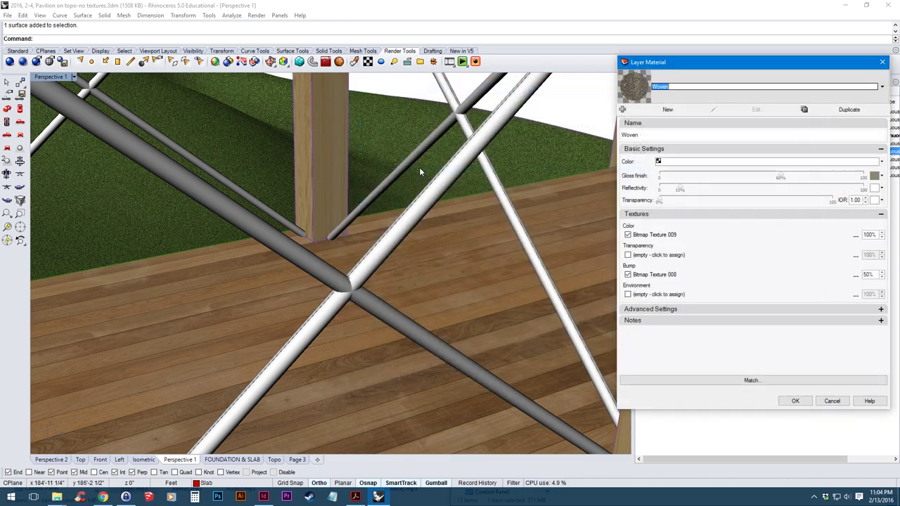
click(795, 401)
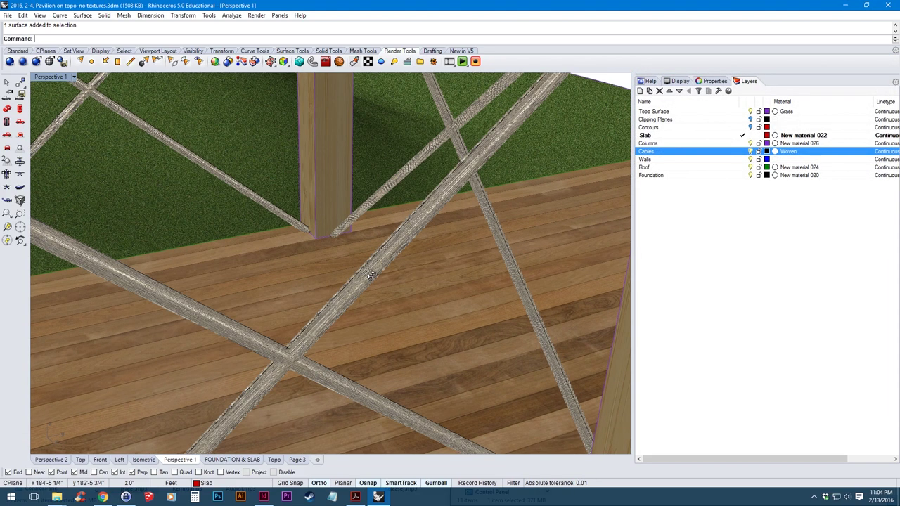
- Change the U and V repeat of the color texture in the Cables layer's Woven material
scroll(370, 273, up, 4)
scroll(370, 273, down, 4)
scroll(371, 277, down, 1)
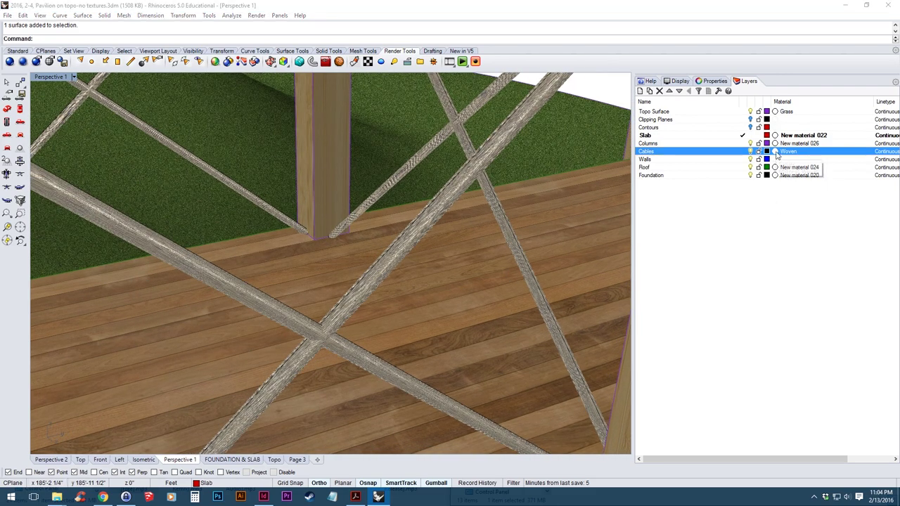
click(777, 153)
click(677, 273)
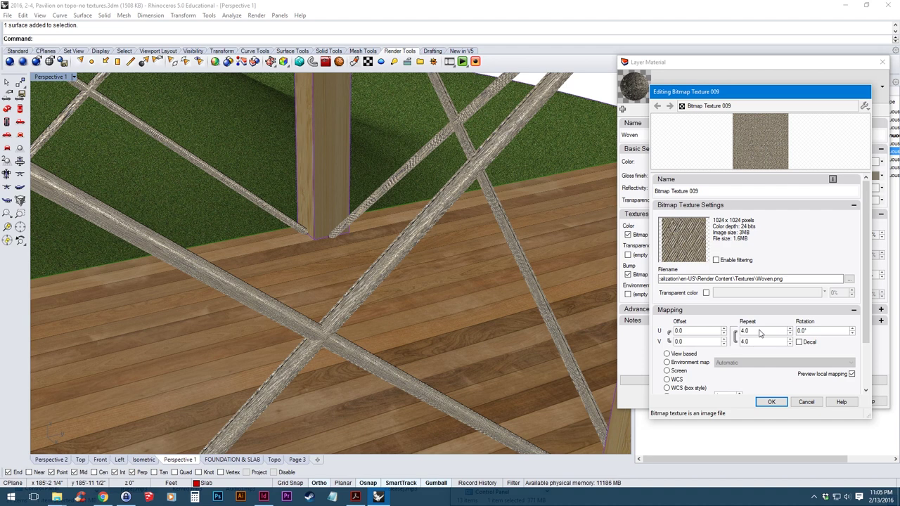
key(Return)
click(768, 402)
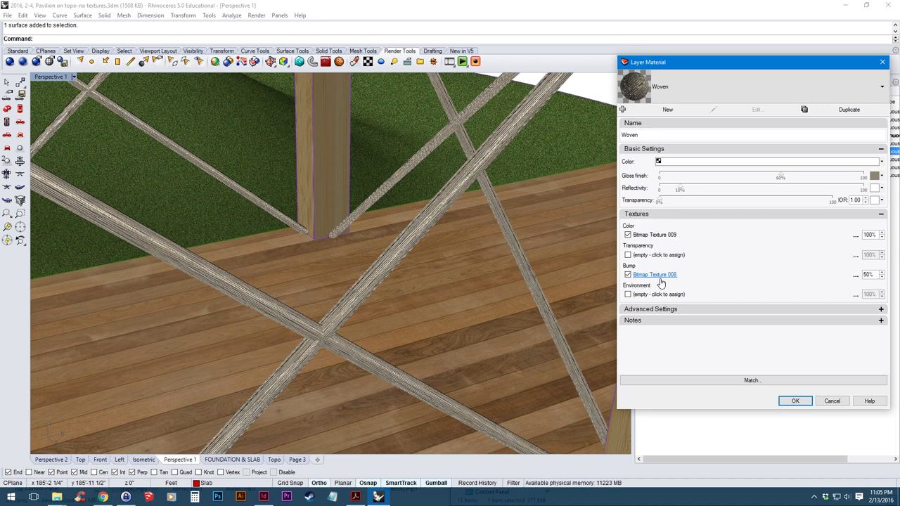
- Set the U and V repeat of the Cables layer's bump texture to 2.0 and apply the Woven material
click(662, 280)
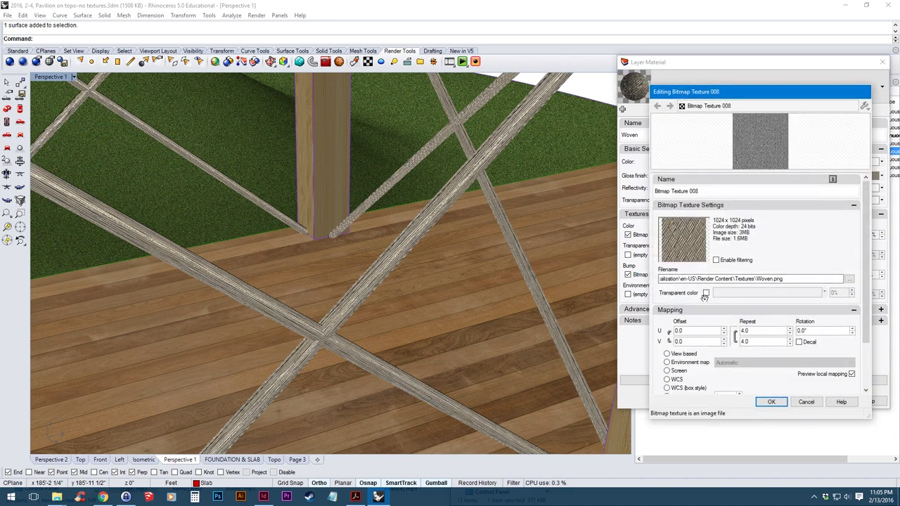
double_click(771, 333)
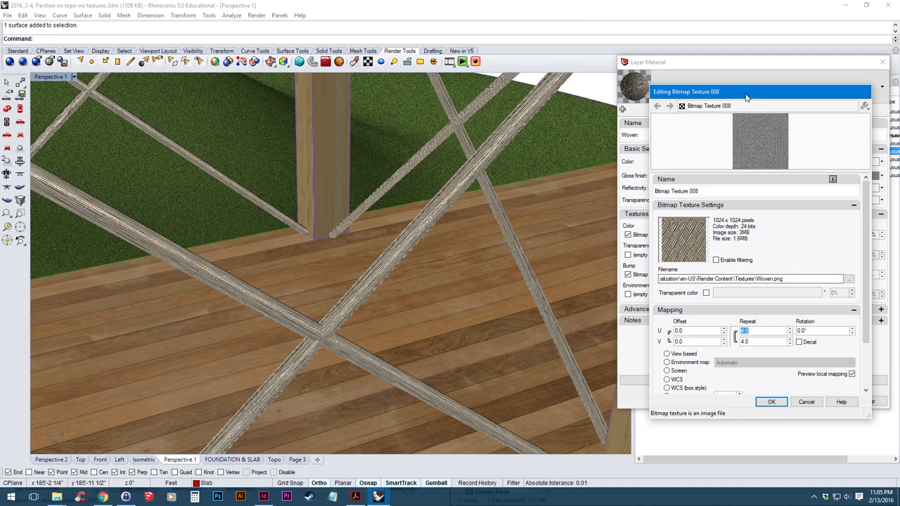
drag(748, 96, 761, 83)
text(2)
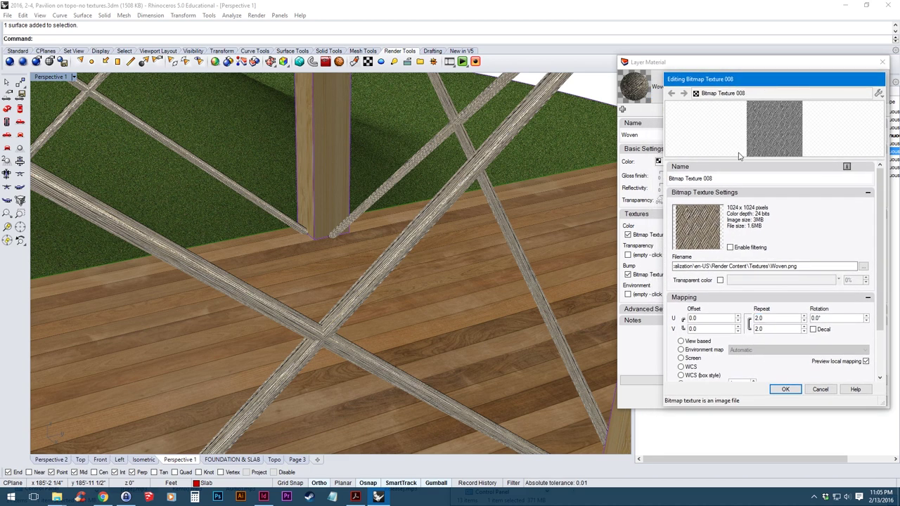
click(797, 392)
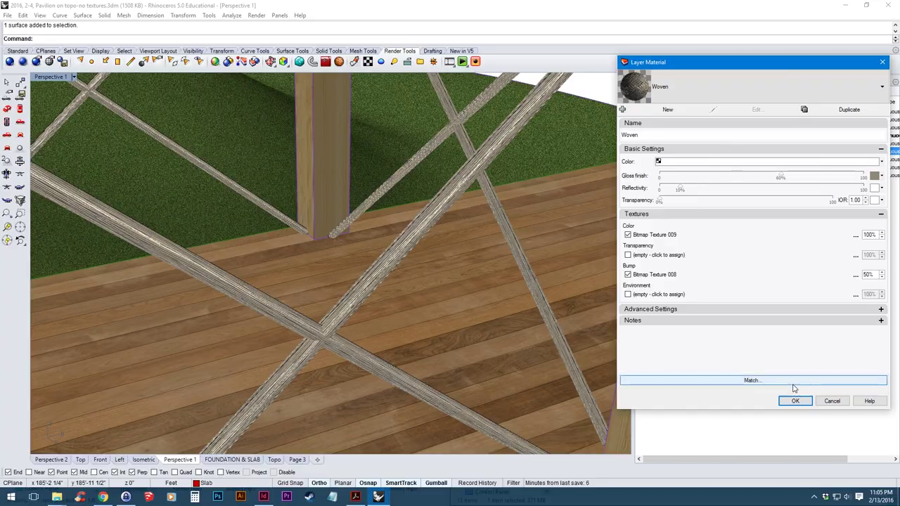
click(797, 400)
- Give the Walls layer's material the Seamless-Stone-Texture-Designs-12 image from the Stone-Patterned folder as its color texture and apply it
scroll(412, 268, down, 8)
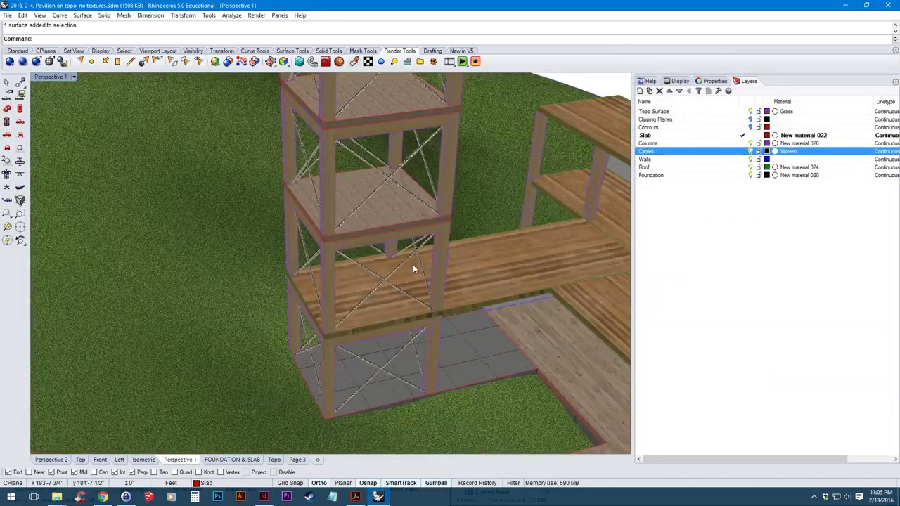
right_drag(413, 267, 364, 275)
right_drag(479, 317, 429, 290)
scroll(427, 291, up, 2)
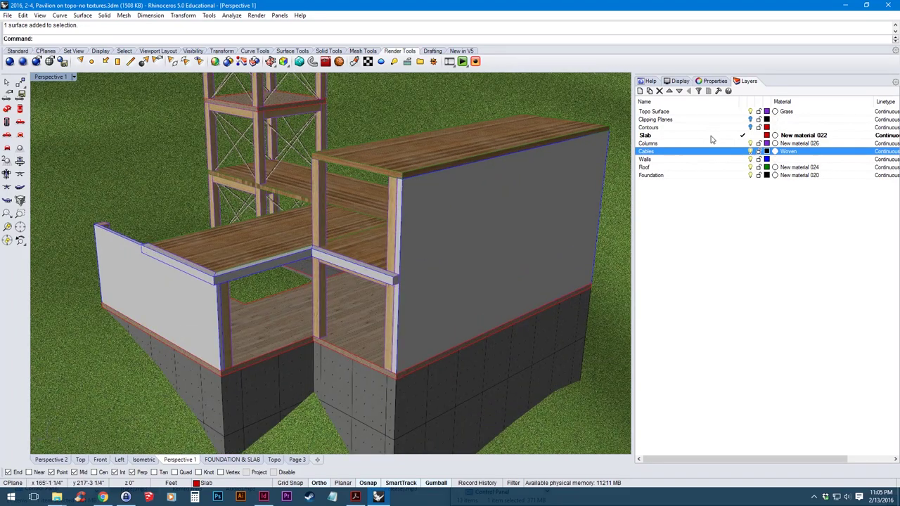
click(777, 160)
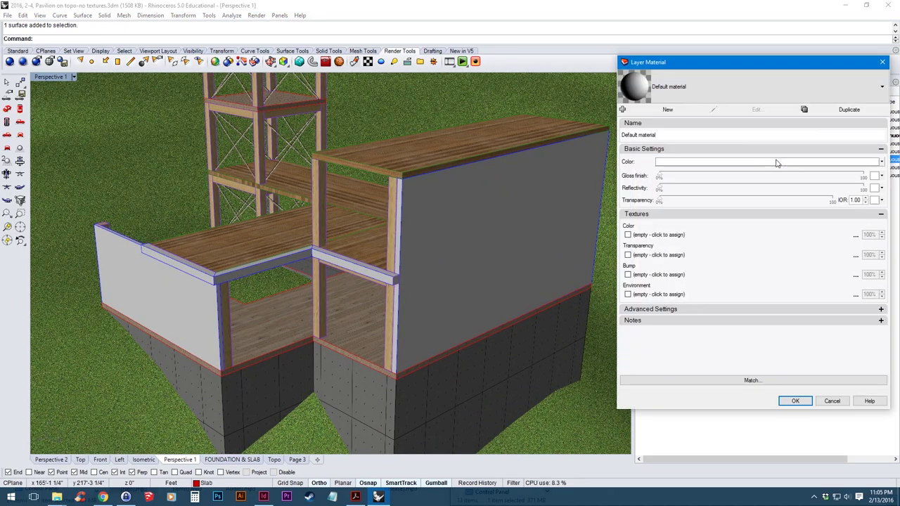
click(655, 238)
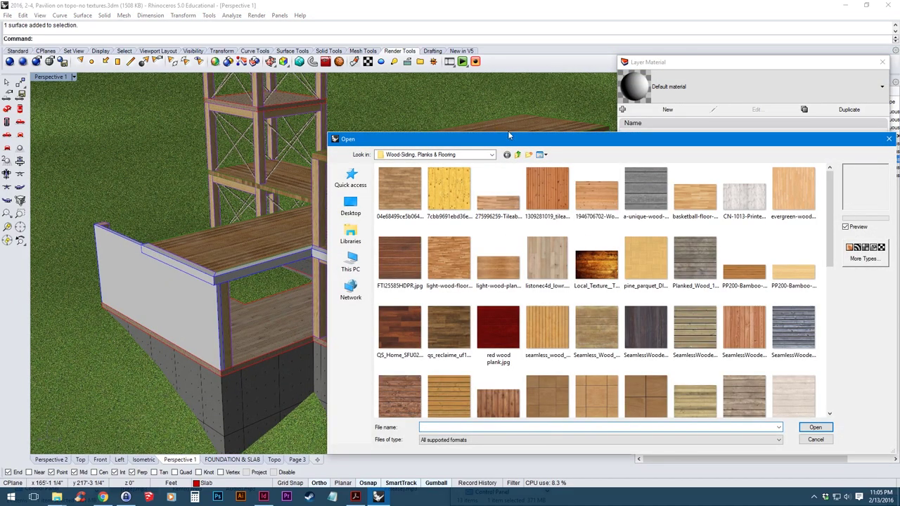
drag(512, 135, 419, 103)
click(422, 116)
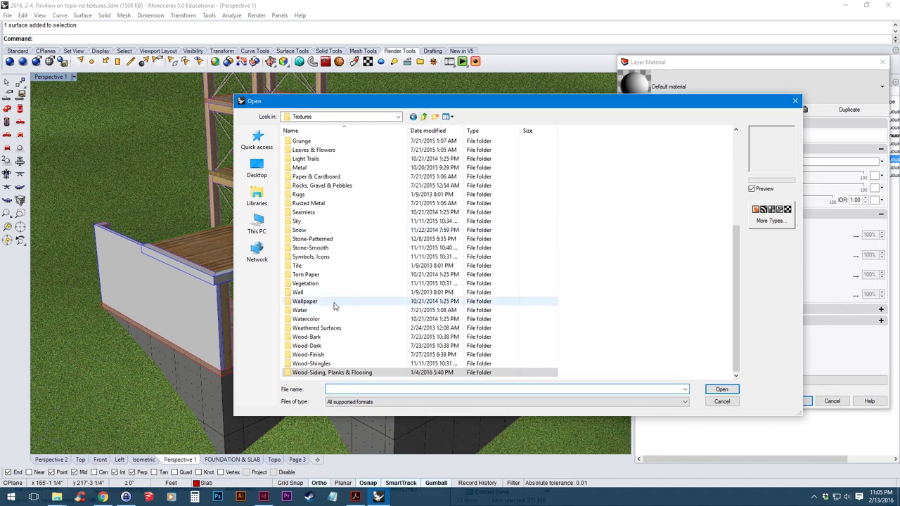
double_click(325, 239)
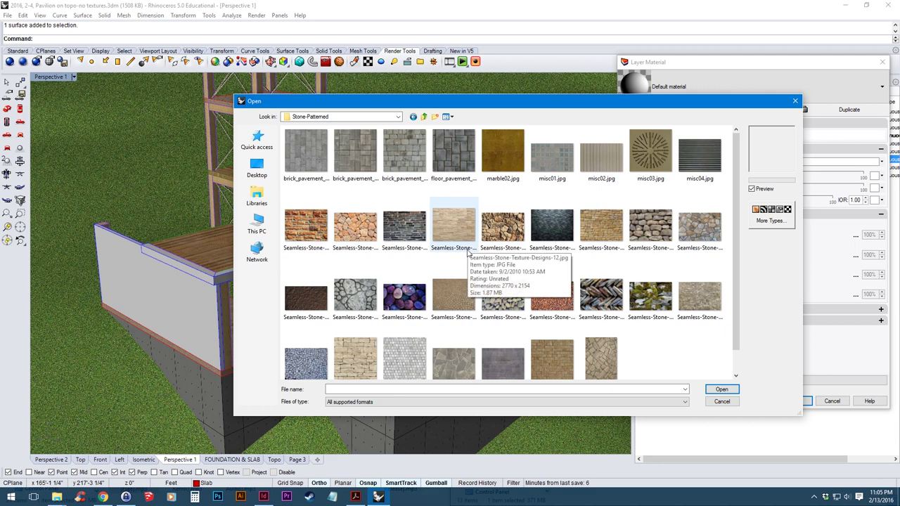
scroll(470, 254, down, 1)
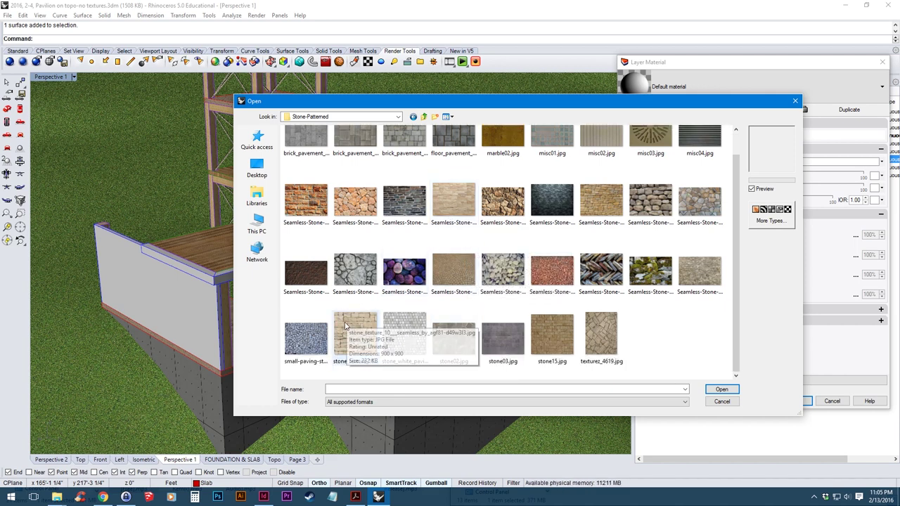
double_click(454, 200)
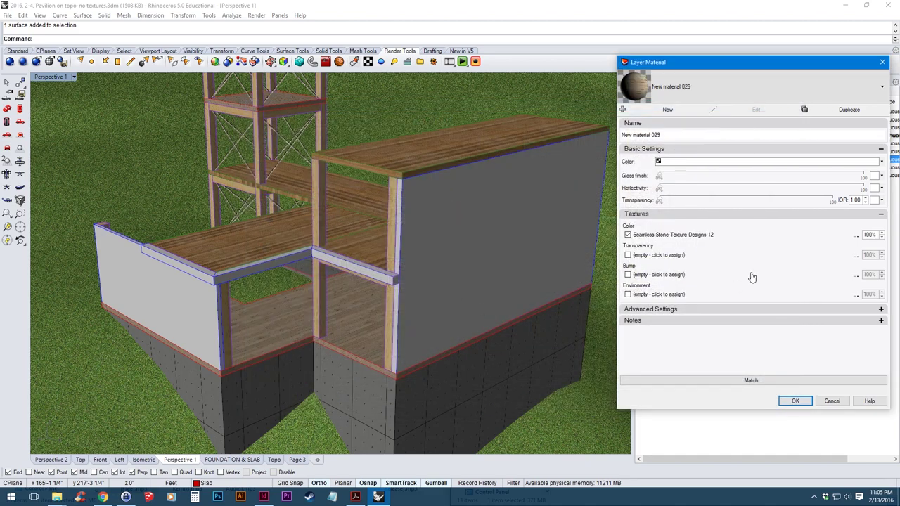
click(796, 401)
- Set the repeat of the Walls layer's stone color texture to 0.75 and apply the layer material
scroll(481, 268, up, 5)
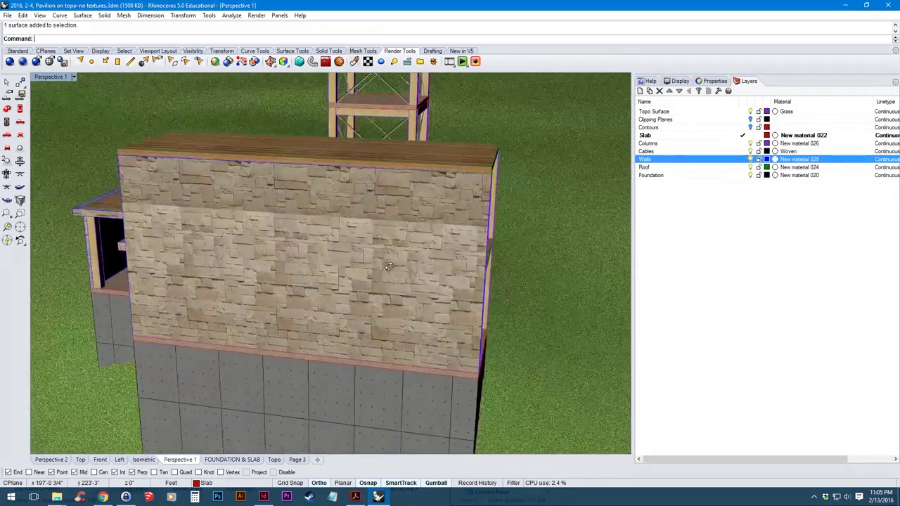
click(775, 160)
click(654, 235)
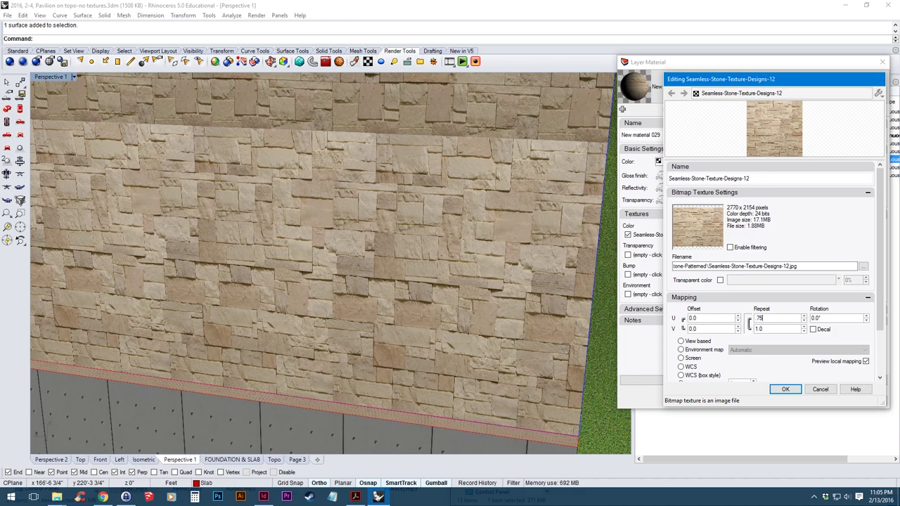
text(75)
click(774, 331)
click(781, 389)
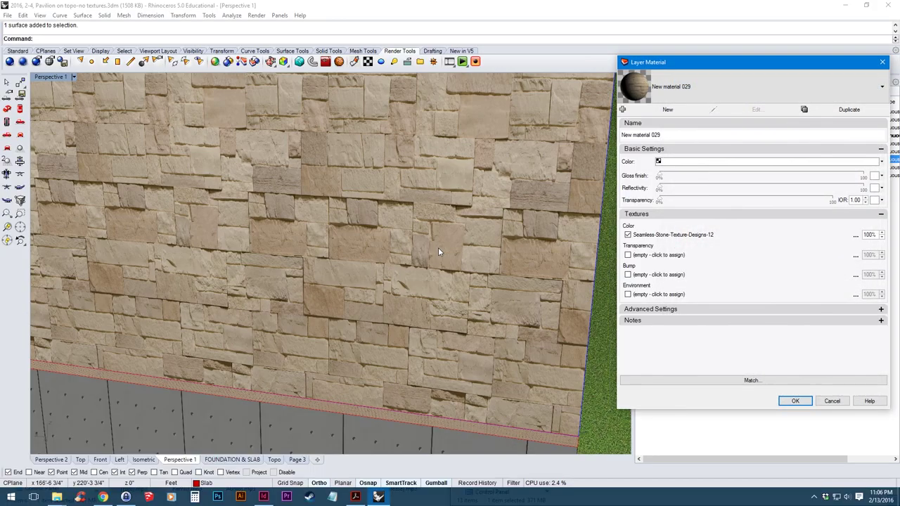
key(Return)
- Examine the wall, roof and slab textures around the pavilion, comparing the direction of the wood planks
scroll(394, 259, down, 6)
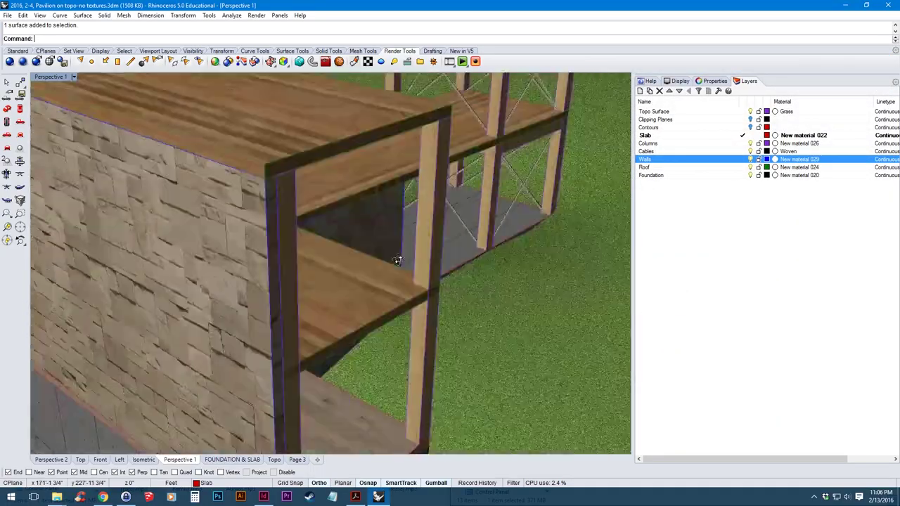
right_drag(384, 266, 401, 263)
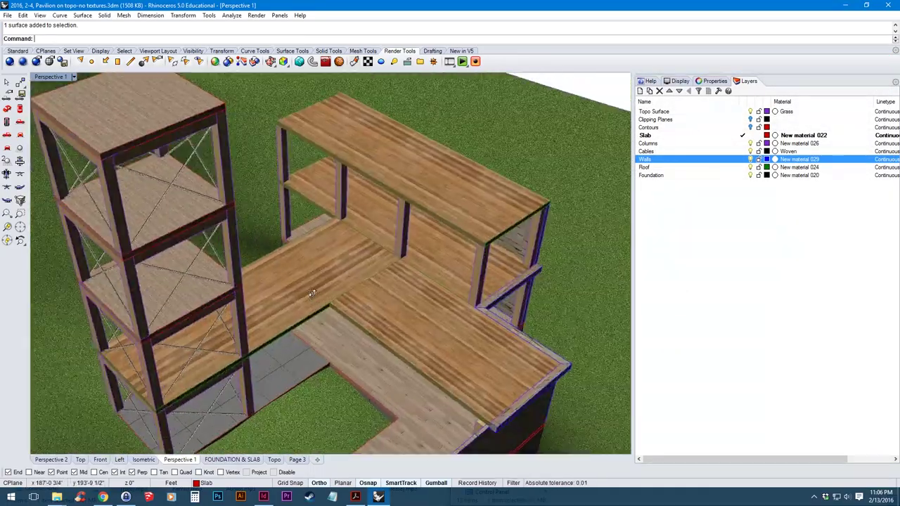
right_drag(313, 293, 308, 291)
scroll(308, 292, down, 3)
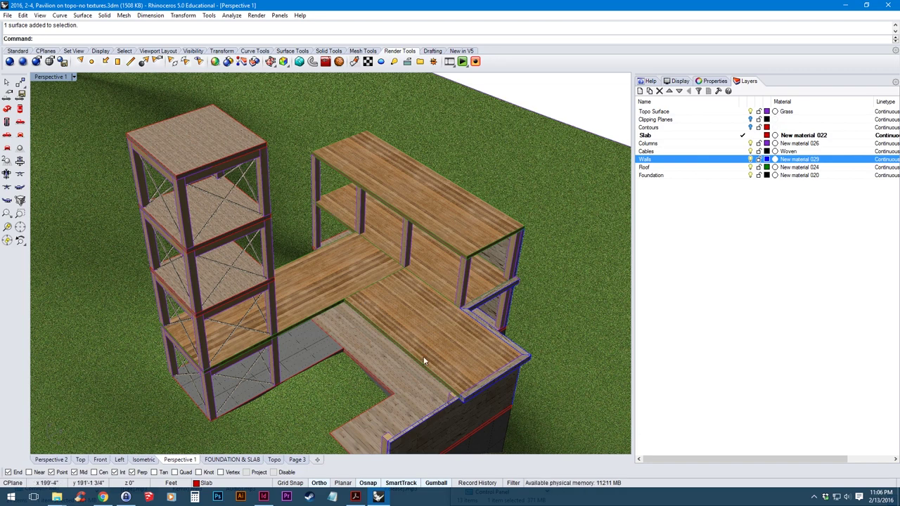
scroll(345, 352, up, 5)
right_drag(396, 332, 361, 336)
scroll(430, 337, down, 4)
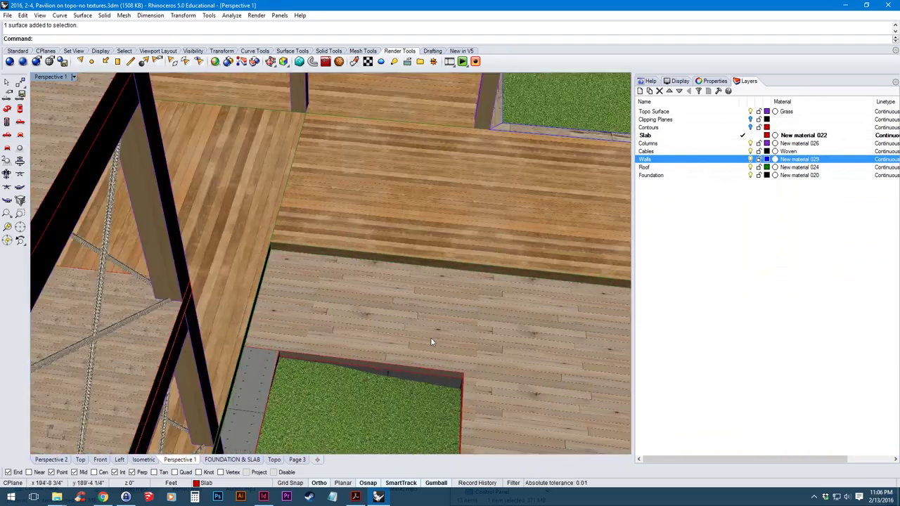
right_drag(431, 337, 360, 332)
shift+right_drag(261, 289, 333, 289)
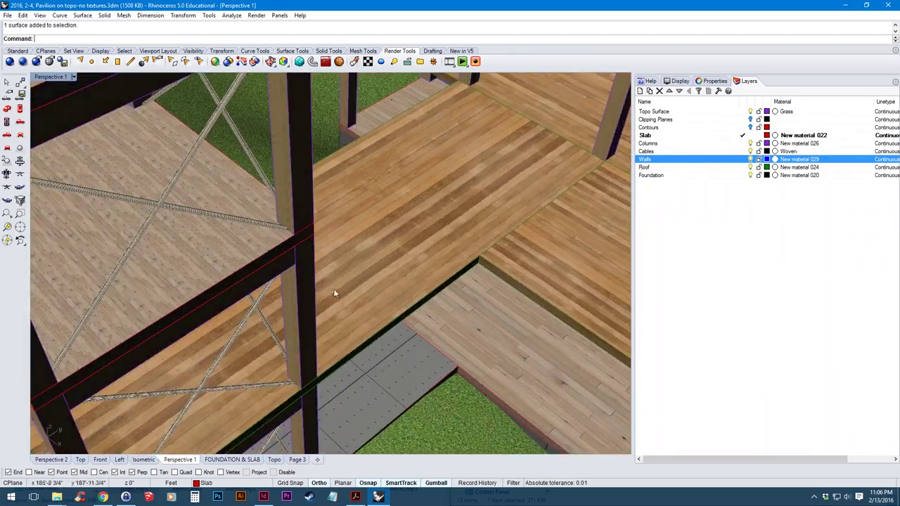
scroll(333, 288, down, 4)
scroll(227, 174, down, 5)
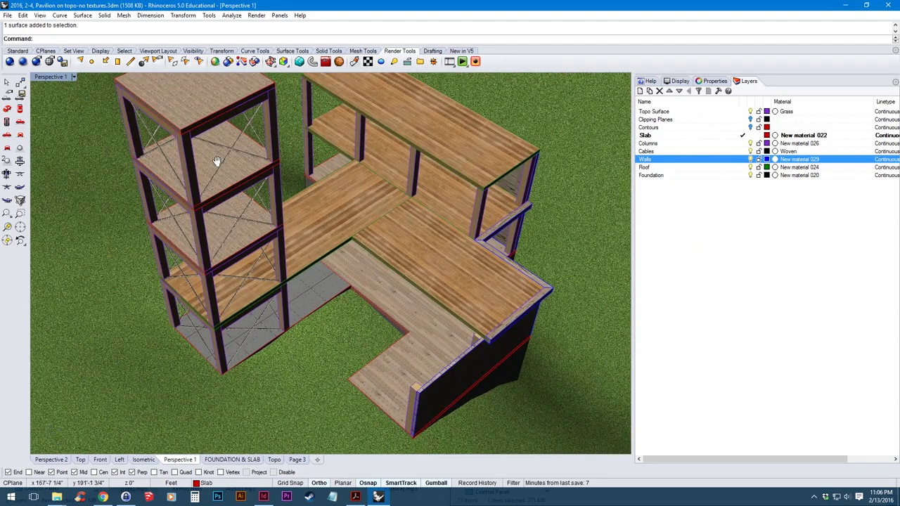
- Inspect the plank texture on the tower's slabs and the woven texture on its cables up close
scroll(296, 262, up, 3)
scroll(355, 328, up, 2)
scroll(355, 327, up, 3)
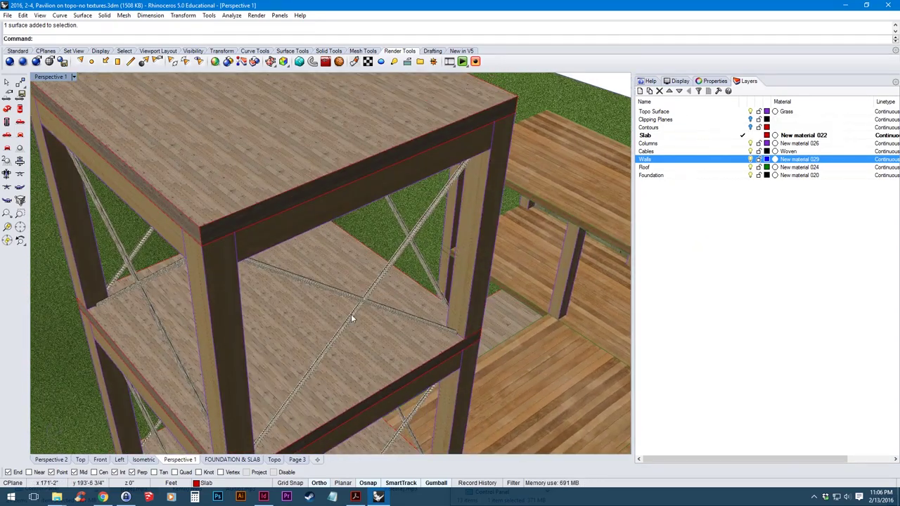
scroll(351, 314, down, 3)
scroll(359, 309, up, 3)
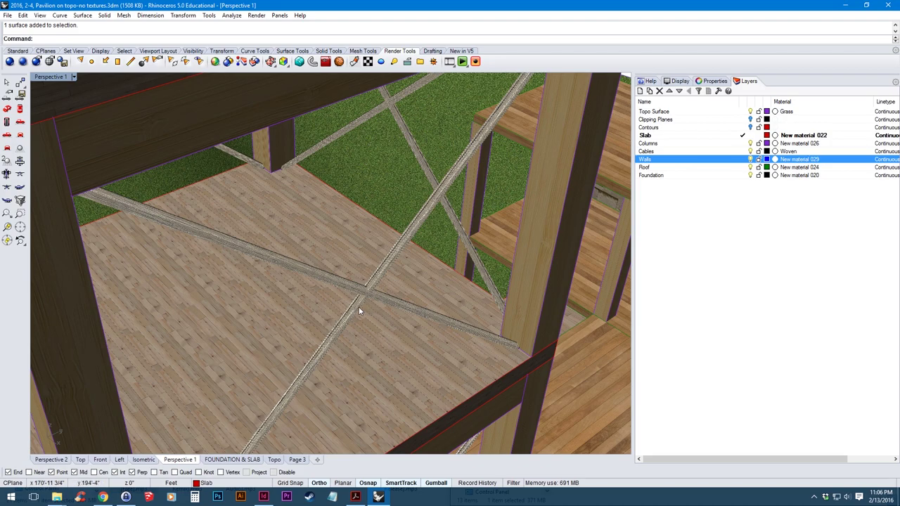
scroll(341, 289, down, 4)
scroll(324, 285, up, 3)
scroll(317, 297, up, 2)
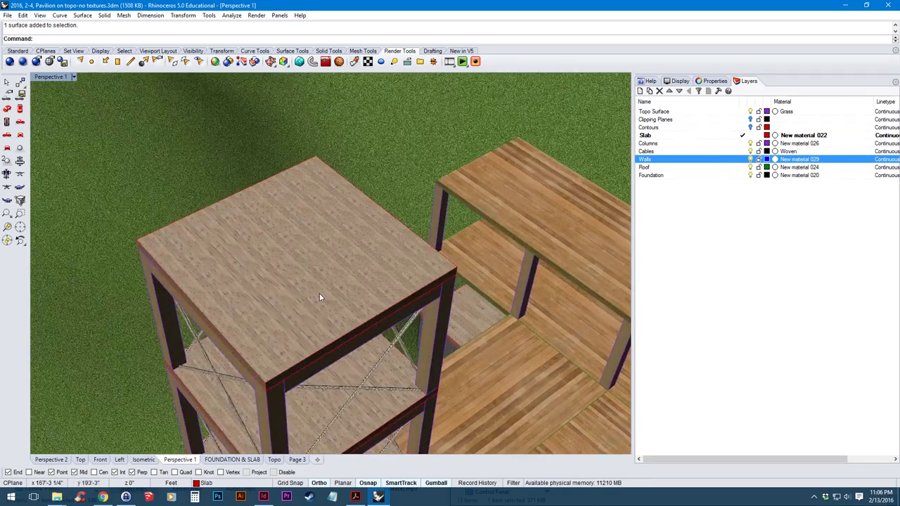
- Remove the existing box texture mapping from the tower's top slab
scroll(320, 296, up, 1)
scroll(328, 282, down, 3)
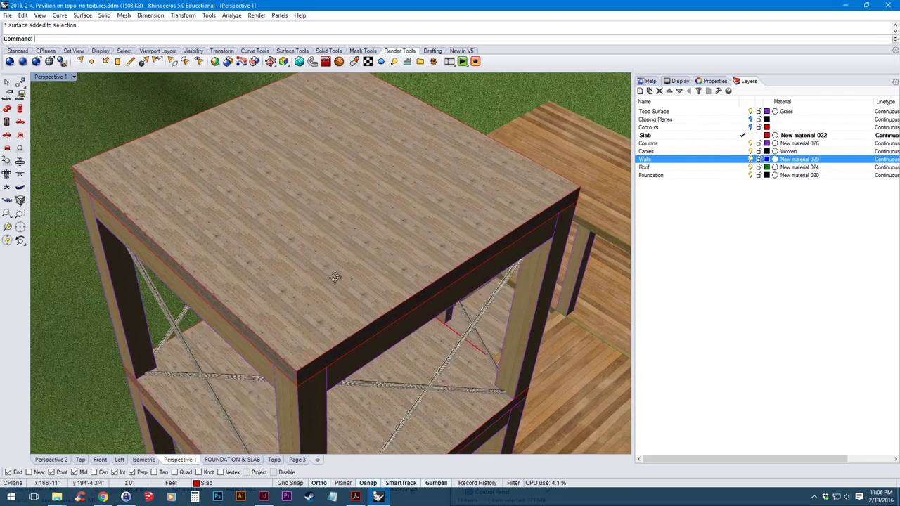
click(340, 166)
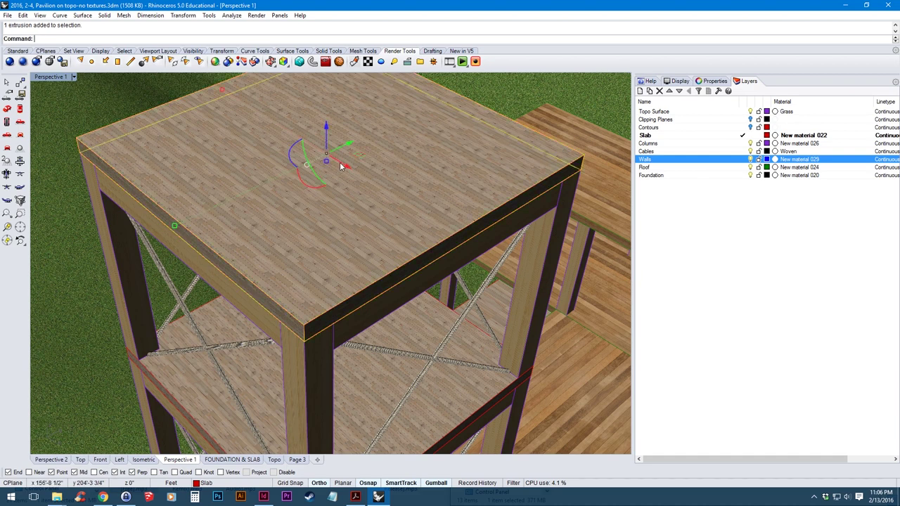
click(715, 81)
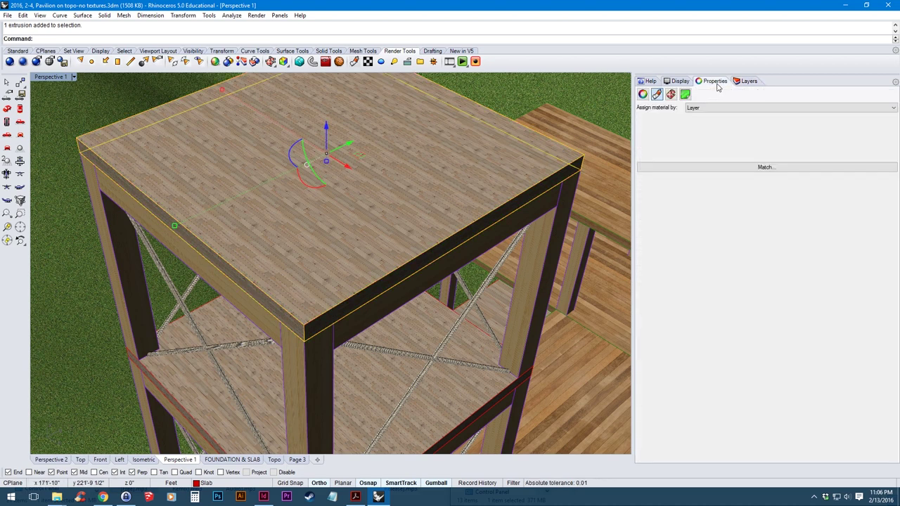
click(672, 97)
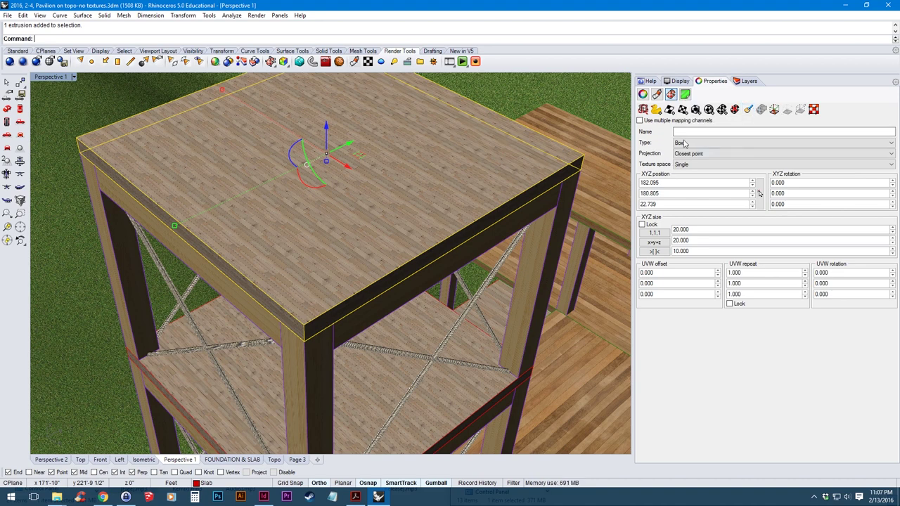
click(749, 110)
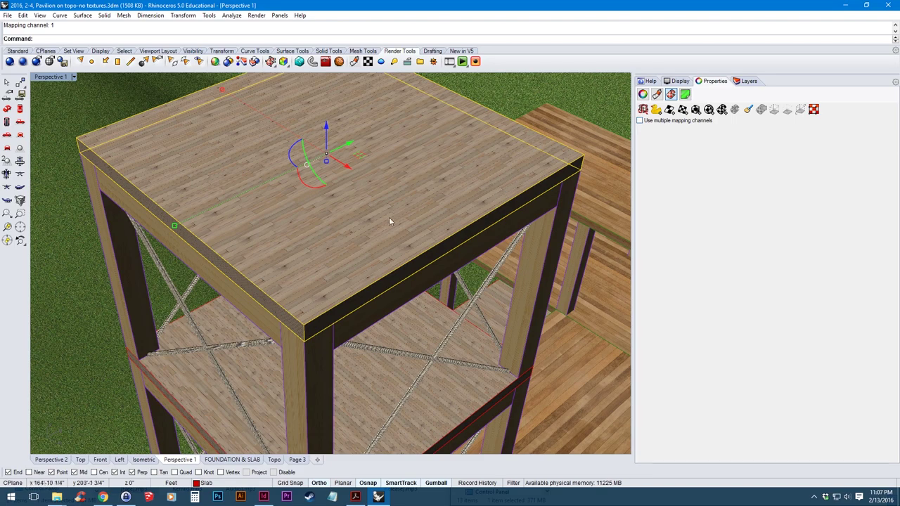
- Apply box texture mapping to the tower's top slab using its bounding box, World coordinates and capped ends
right_drag(425, 206, 422, 209)
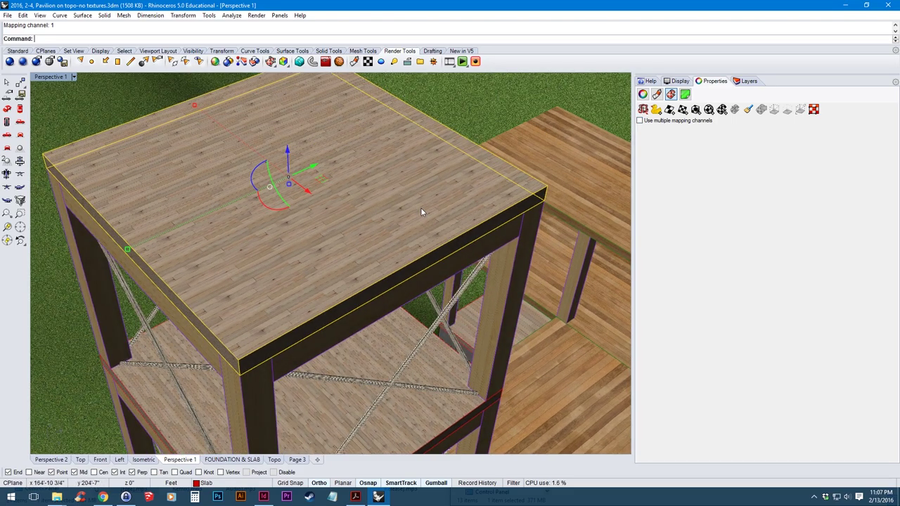
right_drag(336, 267, 371, 259)
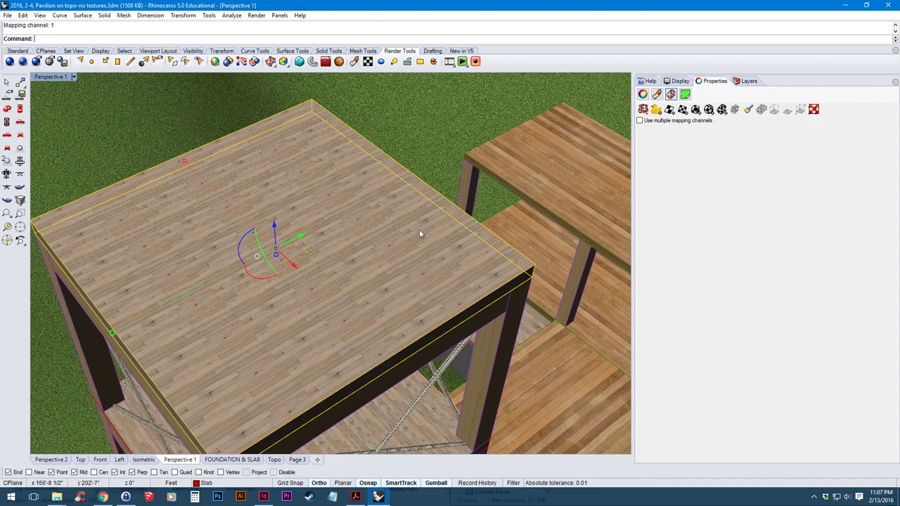
right_drag(436, 139, 443, 194)
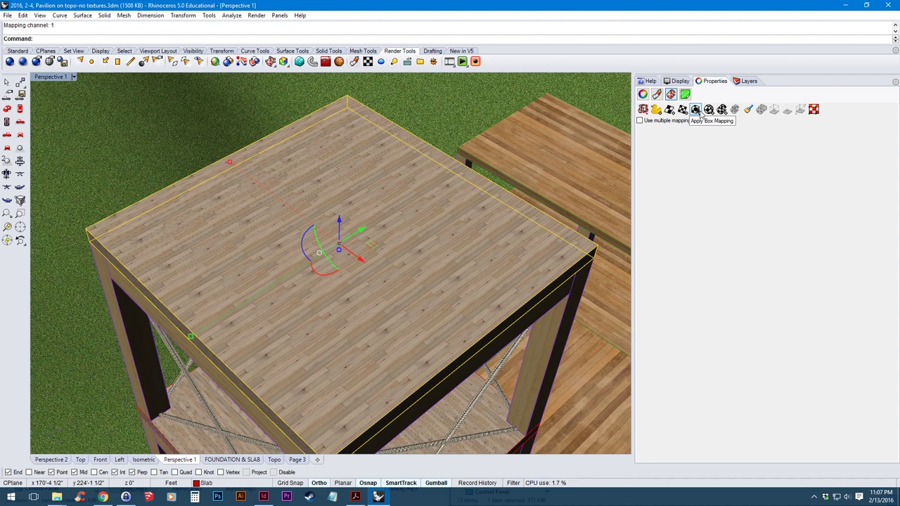
click(699, 112)
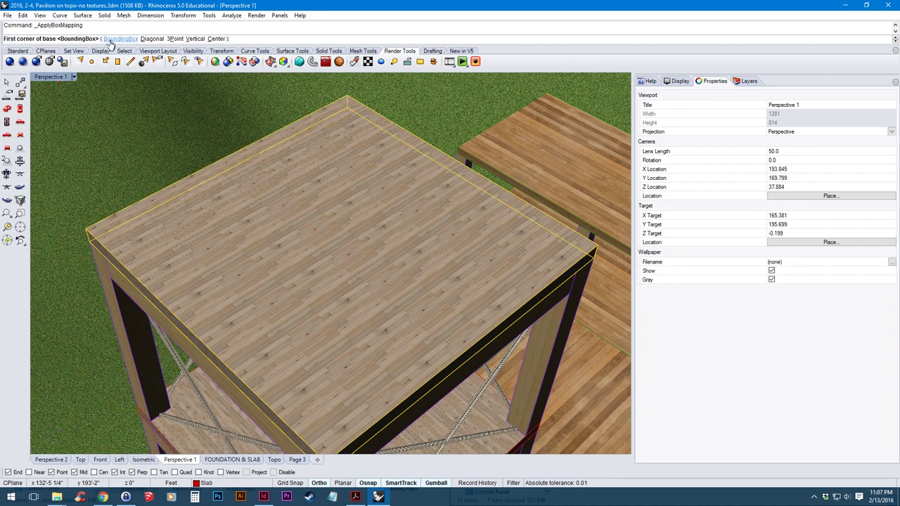
click(124, 39)
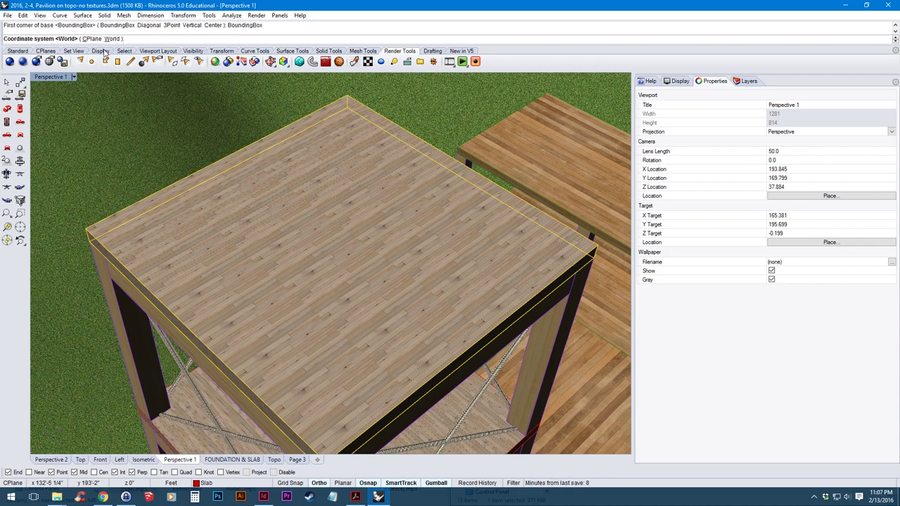
click(113, 39)
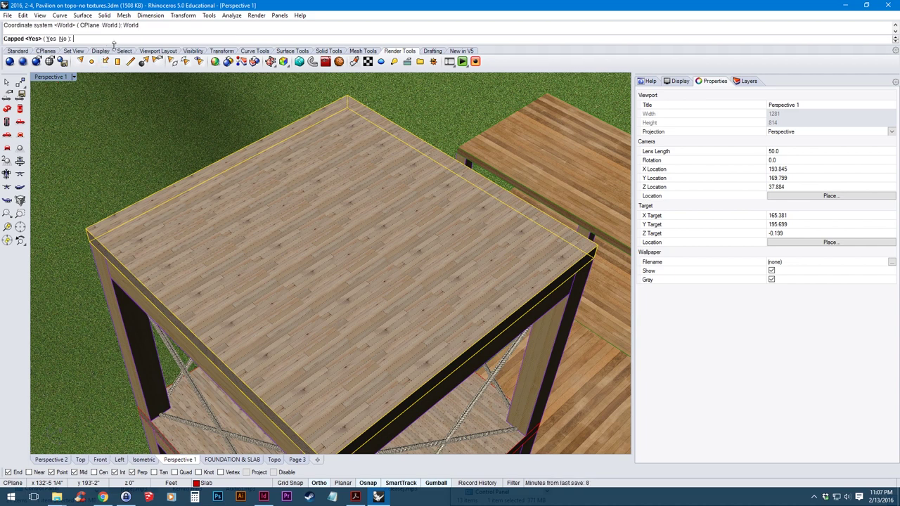
click(52, 39)
- Set the X and Y size of the top slab's box mapping to 30 each
mouse_move(424, 249)
right_down()
mouse_move(412, 242)
mouse_move(419, 245)
right_up()
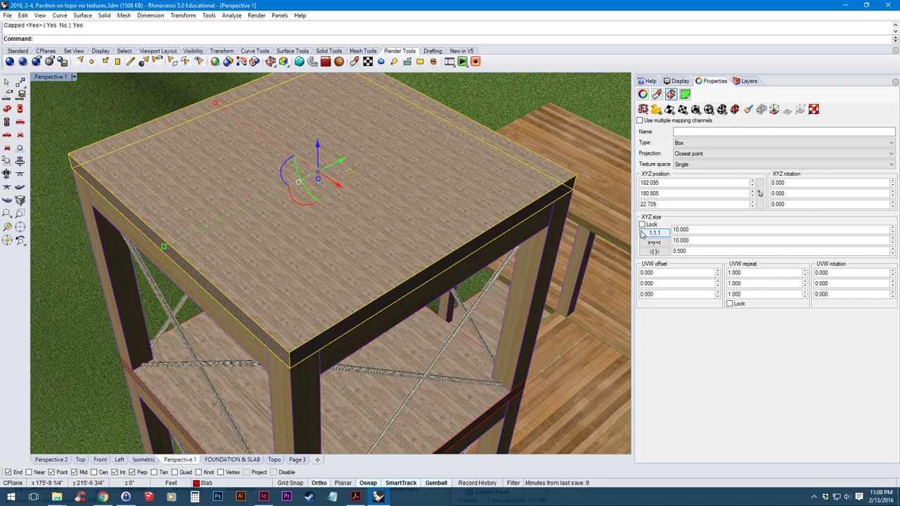
click(710, 229)
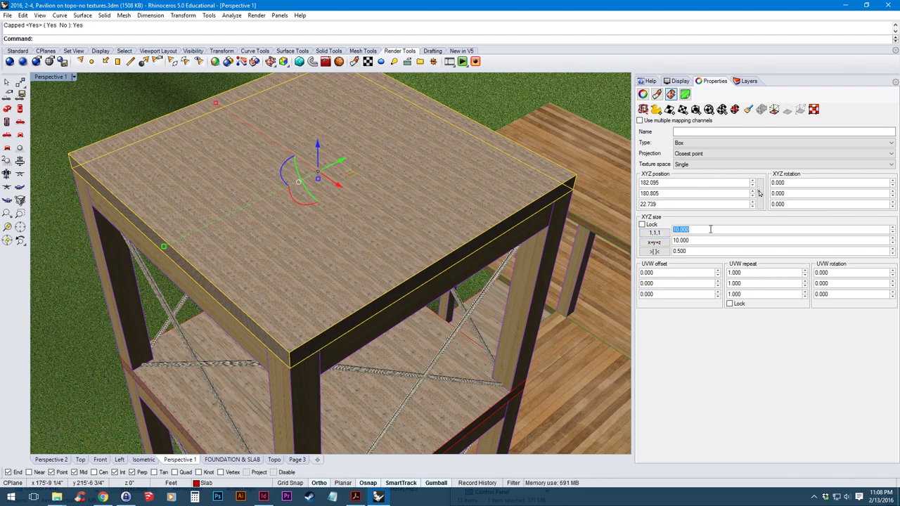
text(30)
key(Tab)
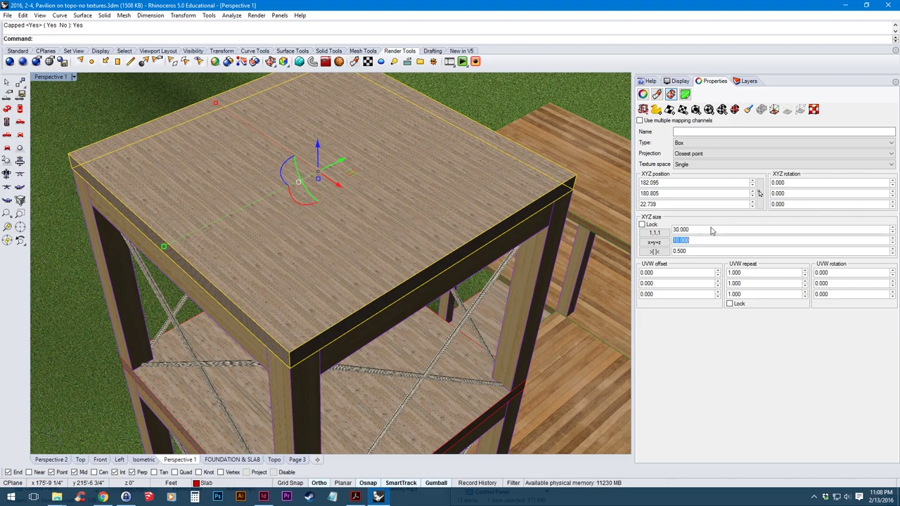
text(30)
key(Tab)
right_drag(405, 258, 351, 254)
scroll(323, 214, down, 2)
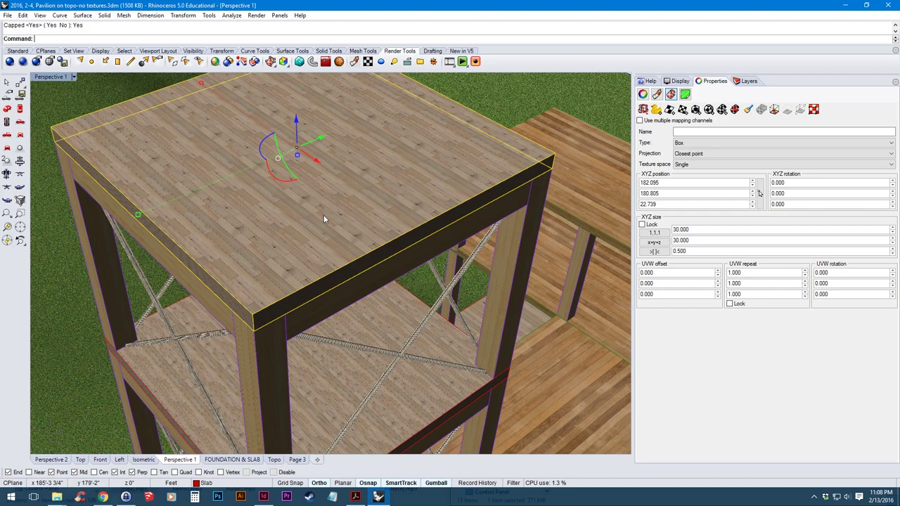
- Set the Z size of the top slab's box mapping to 30 so the planks on its edges are scaled too
text(z)
key(Return)
text(s)
key(Return)
right_drag(383, 270, 405, 264)
scroll(329, 342, up, 5)
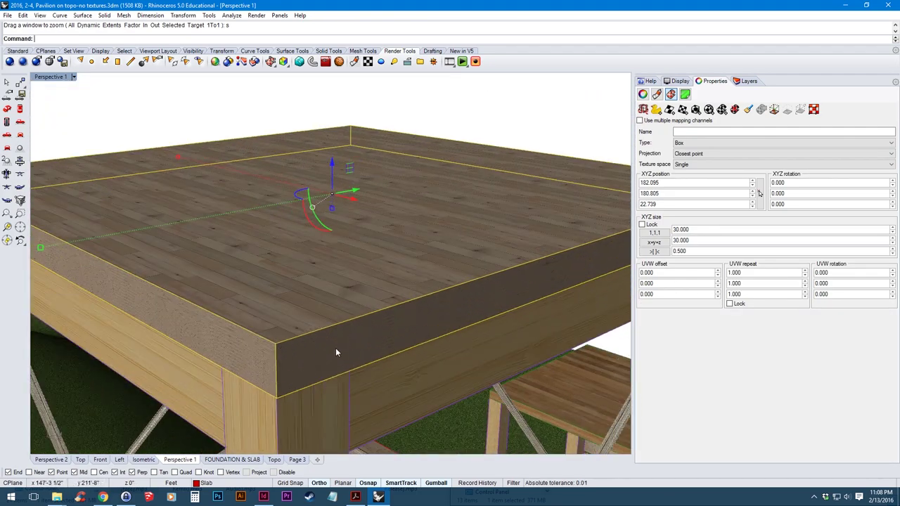
right_drag(336, 348, 425, 249)
scroll(338, 276, up, 6)
scroll(335, 271, up, 2)
double_click(701, 250)
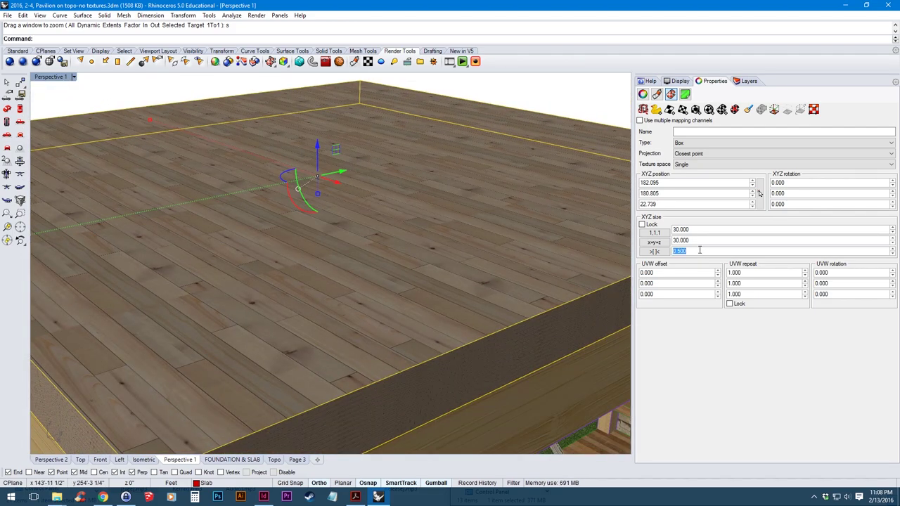
text(30)
key(Tab)
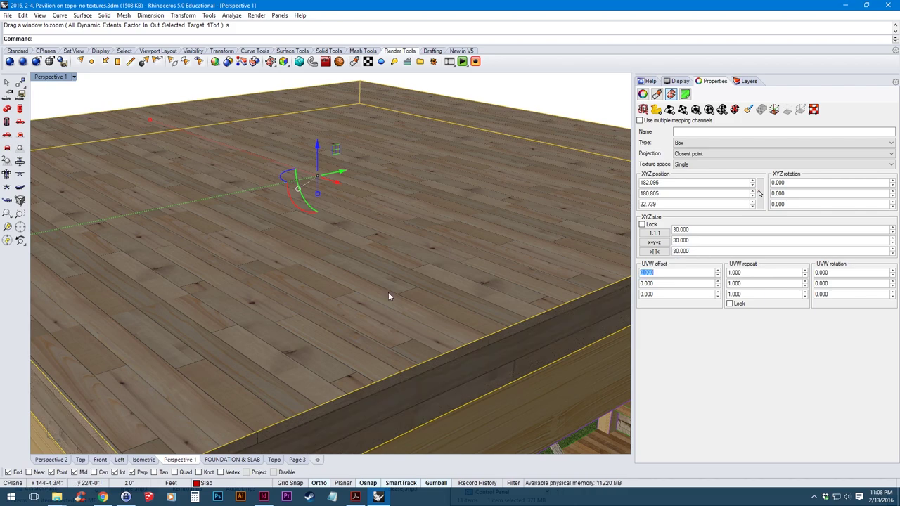
right_drag(388, 292, 365, 296)
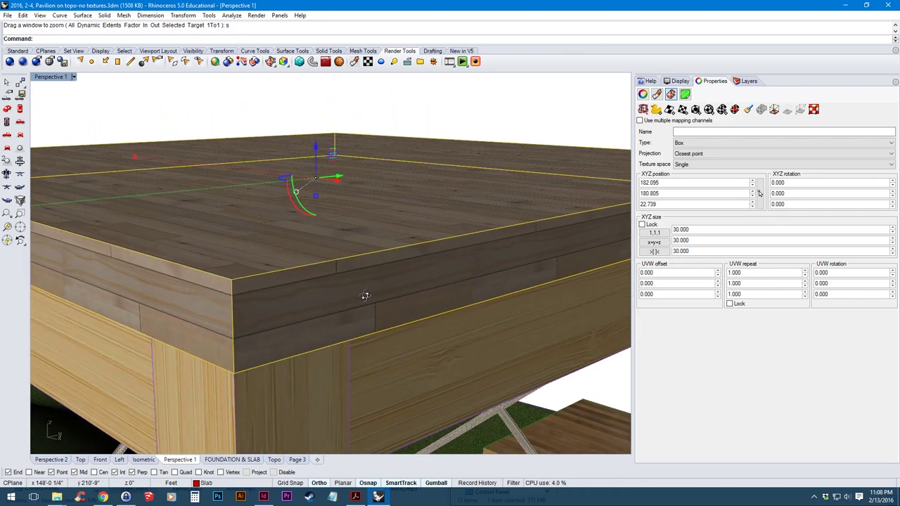
key(Escape)
- Examine the plank texture on the tower's top slab edges and compare it with the slabs below
scroll(364, 295, down, 7)
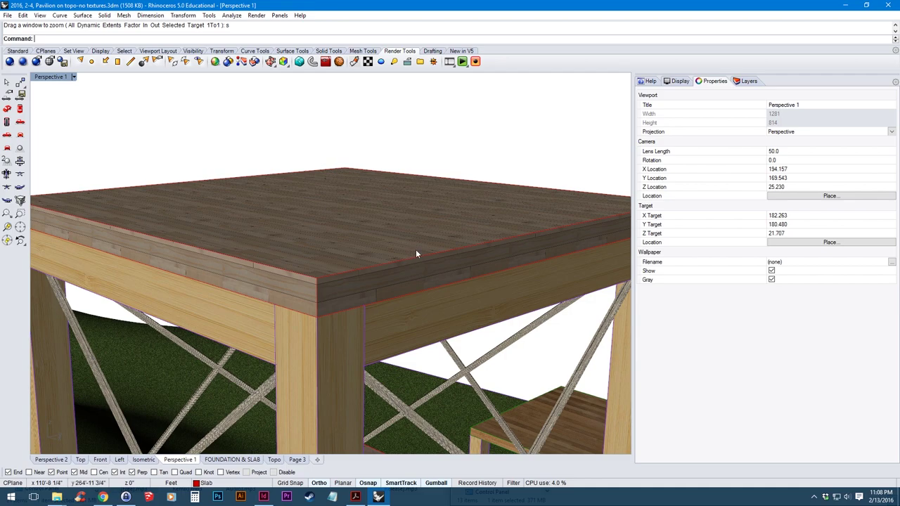
right_drag(416, 249, 411, 273)
scroll(411, 273, down, 4)
shift+right_drag(420, 357, 382, 268)
scroll(384, 270, up, 6)
shift+right_drag(388, 364, 307, 212)
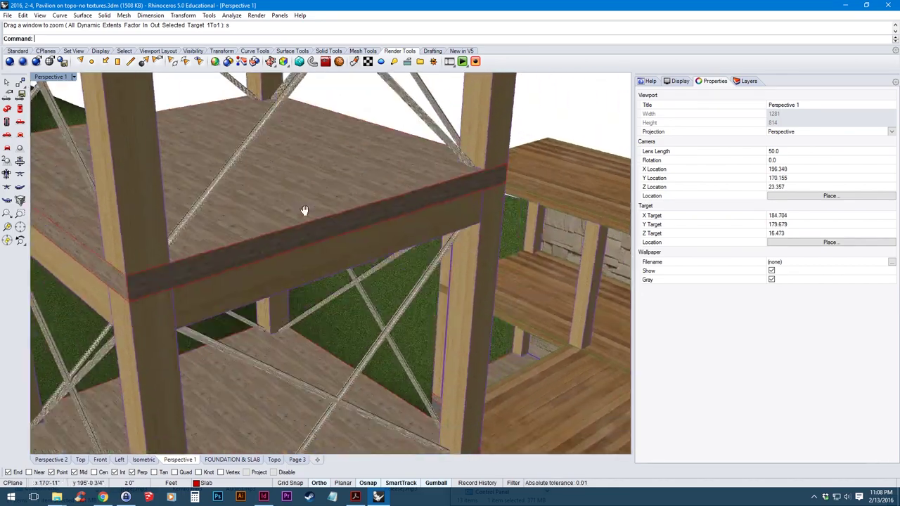
scroll(312, 215, down, 8)
shift+right_drag(311, 342, 389, 350)
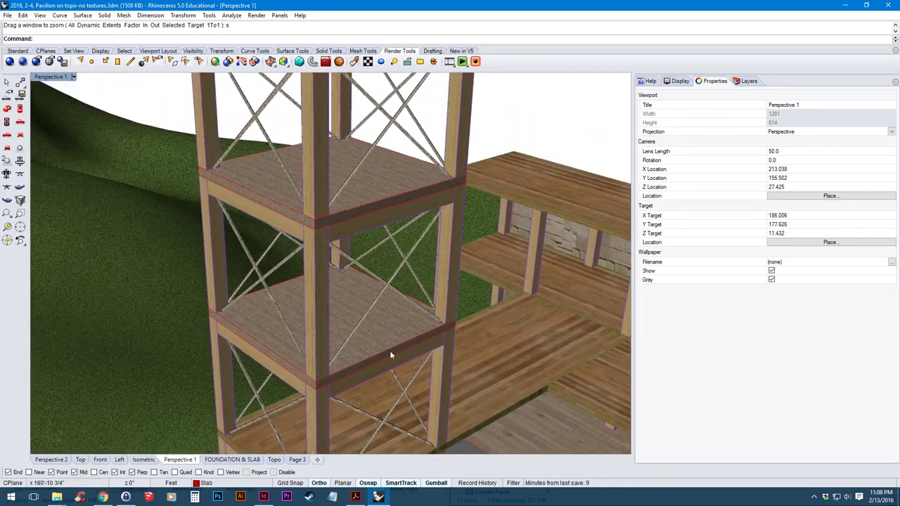
scroll(390, 350, down, 2)
scroll(377, 219, down, 2)
- Match the texture mapping of the two tower slabs below the top one to the top slab's mapping
right_drag(377, 219, 365, 176)
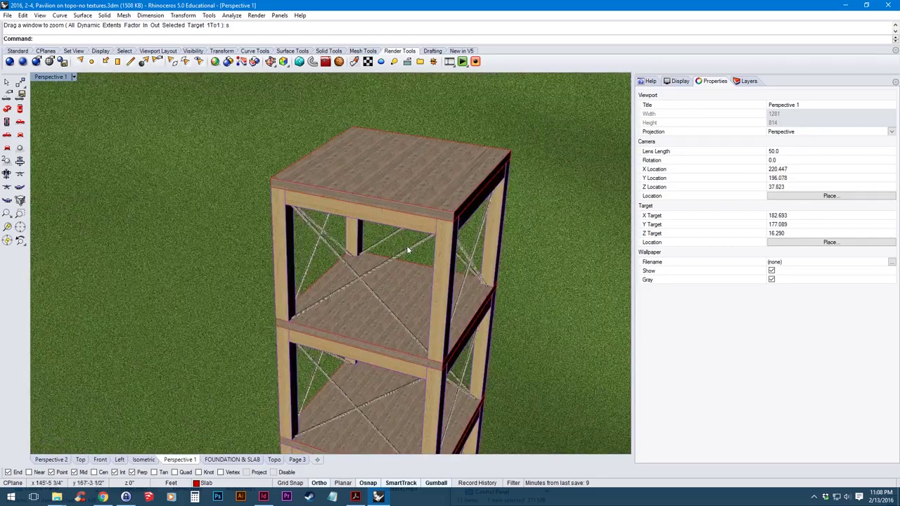
scroll(407, 245, up, 1)
shift+right_drag(407, 245, 356, 251)
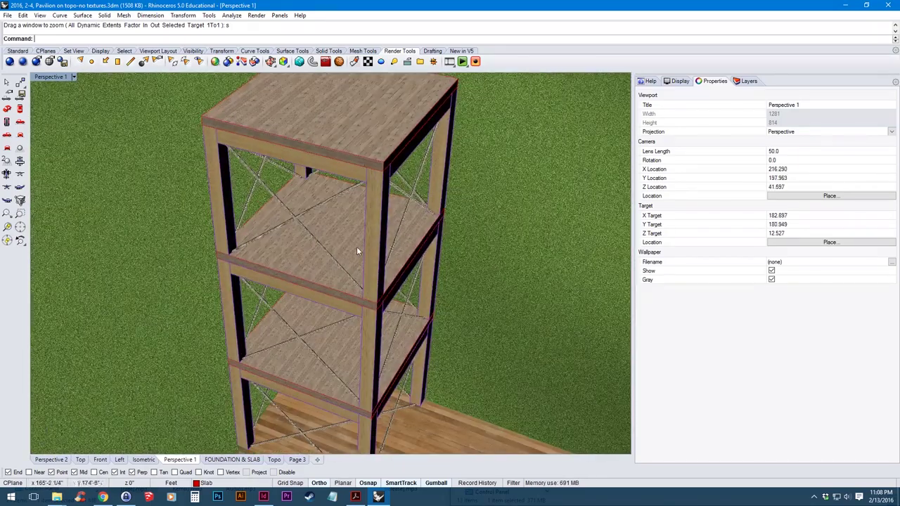
click(322, 266)
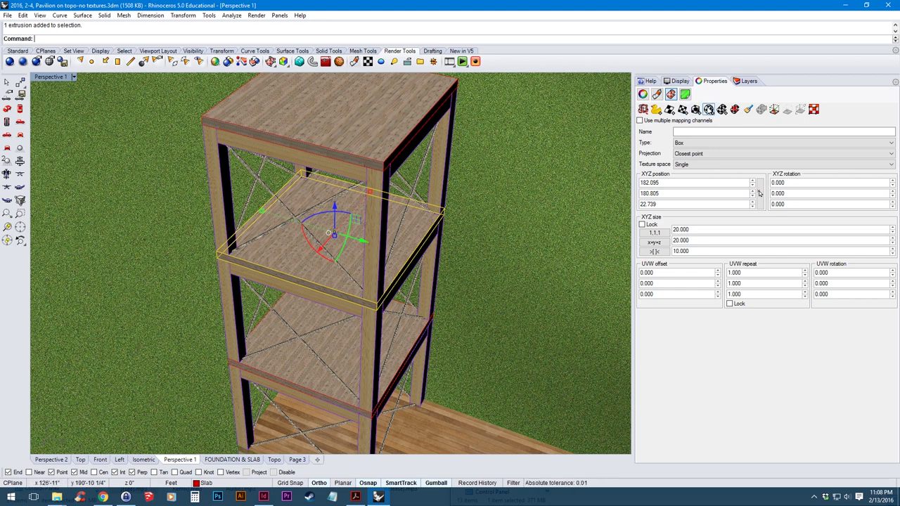
click(748, 109)
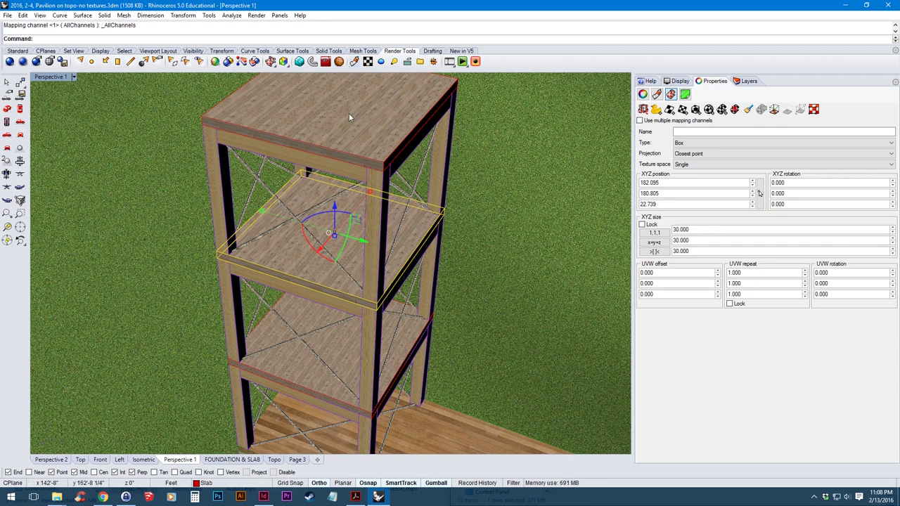
click(351, 346)
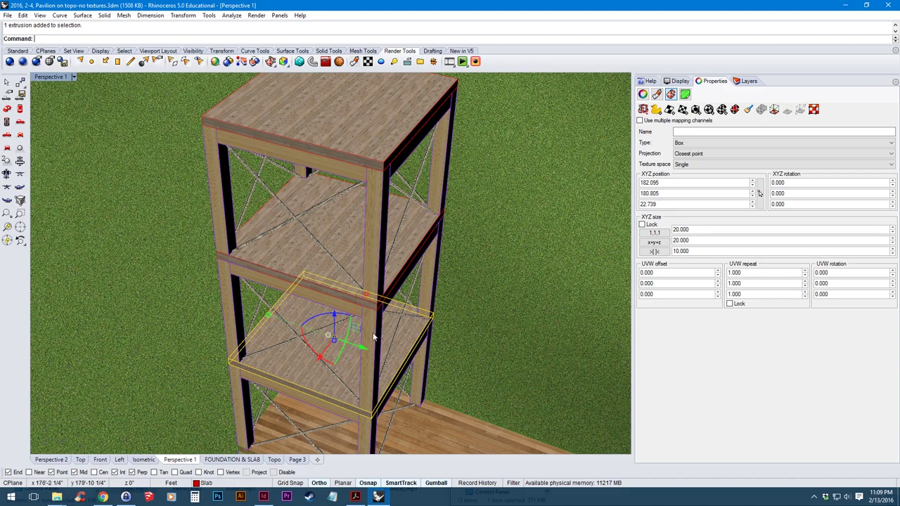
click(748, 109)
click(375, 150)
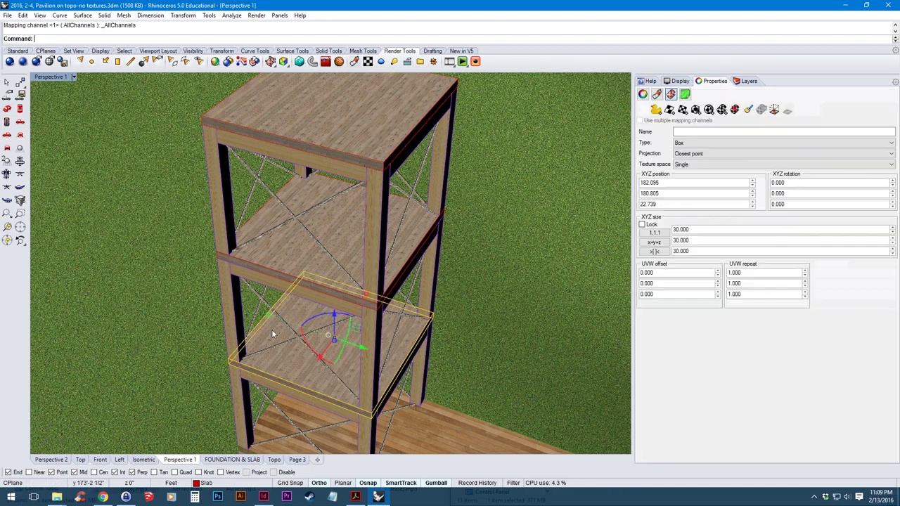
- Inspect the plank texture on the tower slabs and the stone texture on the pavilion's outer walls
right_drag(272, 329, 386, 322)
key(Escape)
scroll(337, 383, up, 5)
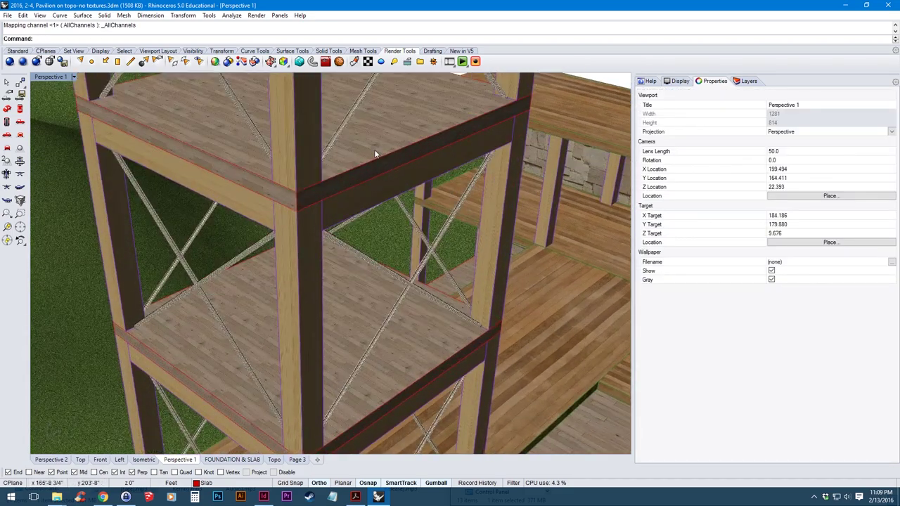
scroll(374, 316, down, 7)
shift+right_drag(498, 318, 219, 261)
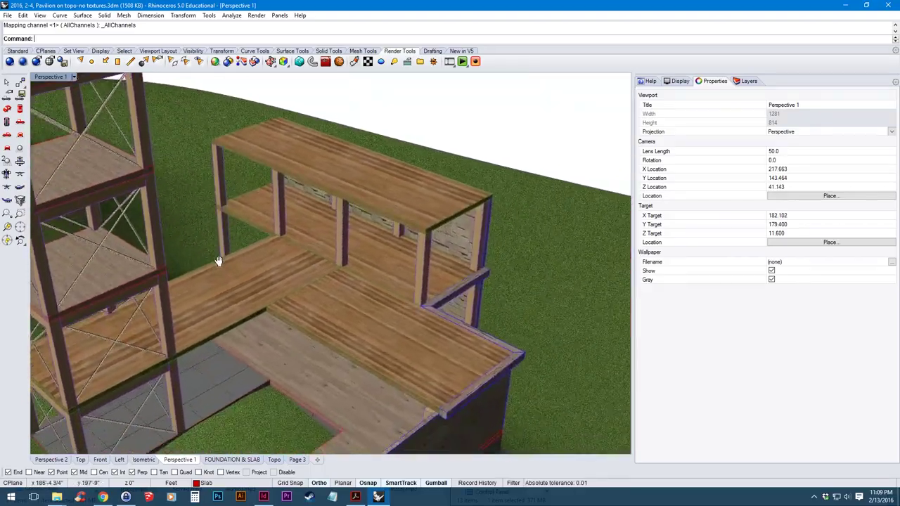
right_drag(271, 338, 329, 284)
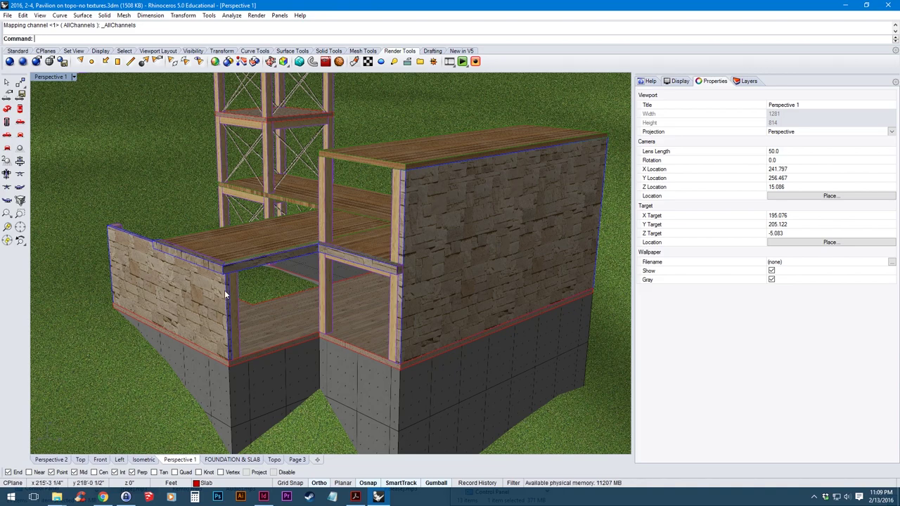
right_drag(224, 290, 232, 315)
- Set the low stone wall's box mapping size to 2.5 in X, 4 in Y and 8 in Z
click(173, 284)
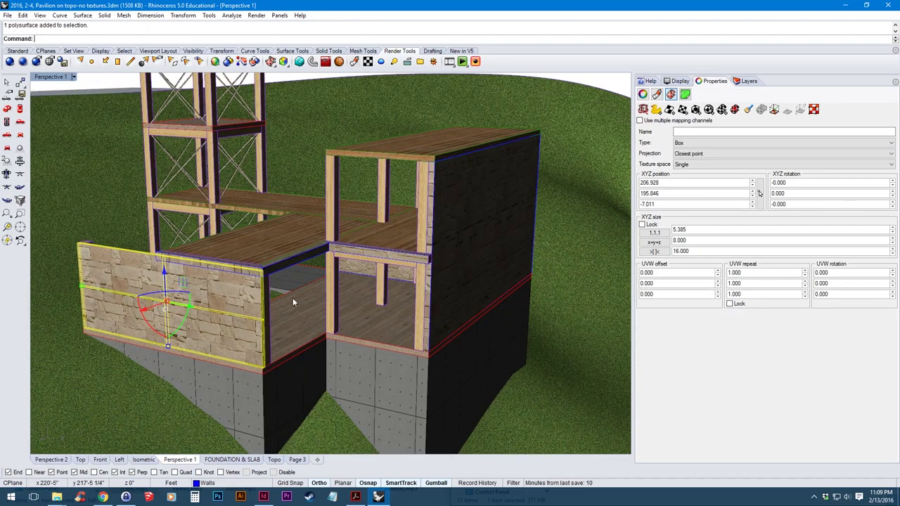
right_drag(292, 297, 258, 298)
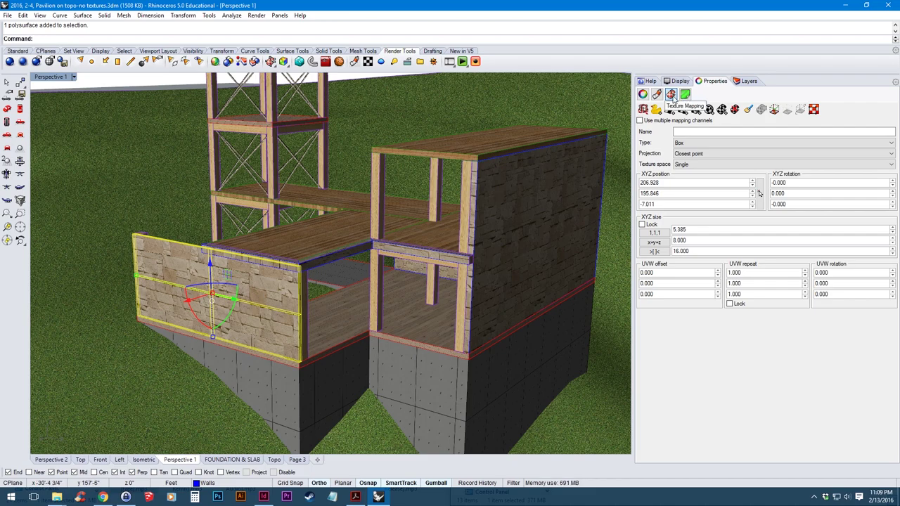
right_drag(503, 218, 485, 216)
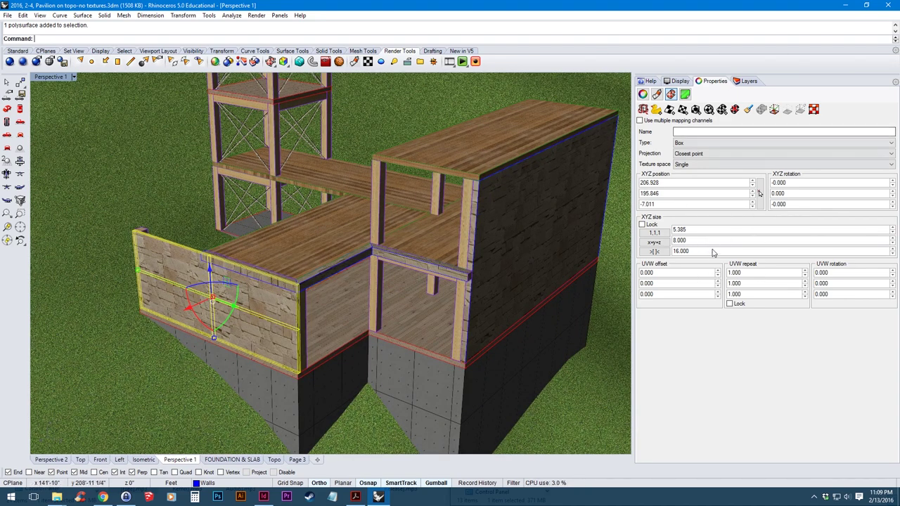
double_click(690, 230)
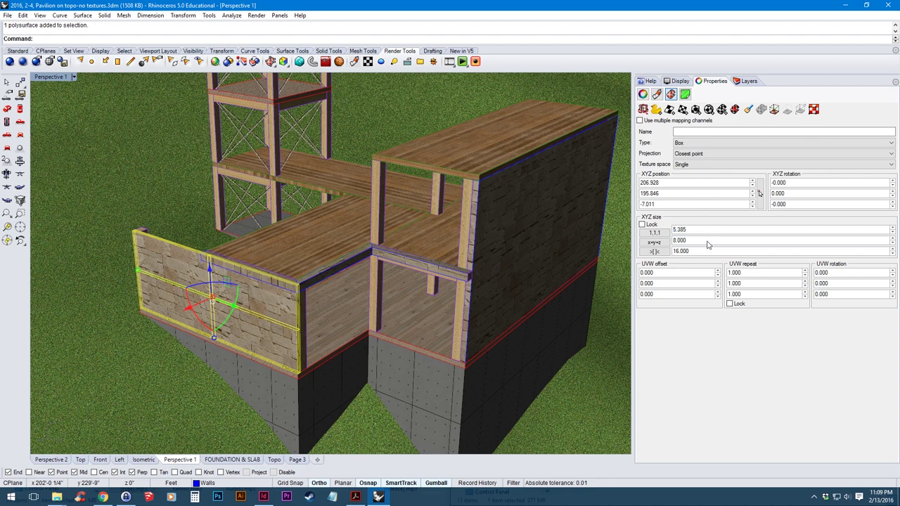
double_click(709, 241)
double_click(708, 252)
double_click(707, 230)
key(Tab)
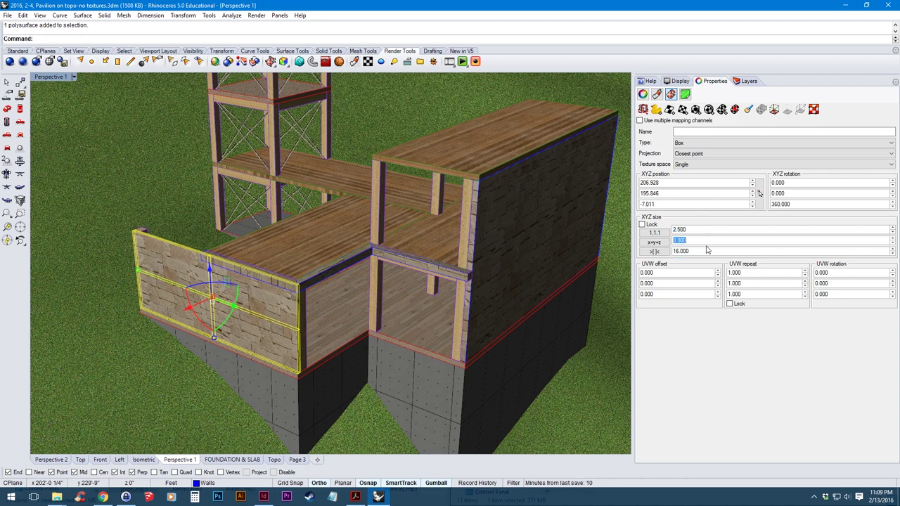
text(4)
key(Tab)
text(8)
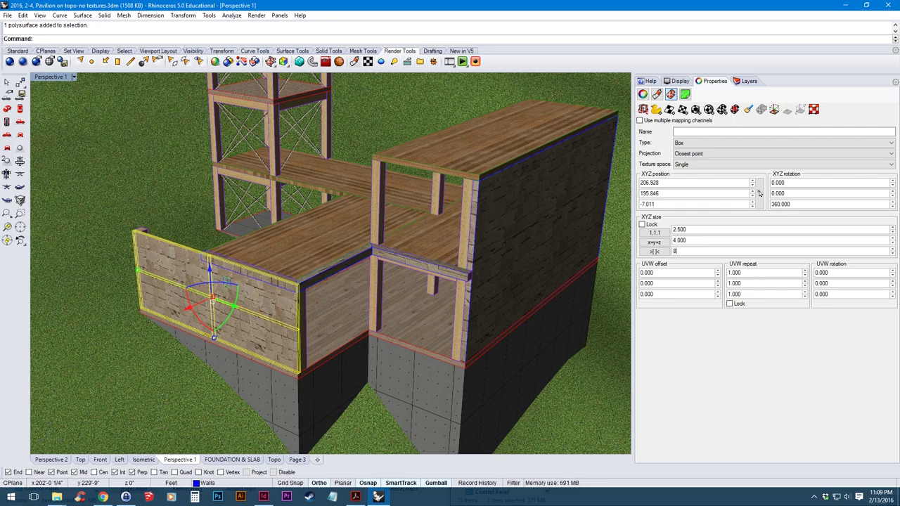
key(Tab)
right_drag(256, 308, 481, 317)
key(Escape)
scroll(258, 308, up, 3)
scroll(262, 294, down, 4)
scroll(288, 296, up, 4)
scroll(279, 298, down, 4)
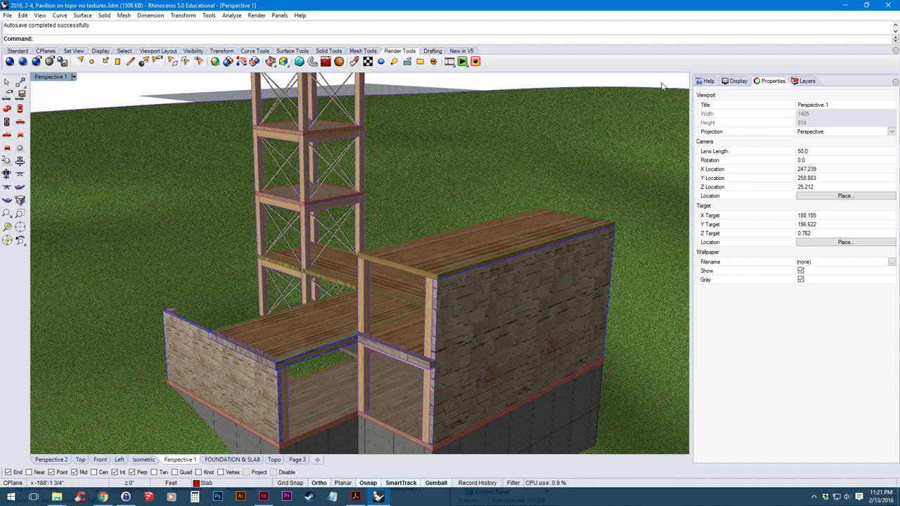
- Turn on shadows for the Rendered display mode in the perspective view
click(739, 82)
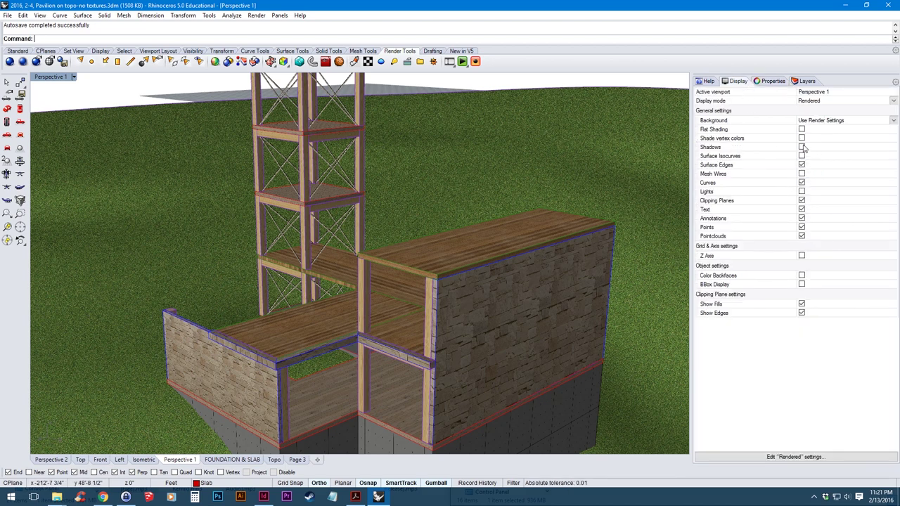
click(801, 147)
right_drag(393, 251, 340, 209)
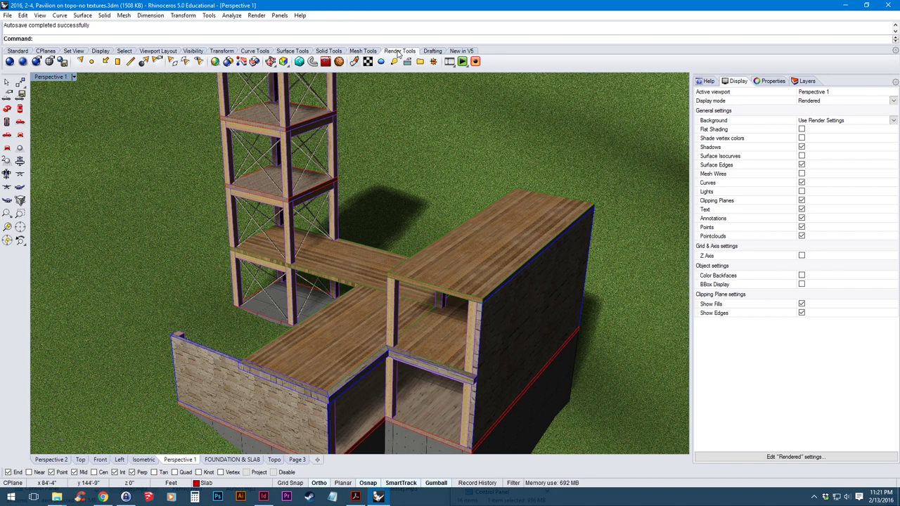
- Turn on the sun and the skylight for the rendered pavilion view
click(434, 62)
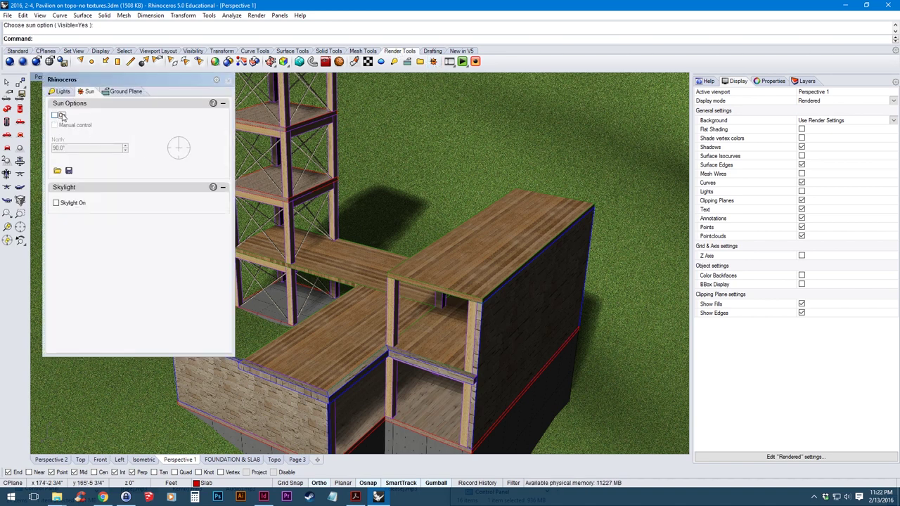
click(56, 116)
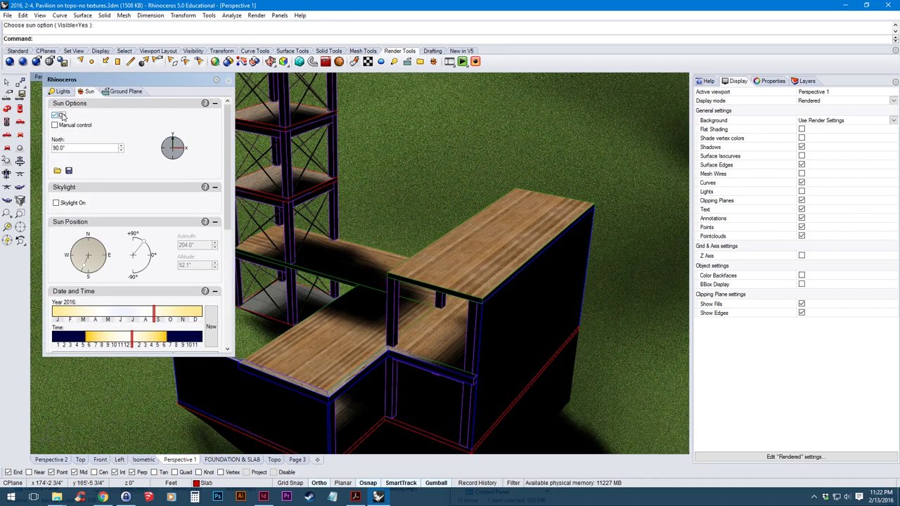
click(68, 205)
- Review the sun's city list and coordinates, and set its location to the current place
scroll(231, 218, down, 2)
drag(229, 218, 228, 314)
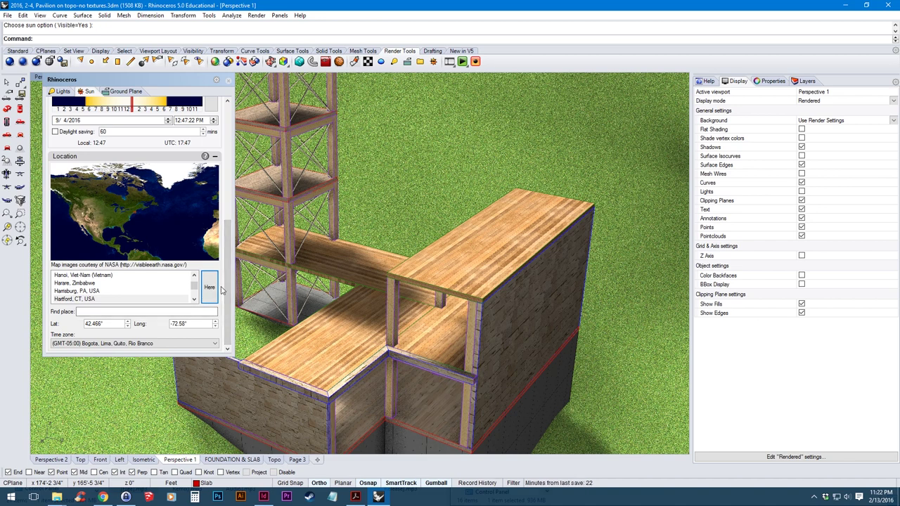
mouse_move(195, 287)
mouse_down()
mouse_move(196, 296)
mouse_move(194, 280)
mouse_up()
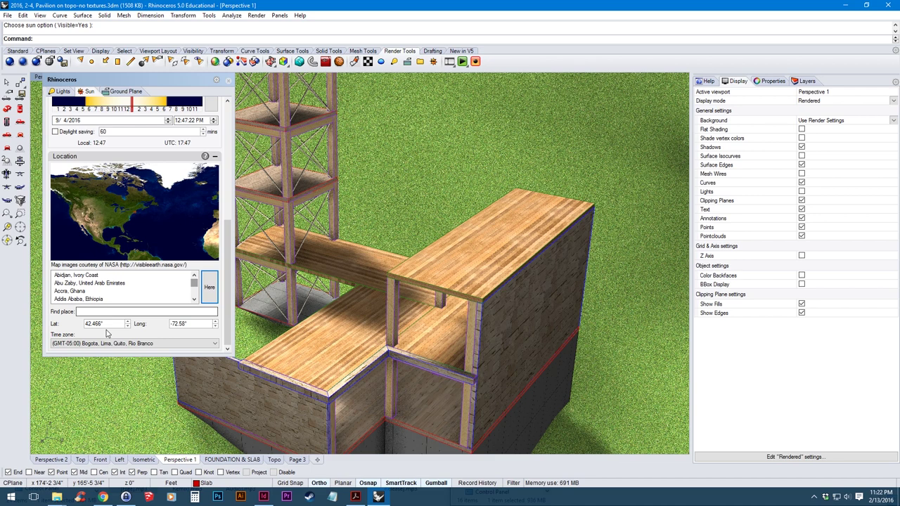
double_click(99, 323)
key(Tab)
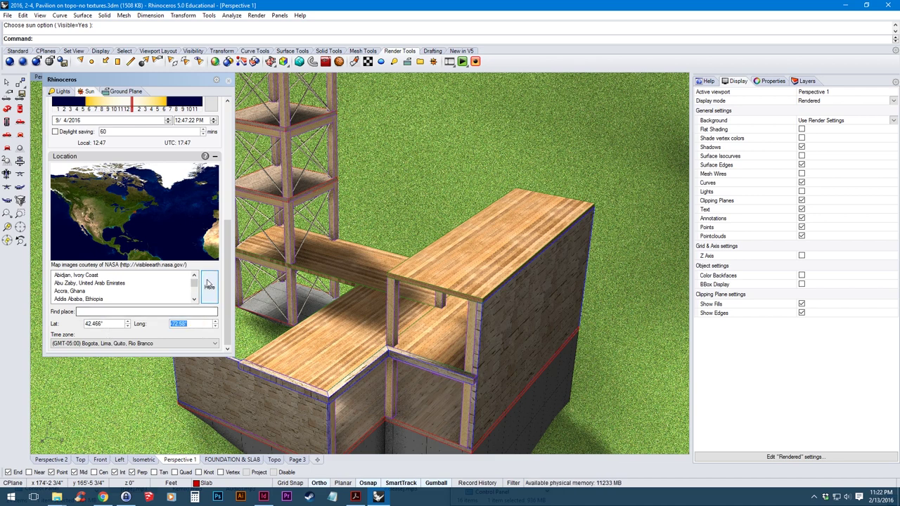
click(208, 283)
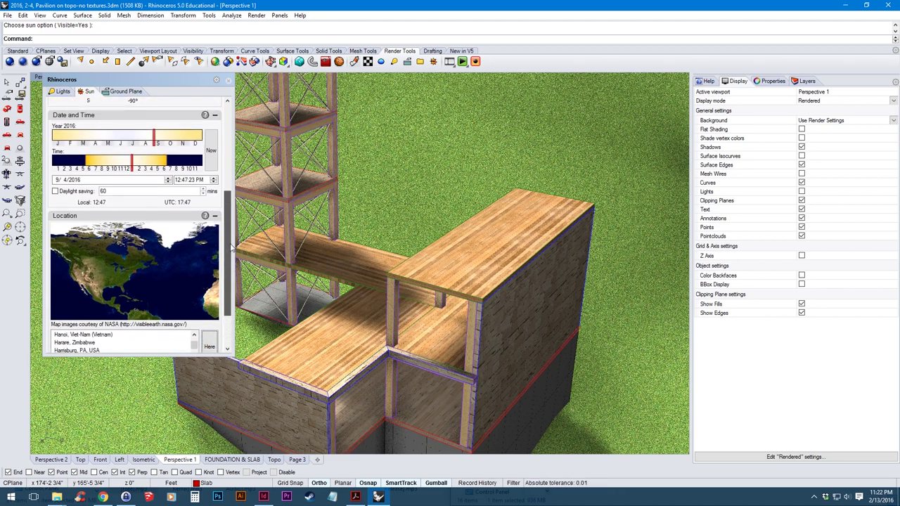
- Try the sun at the current date and time, and around 12:20 PM in late June
scroll(140, 221, up, 5)
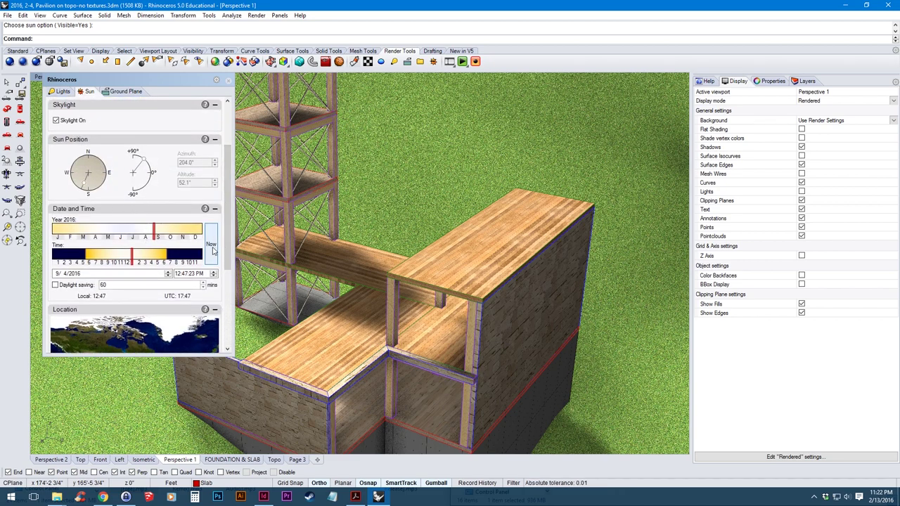
click(212, 247)
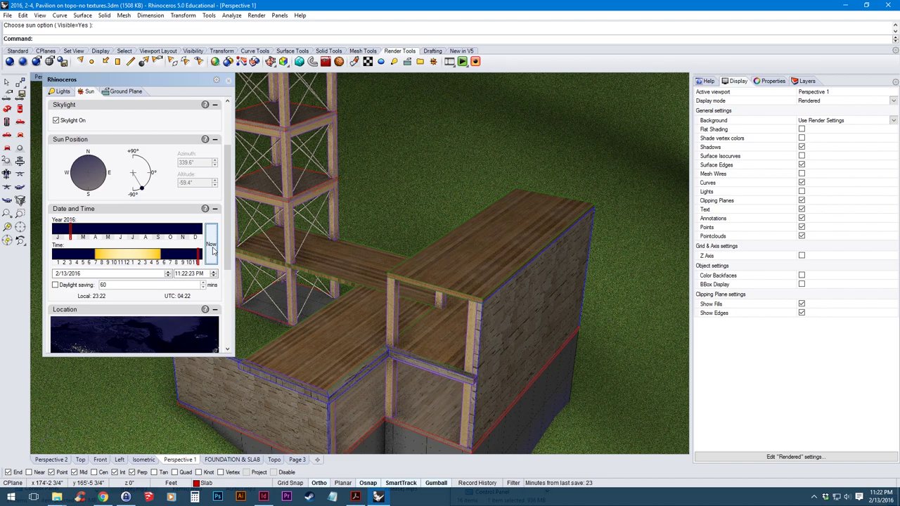
mouse_move(188, 256)
mouse_down()
mouse_move(129, 254)
mouse_move(106, 231)
mouse_move(125, 230)
mouse_move(150, 255)
mouse_move(95, 261)
mouse_move(140, 261)
mouse_move(130, 261)
mouse_up()
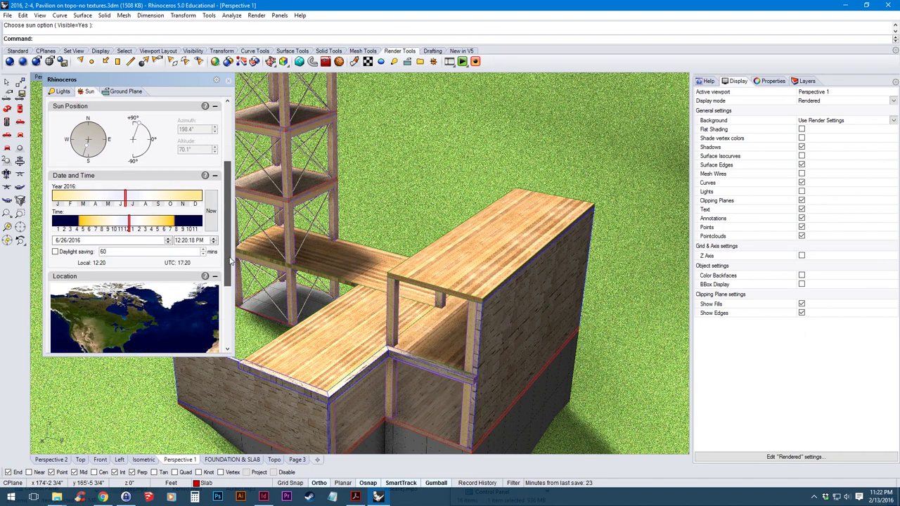
scroll(232, 258, down, 1)
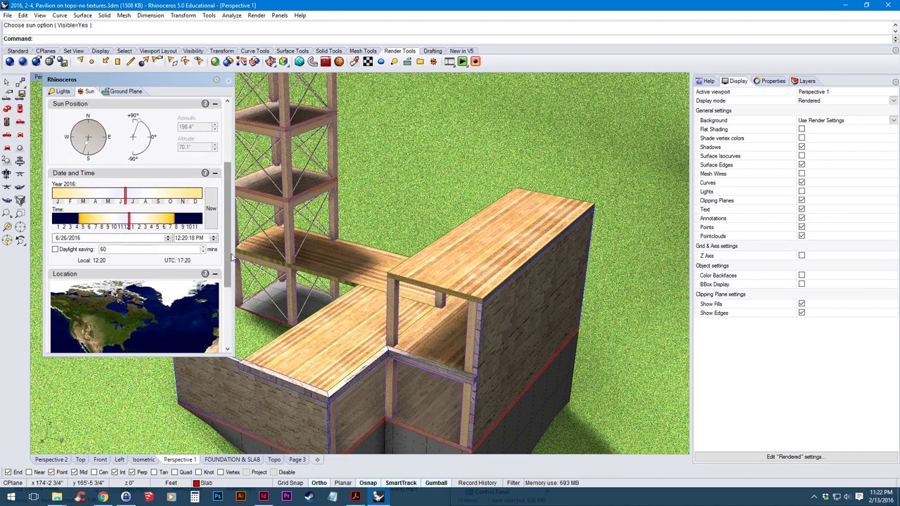
mouse_move(121, 195)
mouse_down()
mouse_move(113, 196)
mouse_move(120, 195)
mouse_up()
scroll(226, 254, up, 3)
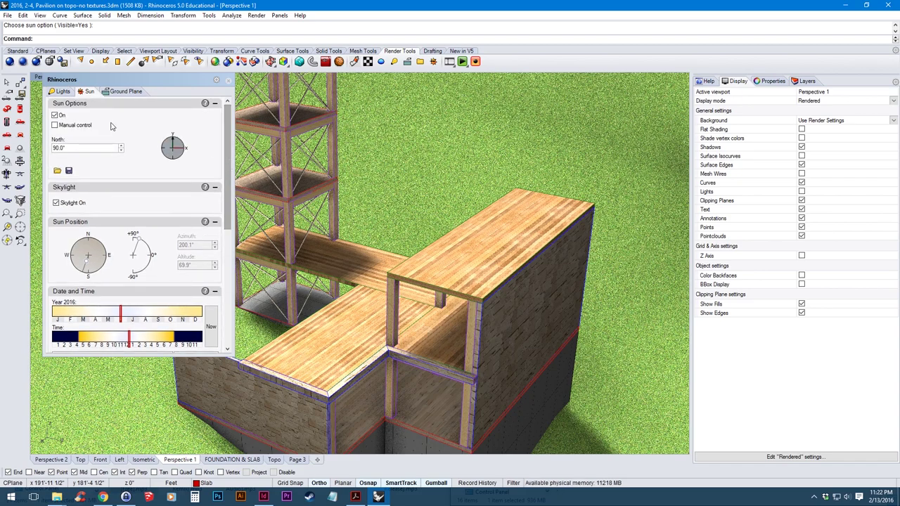
- Try manual control of the sun's position, and return to control by date and time
click(55, 126)
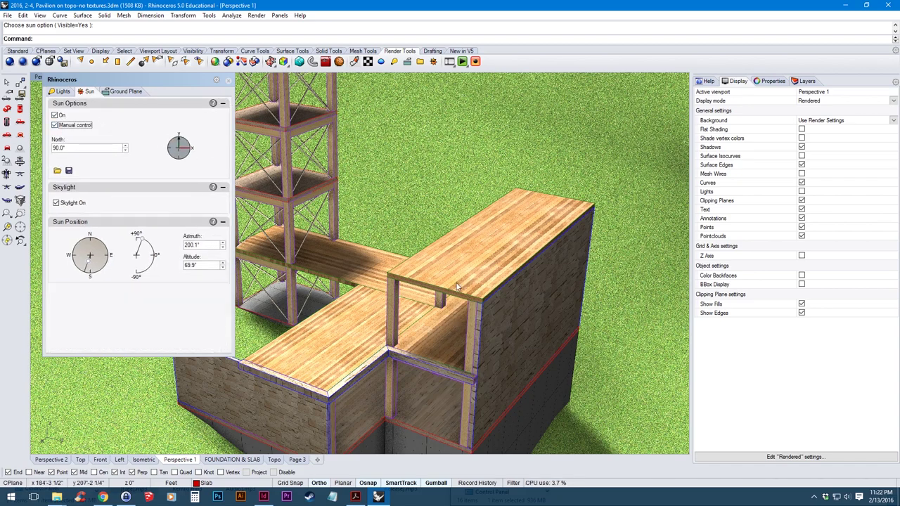
scroll(432, 296, down, 3)
mouse_move(90, 265)
mouse_down()
mouse_move(154, 247)
mouse_move(88, 255)
mouse_up()
click(55, 125)
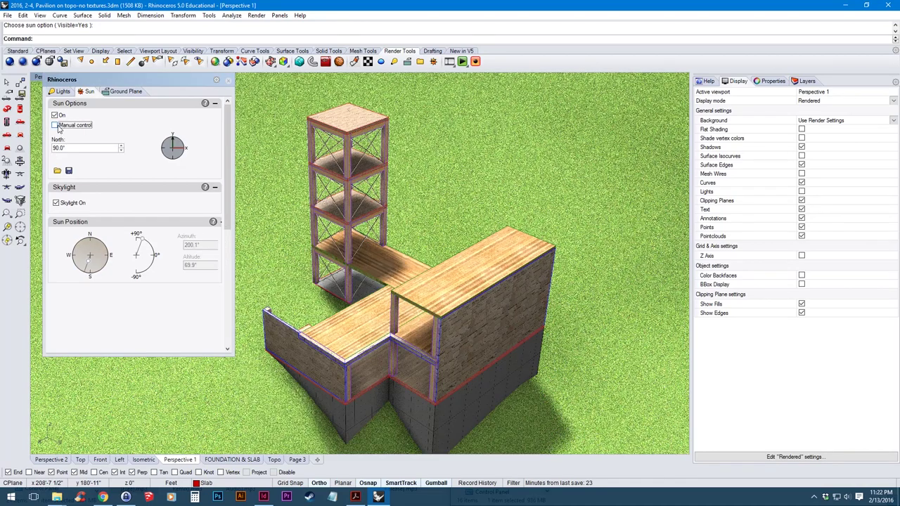
- Set the sun to about 9:19 AM on 5/8/2016 and close the sun settings
scroll(199, 240, down, 2)
mouse_move(120, 253)
mouse_down()
mouse_move(105, 253)
mouse_move(118, 280)
mouse_move(111, 280)
mouse_up()
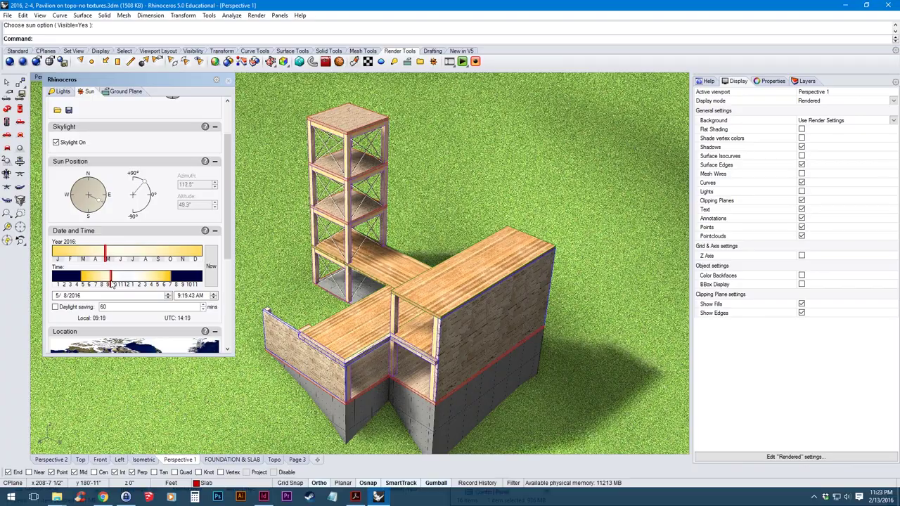
click(228, 81)
- Set the perspective camera's Z location to 6 and its target's Z to 6
right_drag(394, 281, 420, 328)
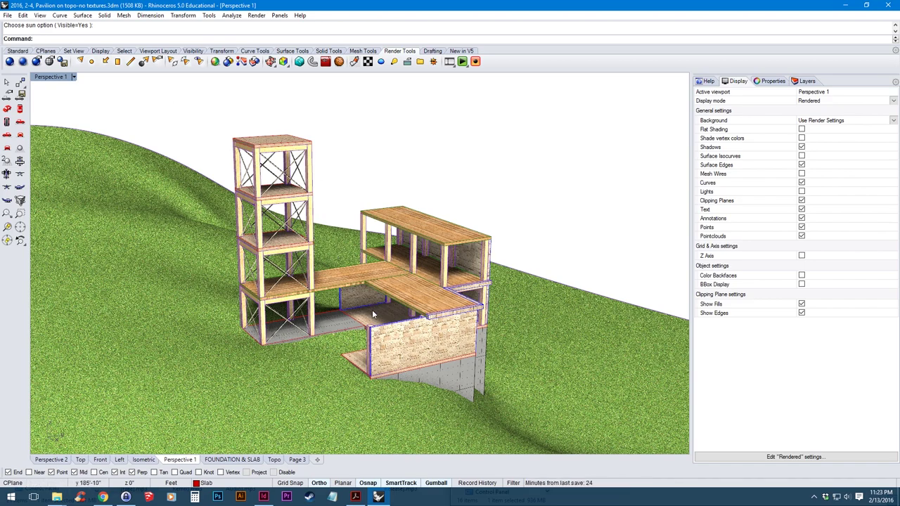
right_drag(373, 311, 395, 324)
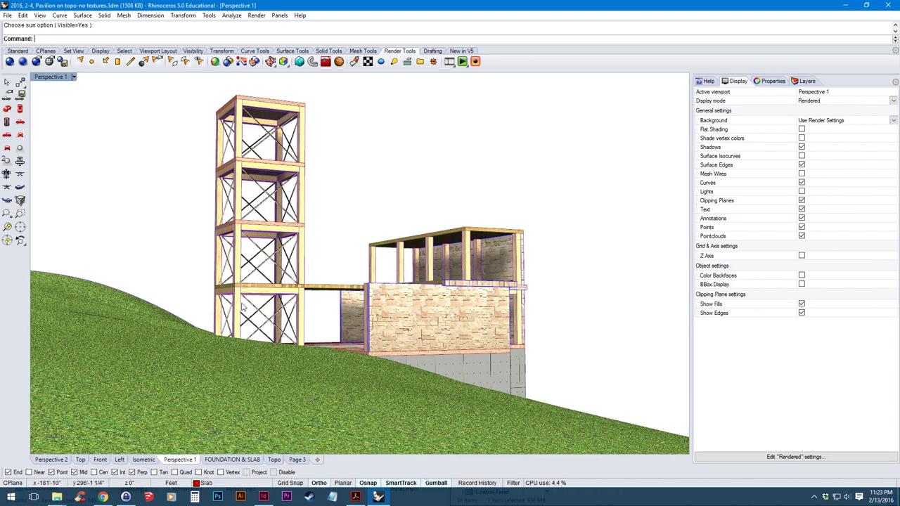
right_drag(393, 308, 394, 312)
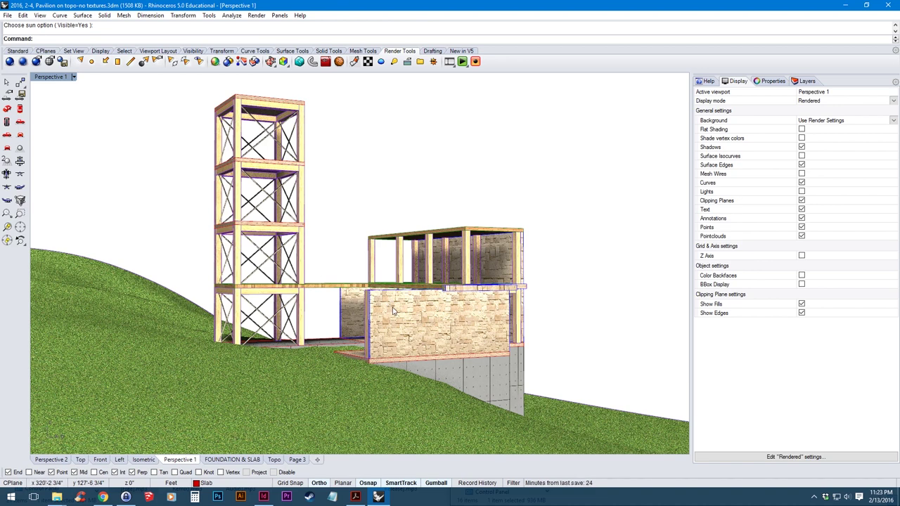
click(771, 81)
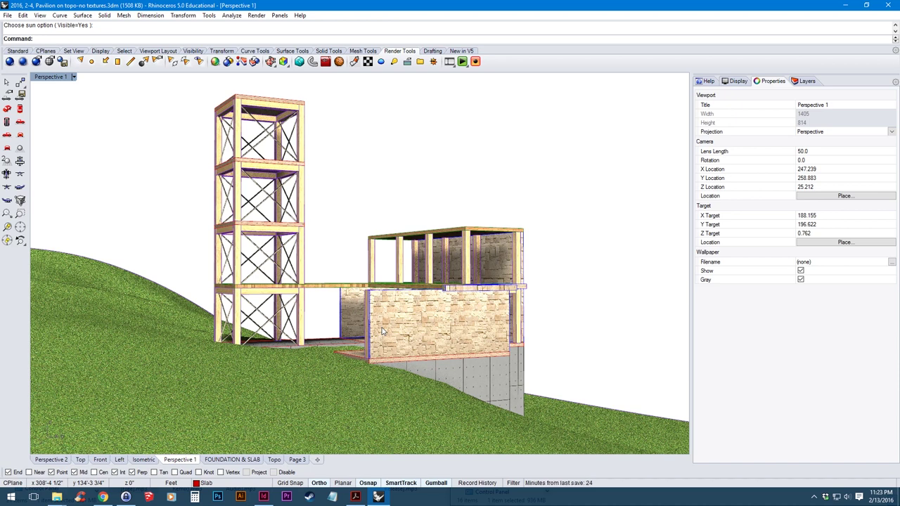
click(816, 178)
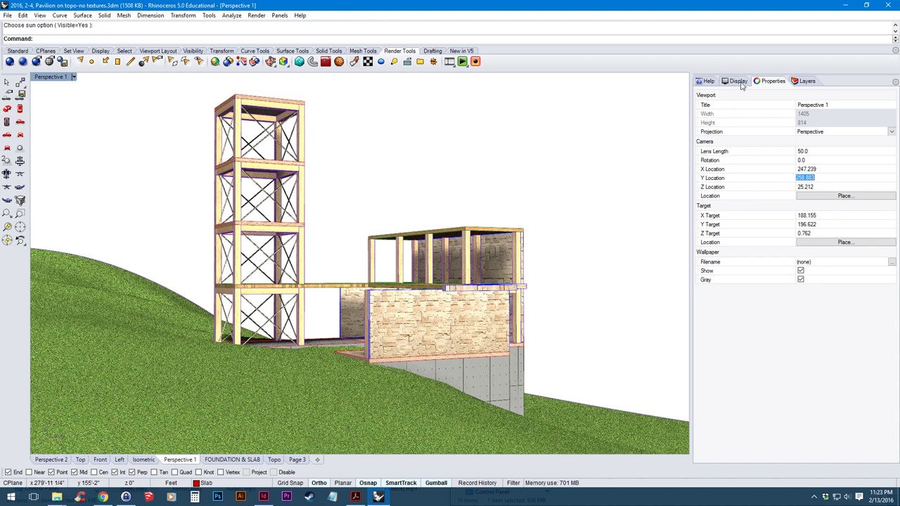
click(827, 189)
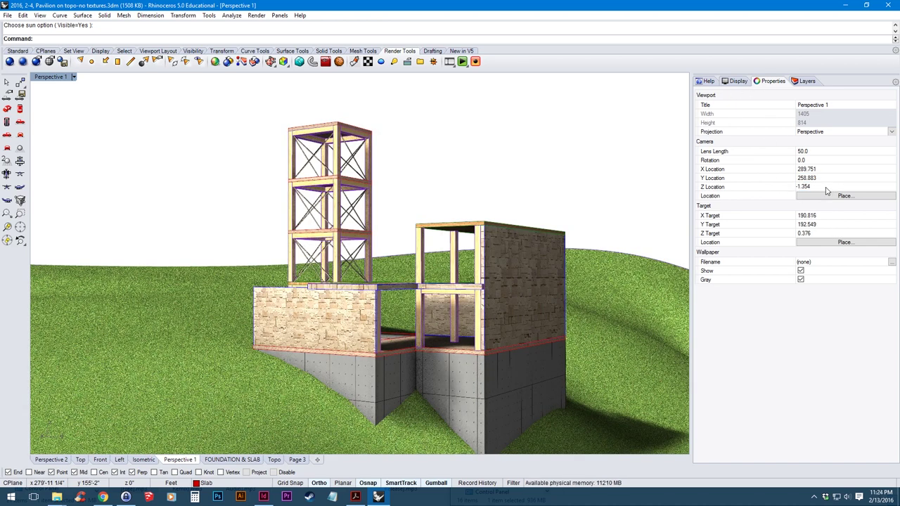
drag(826, 188, 728, 194)
text(6)
key(Tab)
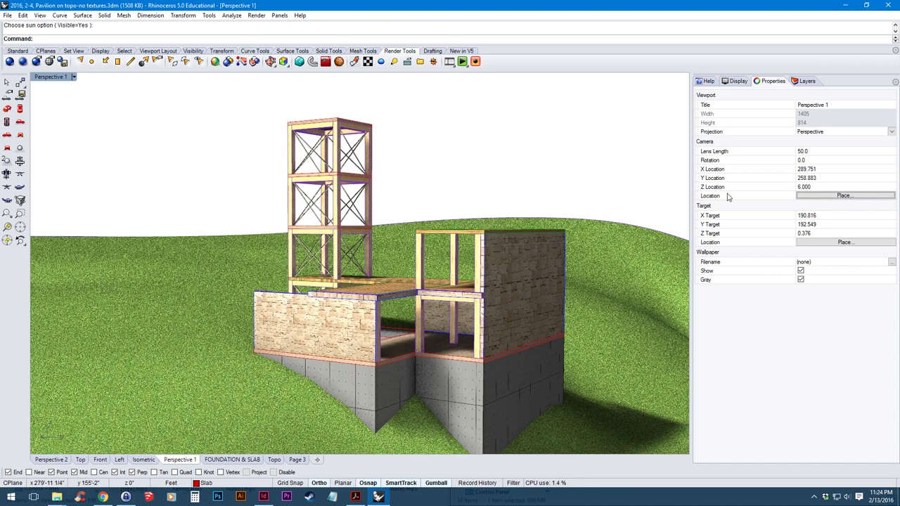
click(837, 236)
text(65)
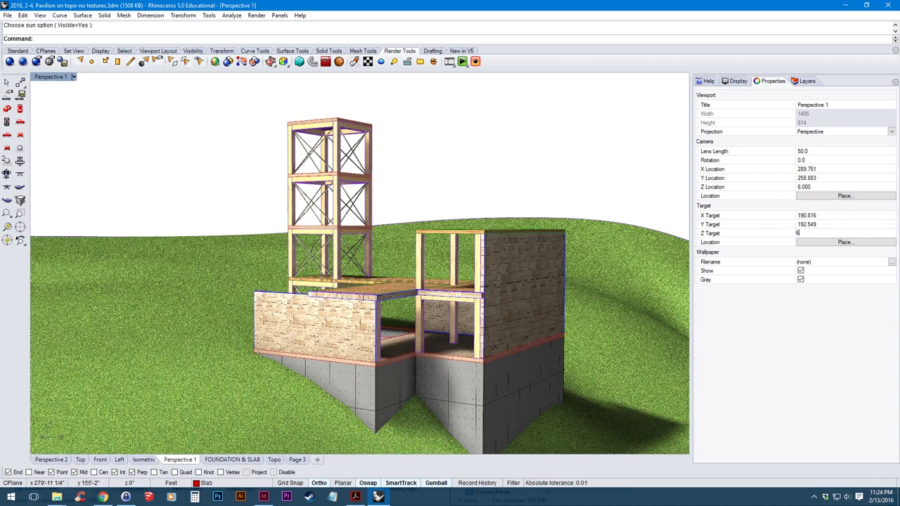
key(Tab)
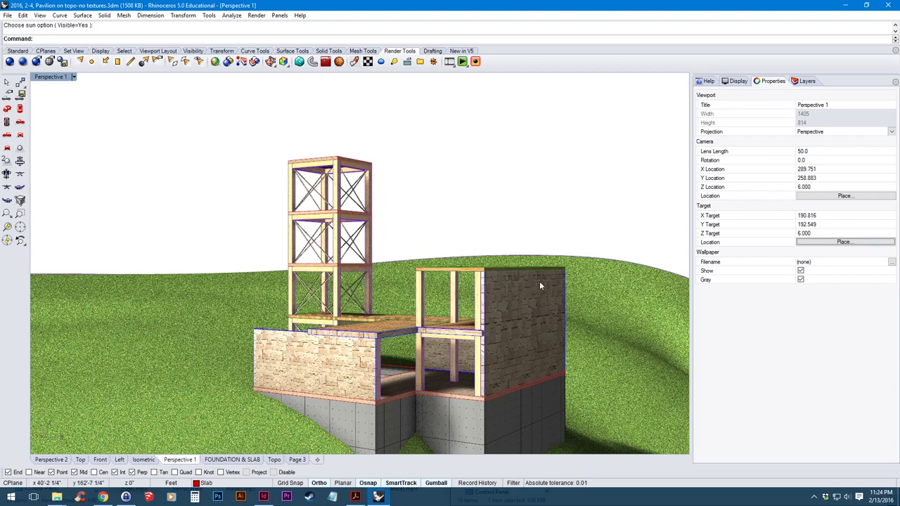
- Set the perspective camera's lens length to 35 for a low view of the tower and stone wall
right_drag(261, 386, 415, 380)
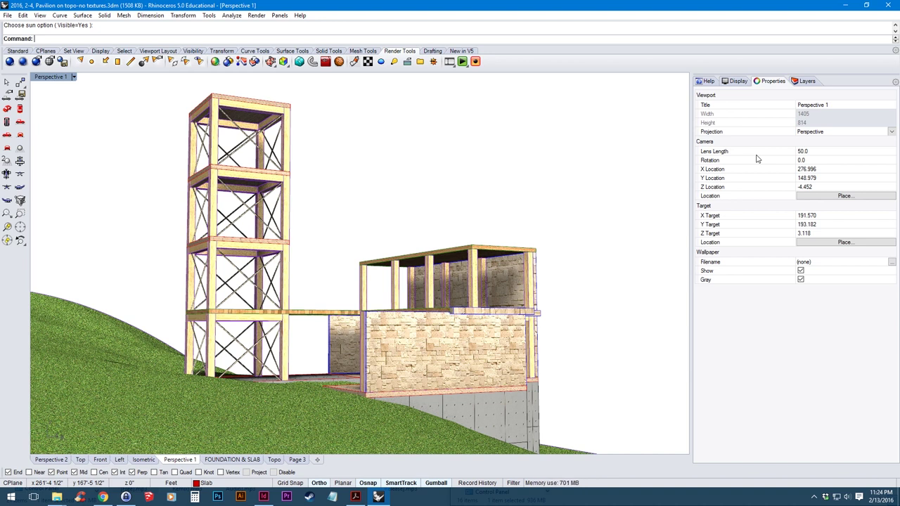
click(822, 152)
text(35)
key(Return)
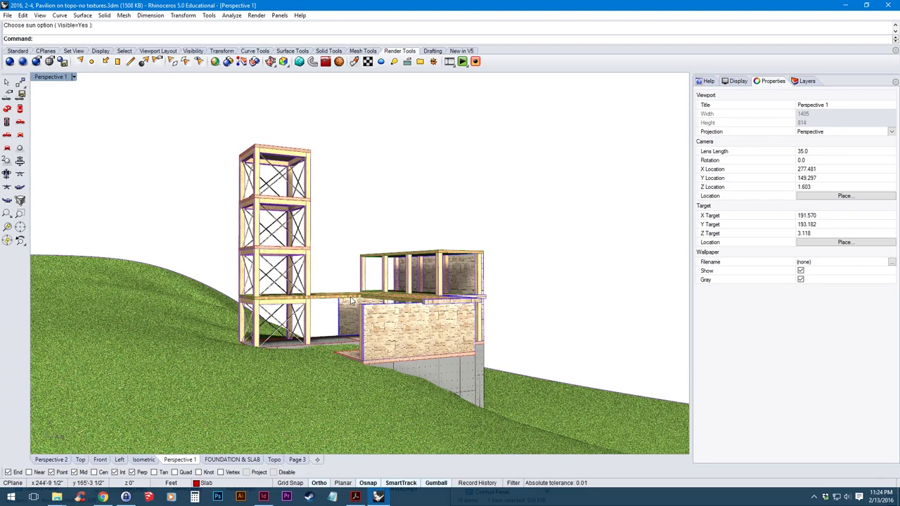
- Frame the tower and pavilion from near ground level and save it as the named view Perspective-Ground
scroll(369, 296, up, 3)
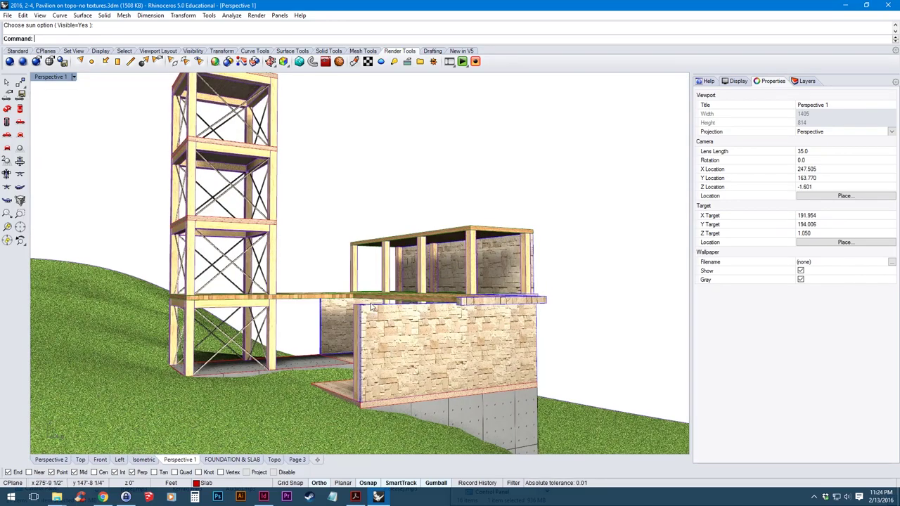
shift+right_drag(372, 306, 422, 314)
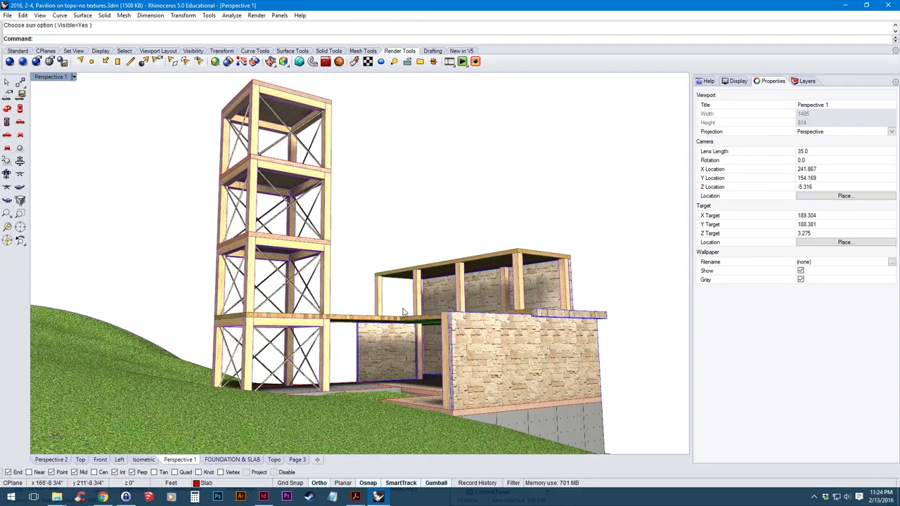
shift+right_drag(417, 313, 418, 320)
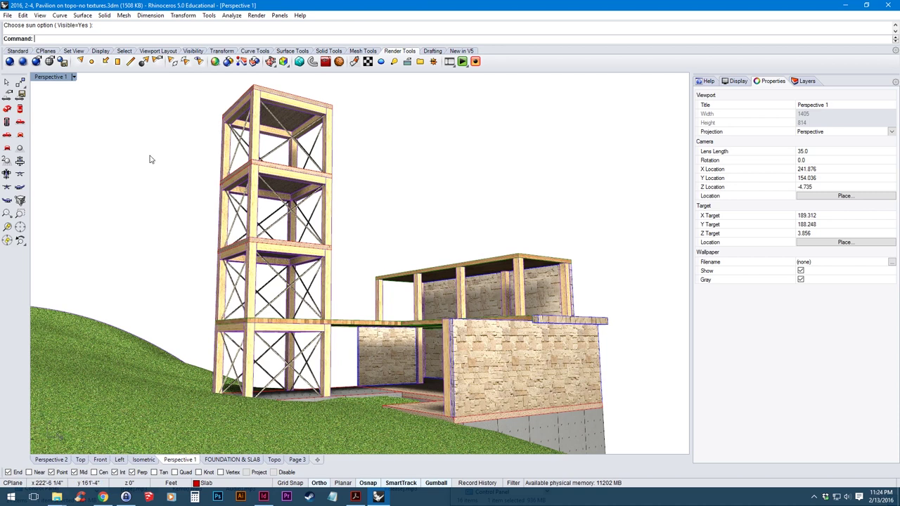
click(52, 78)
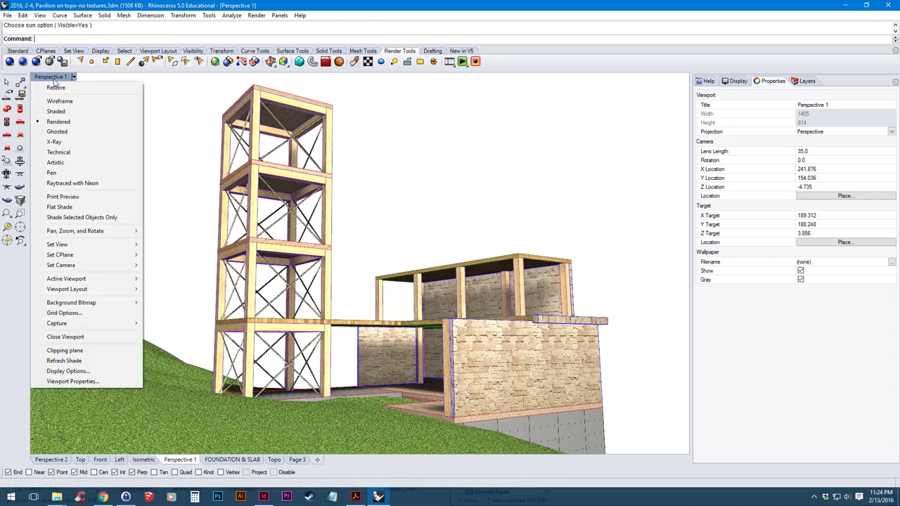
mouse_move(113, 248)
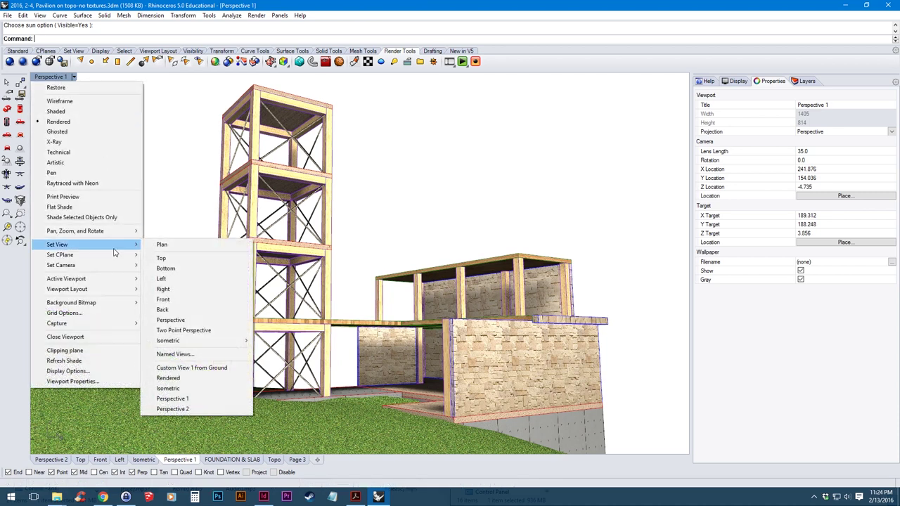
click(237, 361)
click(180, 211)
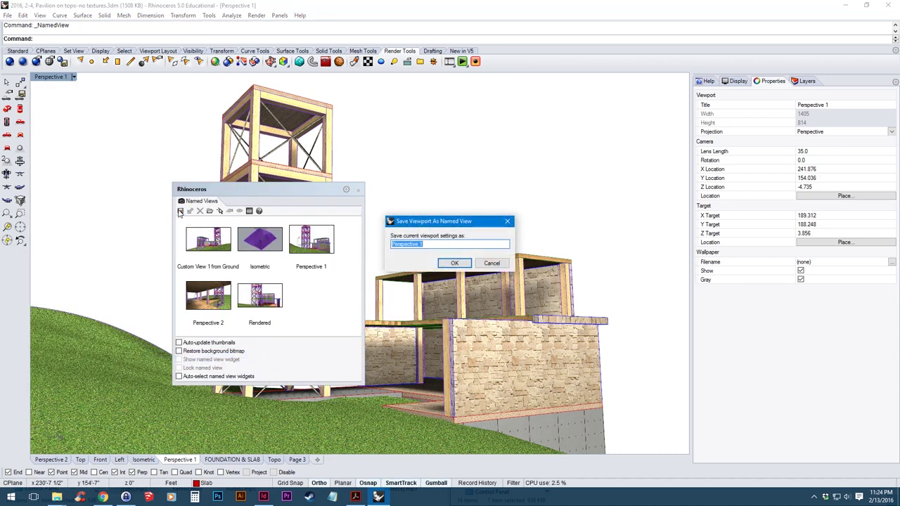
key(End)
key(BackSpace)
key(BackSpace)
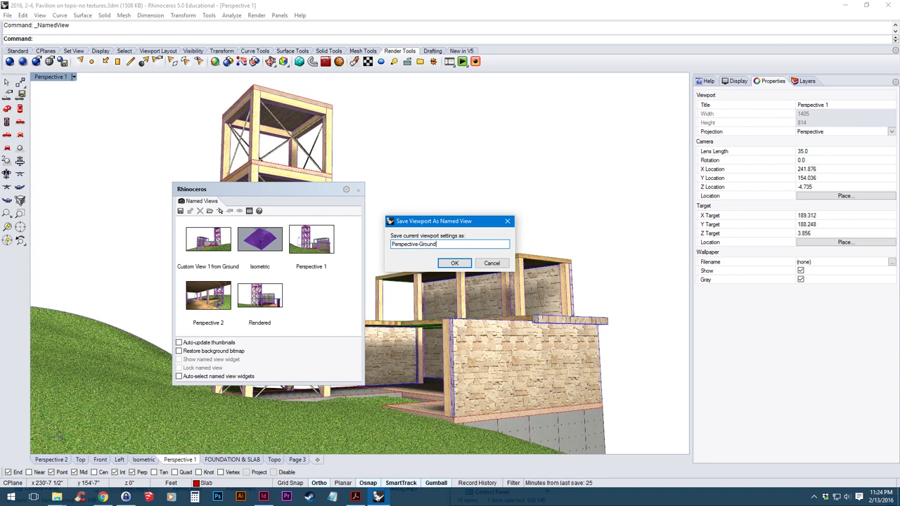
click(454, 264)
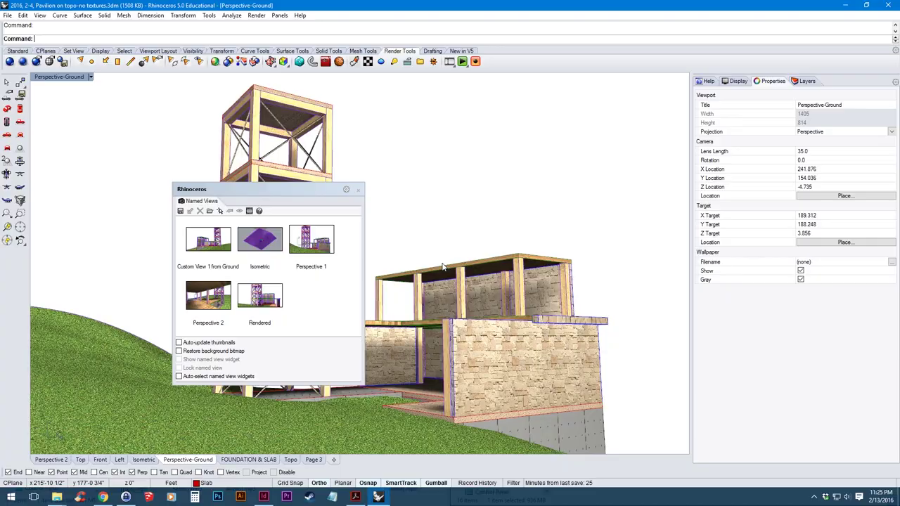
click(359, 190)
- Close the named views list and restore the saved Perspective-Ground view after orbiting around the tower
right_drag(358, 196, 326, 346)
click(48, 77)
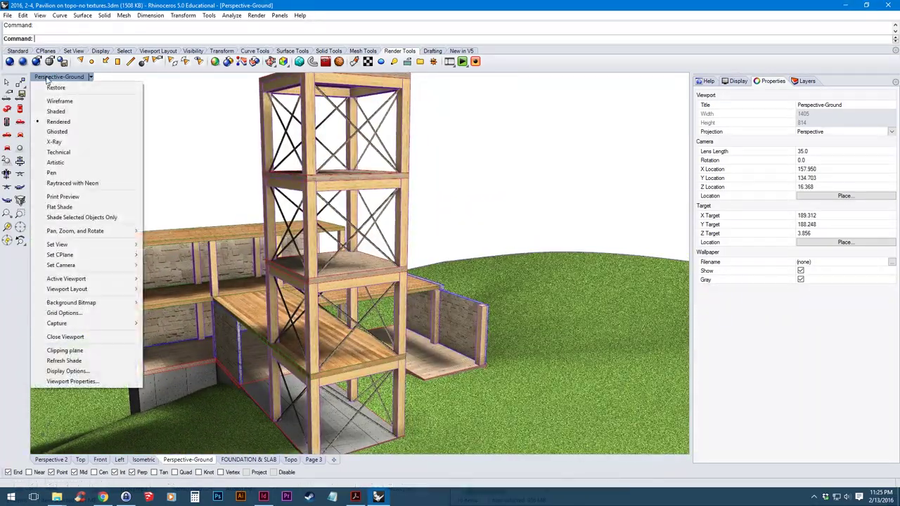
mouse_move(117, 251)
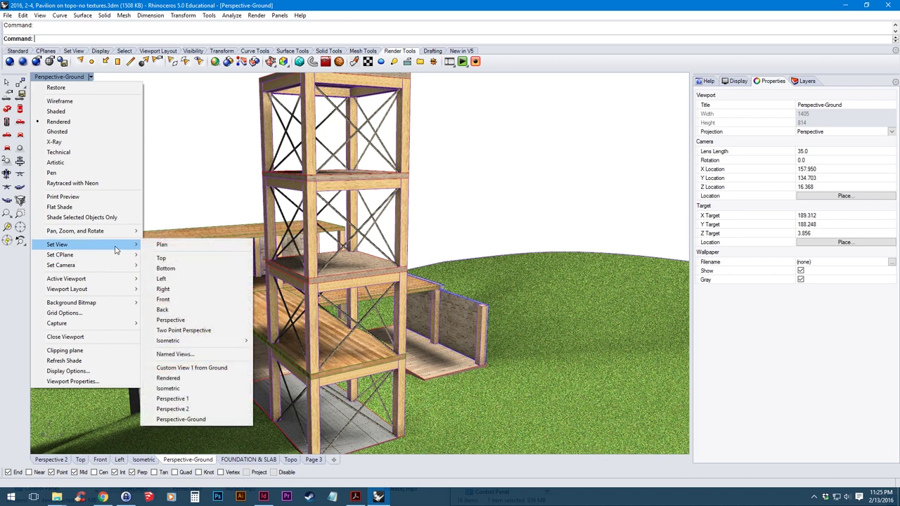
click(205, 419)
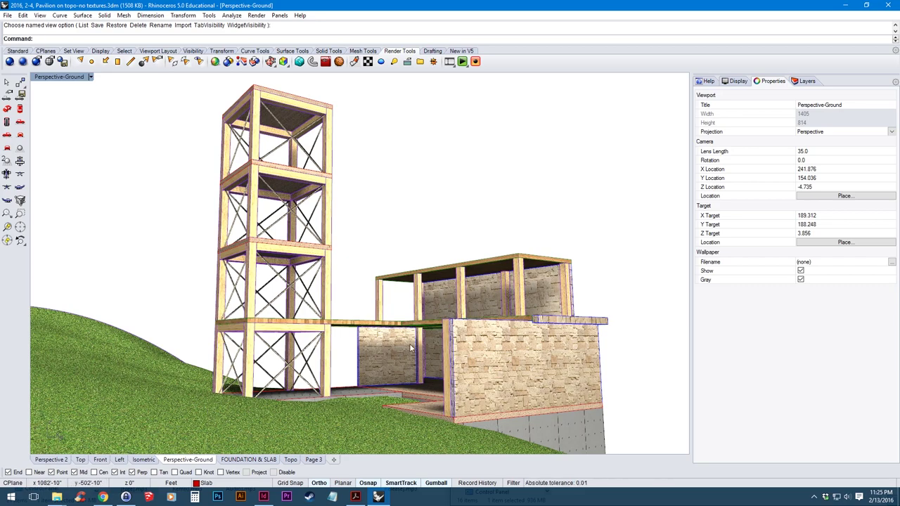
- Set the perspective camera's lens length to 18 for a wide-angle view from the opposite side of the pavilion
right_drag(126, 363, 302, 365)
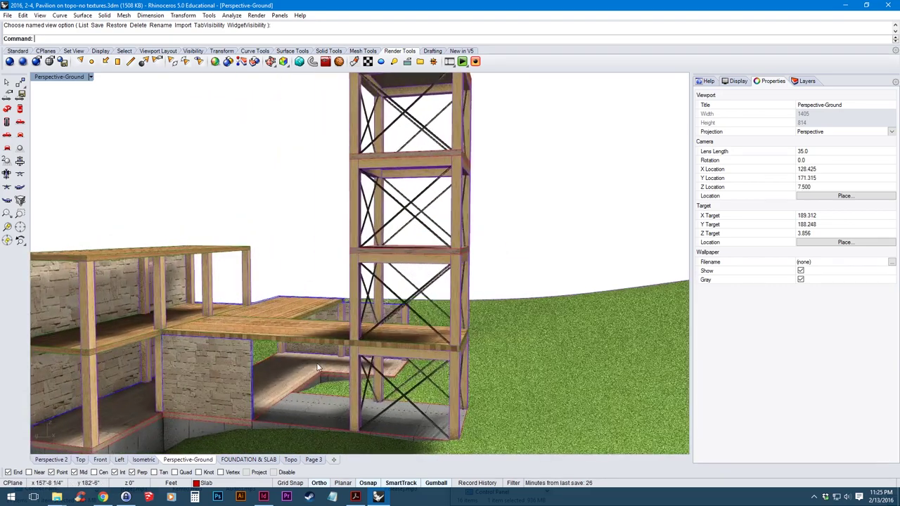
click(813, 154)
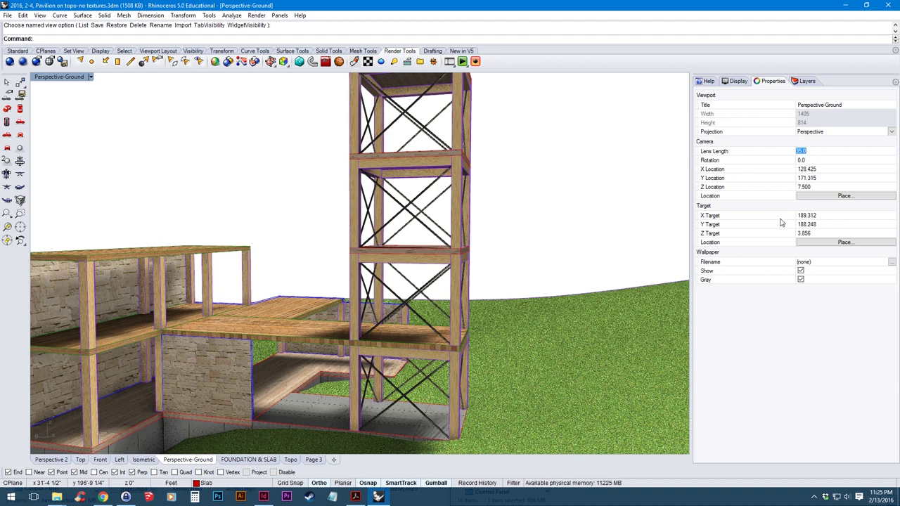
text(18)
key(Return)
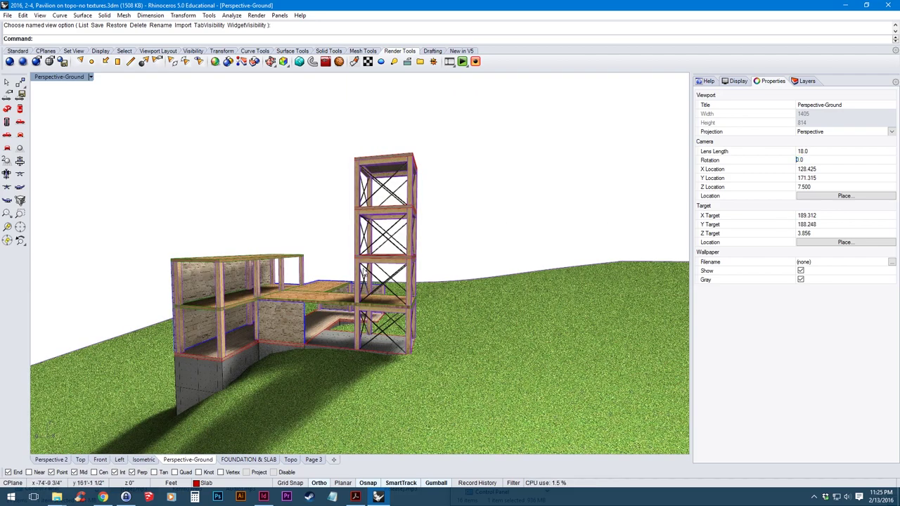
- Frame an interior perspective from the pavilion's upper wood deck, under the roof, looking past the columns to the tower
right_drag(233, 367, 256, 356)
scroll(263, 279, up, 3)
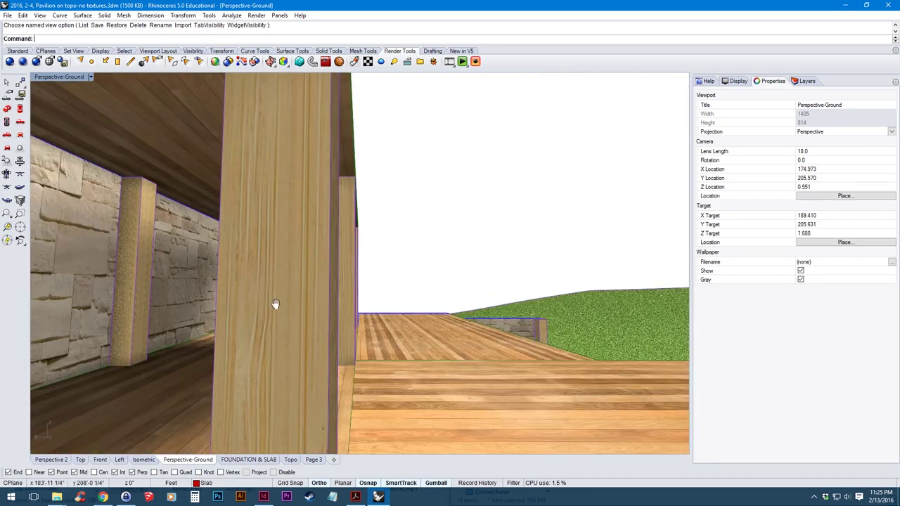
right_drag(275, 304, 405, 317)
scroll(417, 315, down, 2)
scroll(418, 315, up, 2)
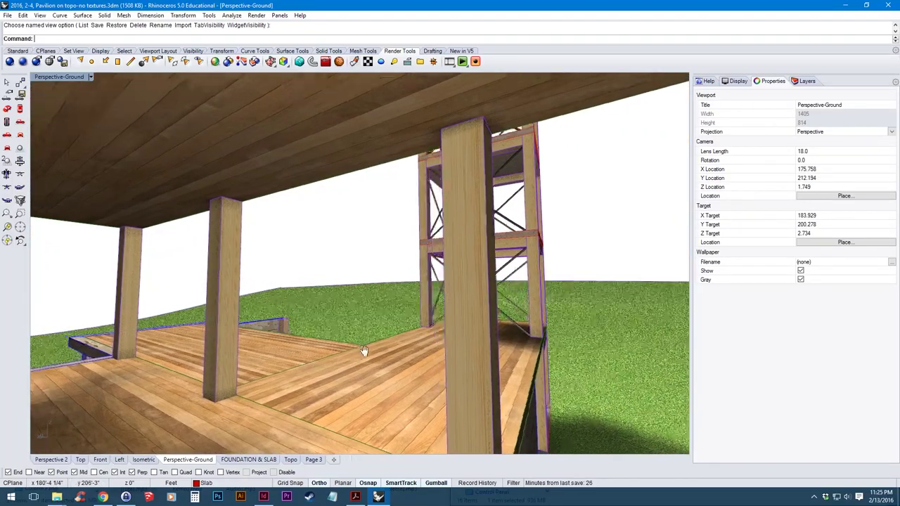
shift+right_drag(364, 351, 429, 353)
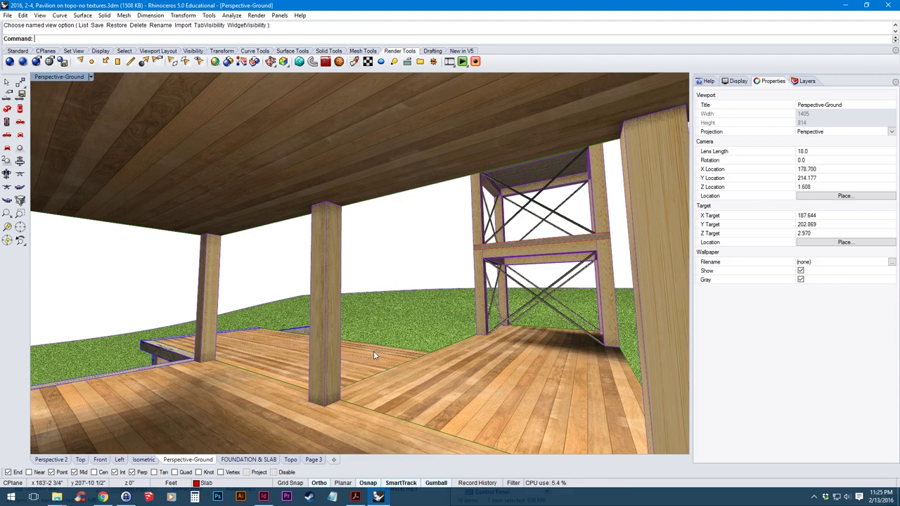
right_drag(373, 351, 376, 355)
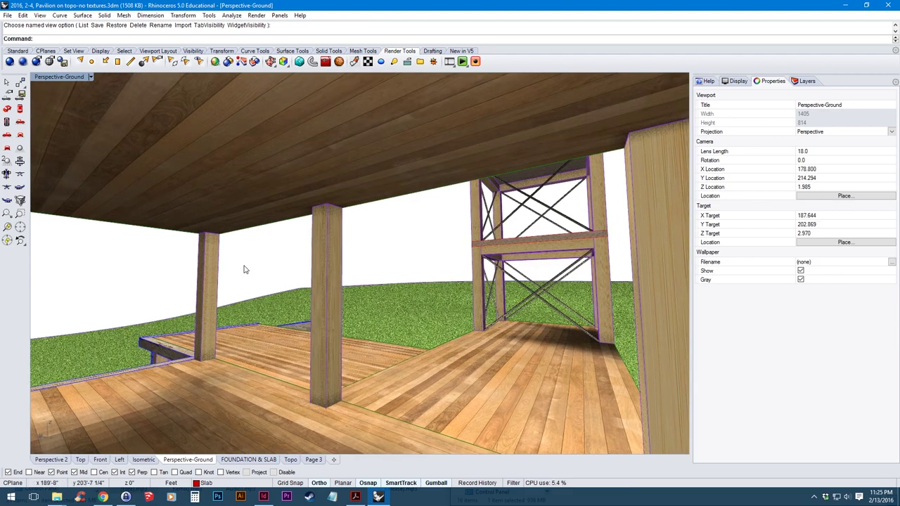
- Save the current view as the named view Perspective-Second Floor and close the named views list
click(47, 79)
mouse_move(134, 245)
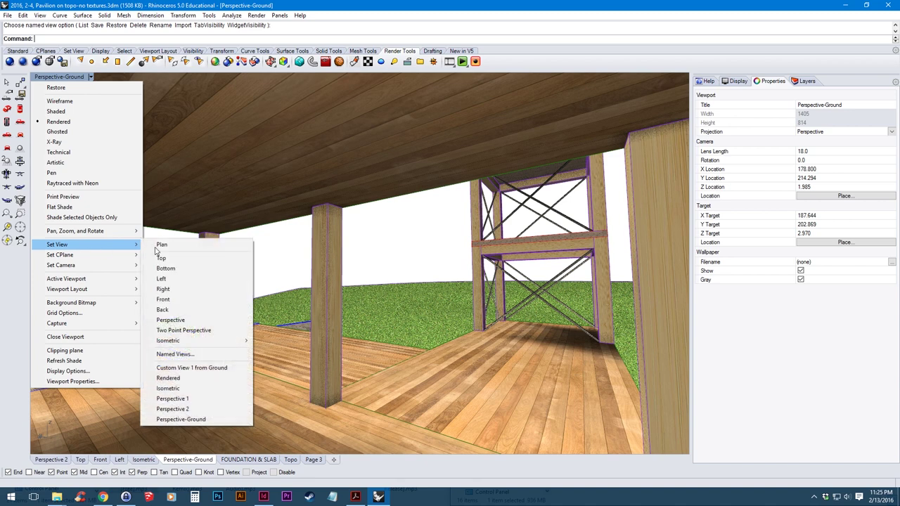
click(233, 354)
click(180, 212)
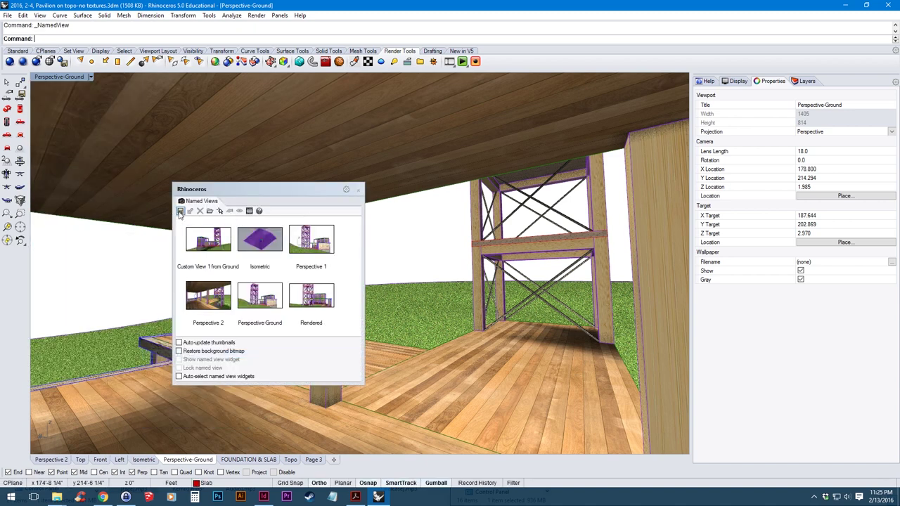
key(End)
key(BackSpace)
key(BackSpace)
key(BackSpace)
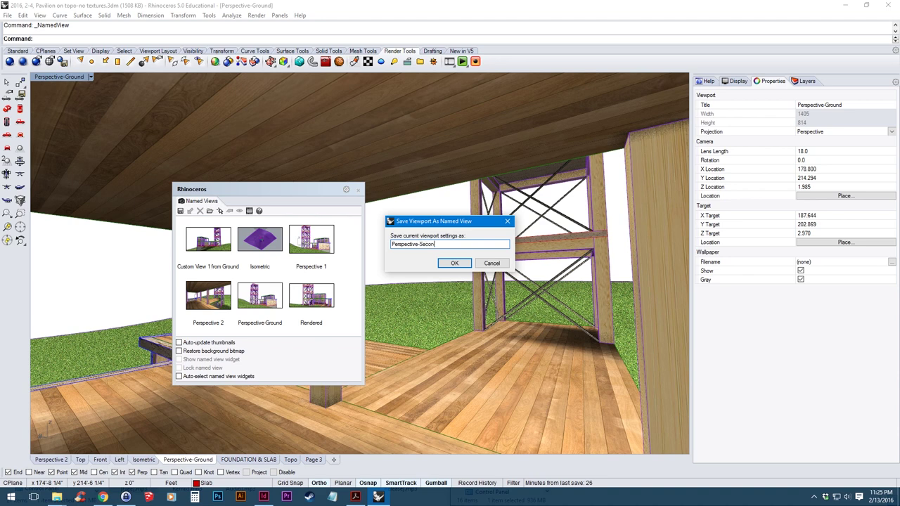
text(Second Floor)
key(Return)
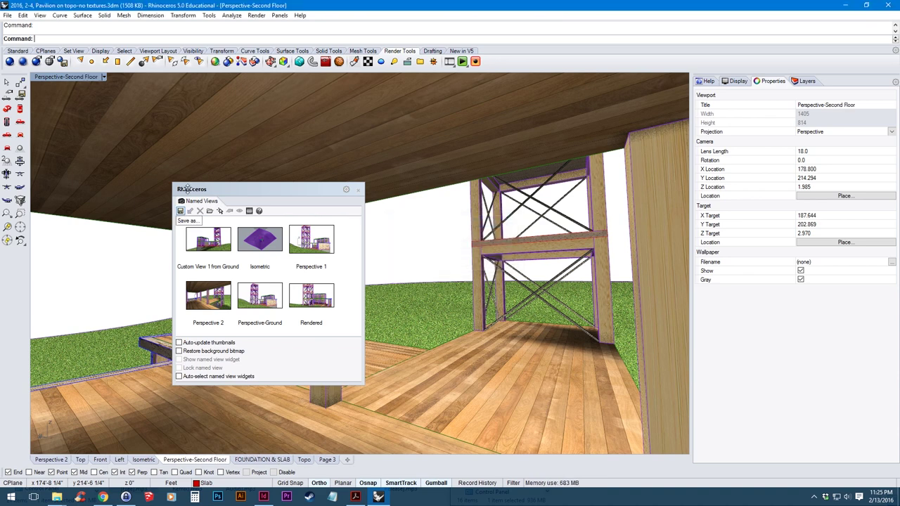
click(358, 189)
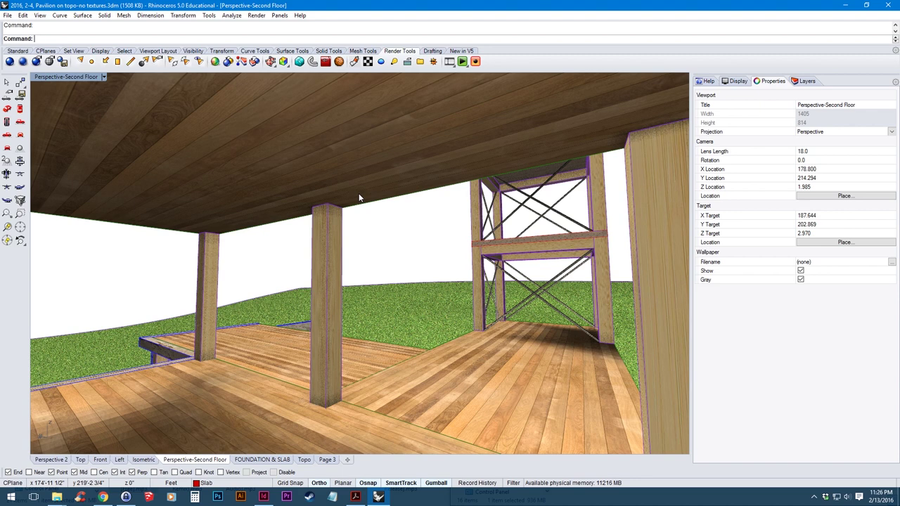
- Return the viewport to the saved Perspective-Ground view
click(76, 77)
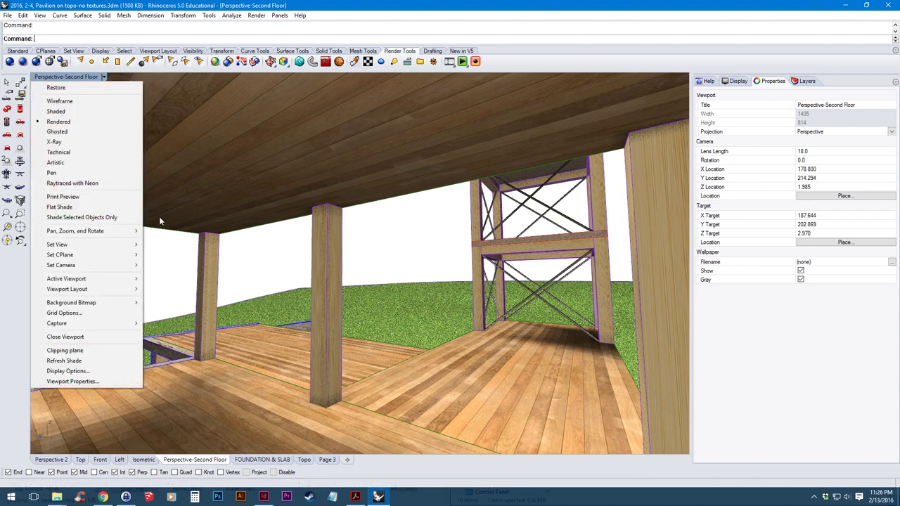
mouse_move(120, 244)
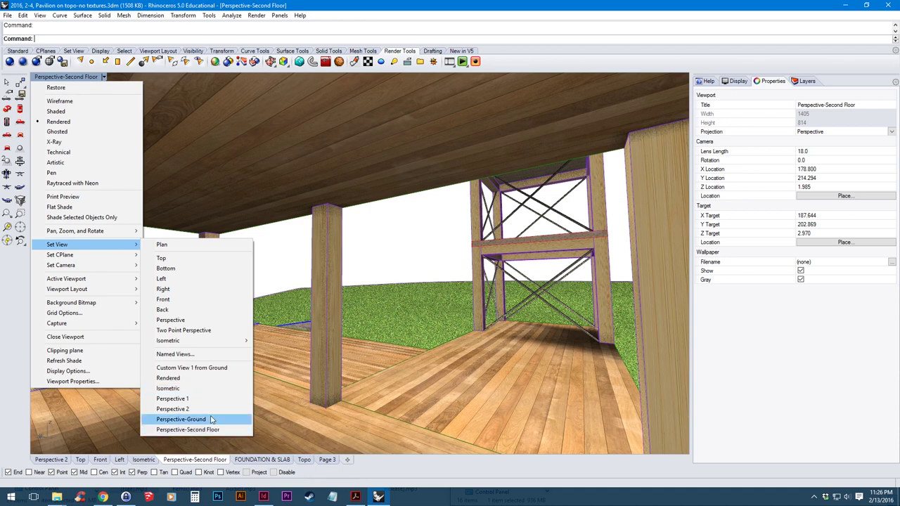
click(232, 419)
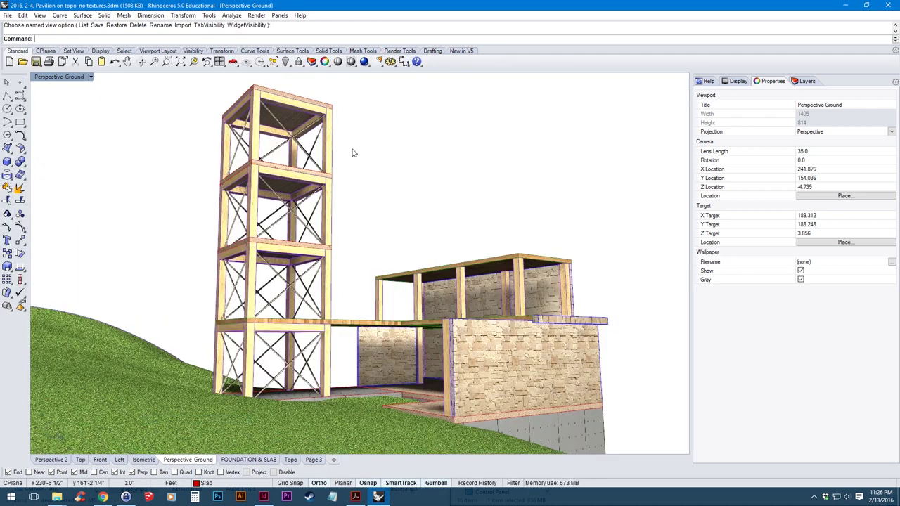
- Open the document's Rhino Render settings through the Options command to reach the render size and resolution
click(406, 55)
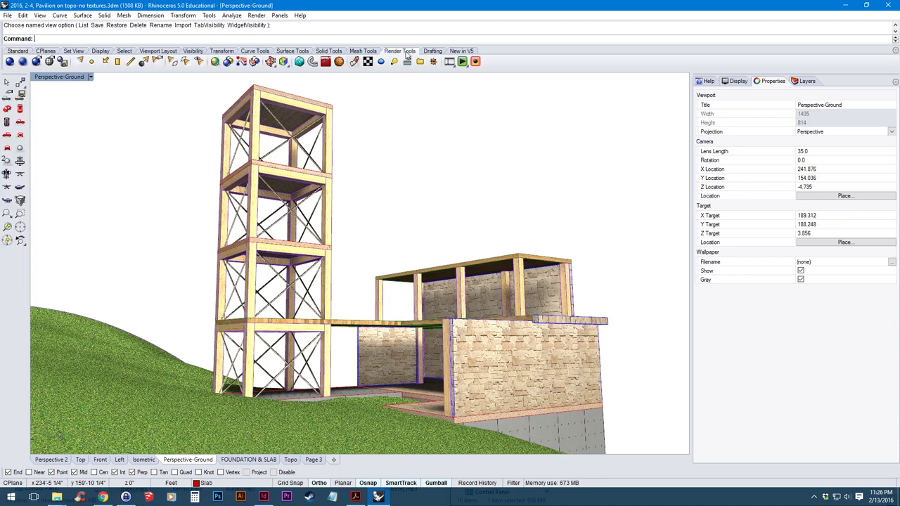
click(36, 62)
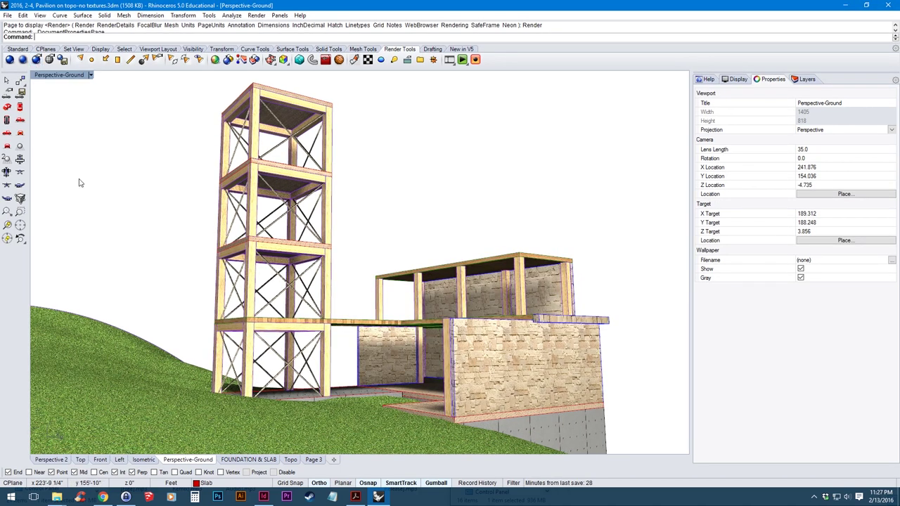
text(Options)
key(Return)
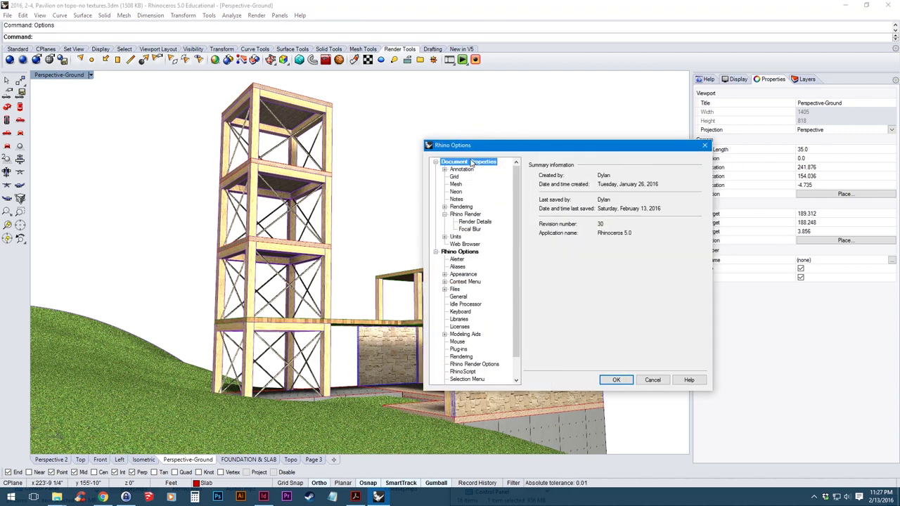
click(466, 214)
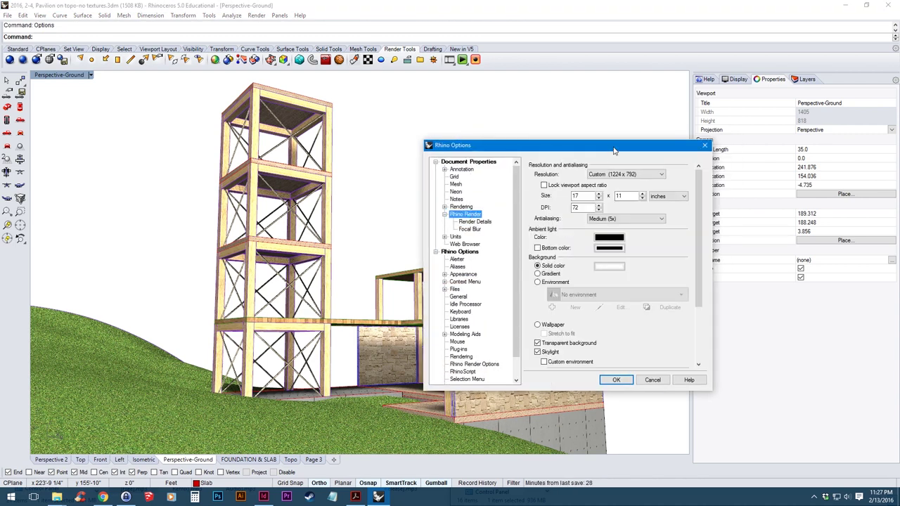
drag(616, 151, 487, 155)
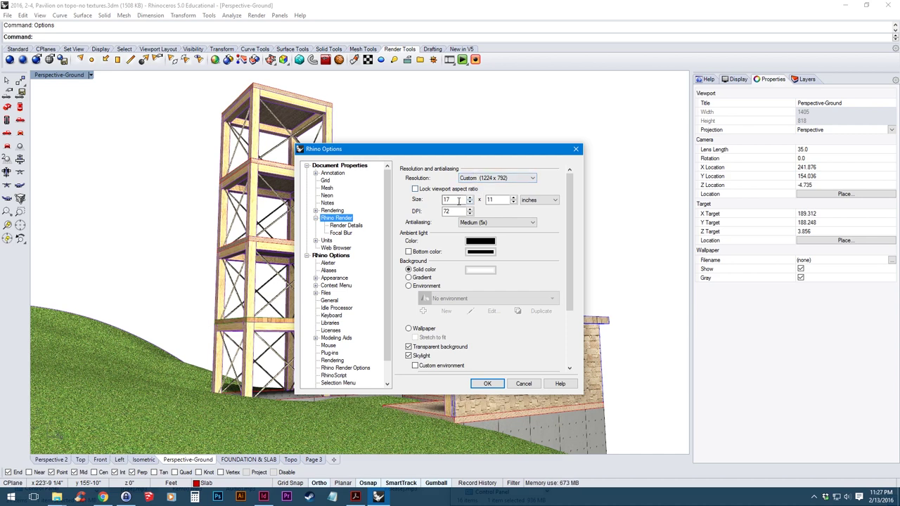
click(460, 199)
- Switch to InDesign to examine the rendering frames in the presentation layout, then return to Rhino
click(265, 496)
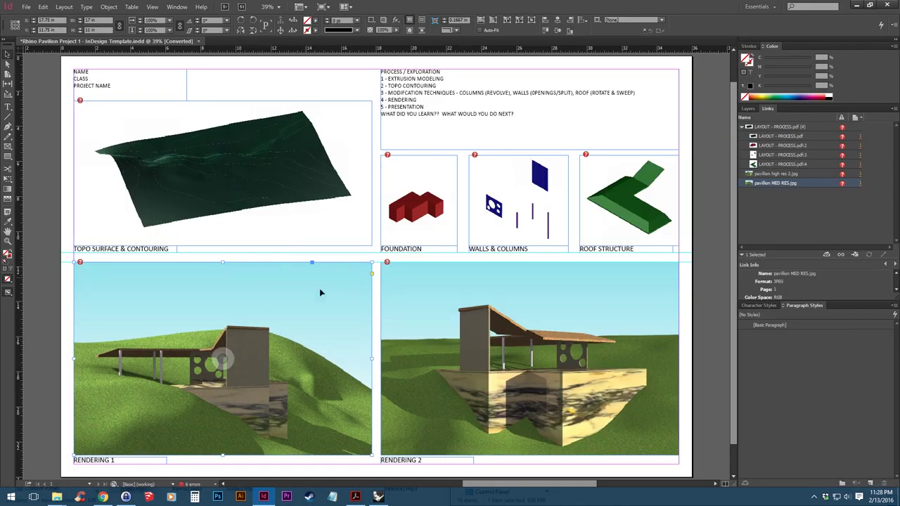
scroll(317, 291, down, 1)
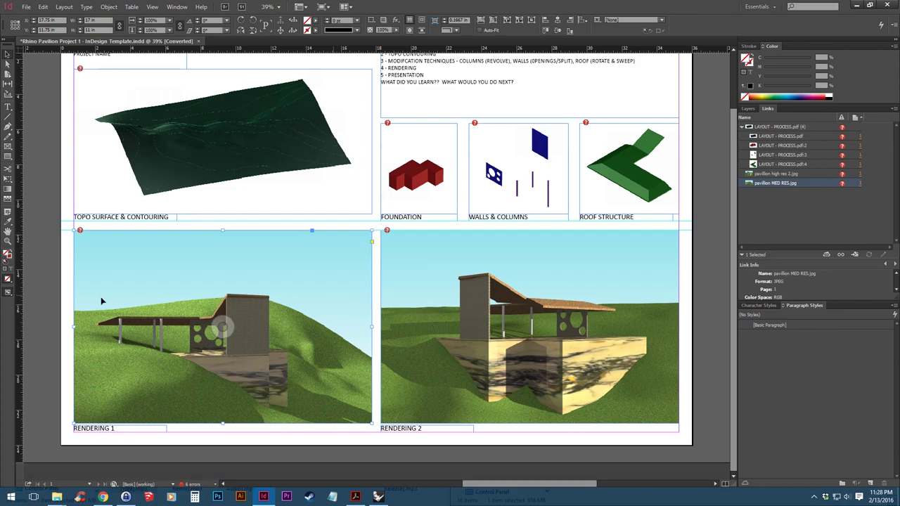
click(378, 497)
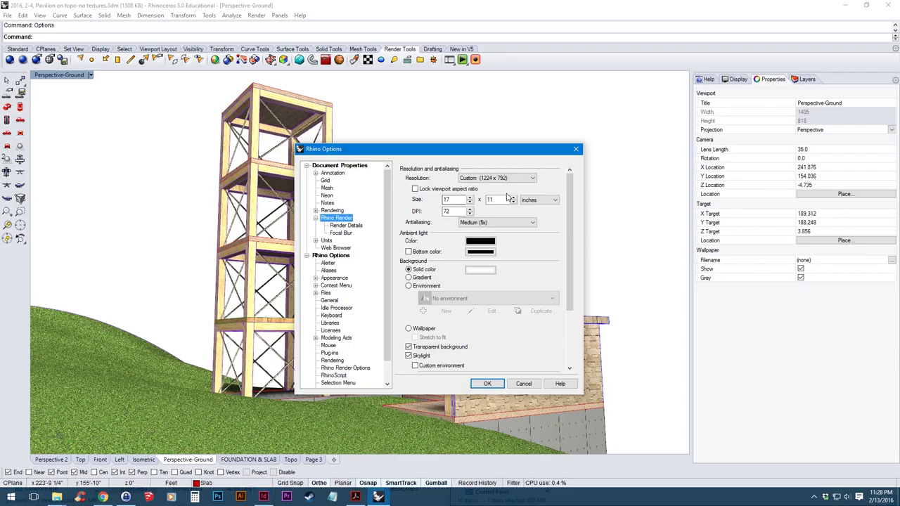
- Turn off the transparent background for renders and confirm the Rhino Render settings
double_click(462, 213)
drag(461, 213, 436, 216)
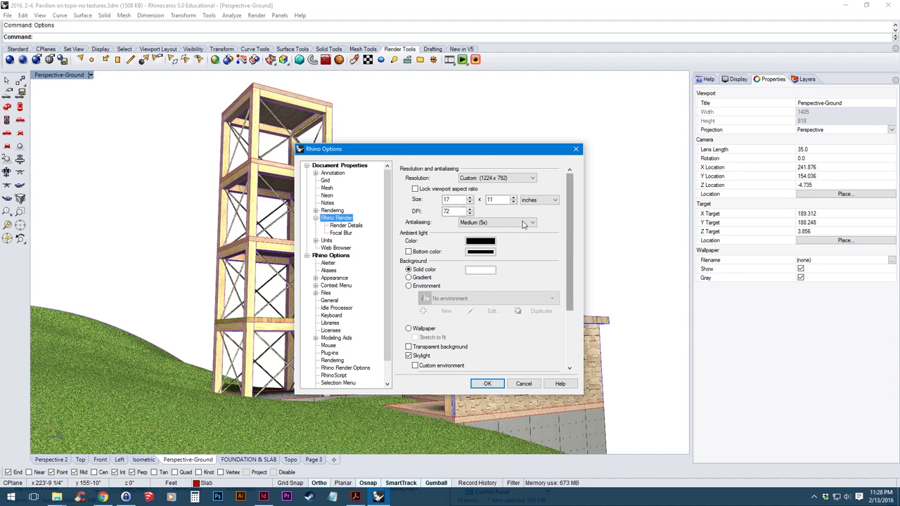
click(475, 273)
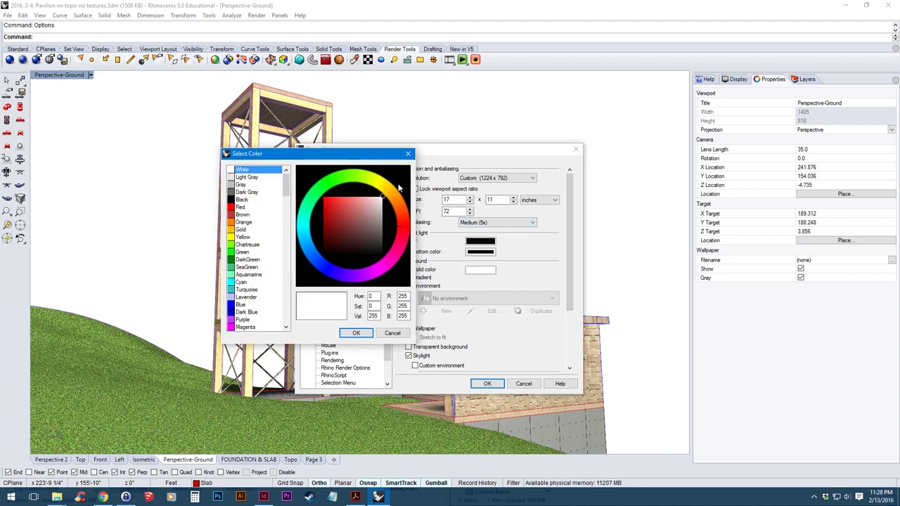
click(406, 156)
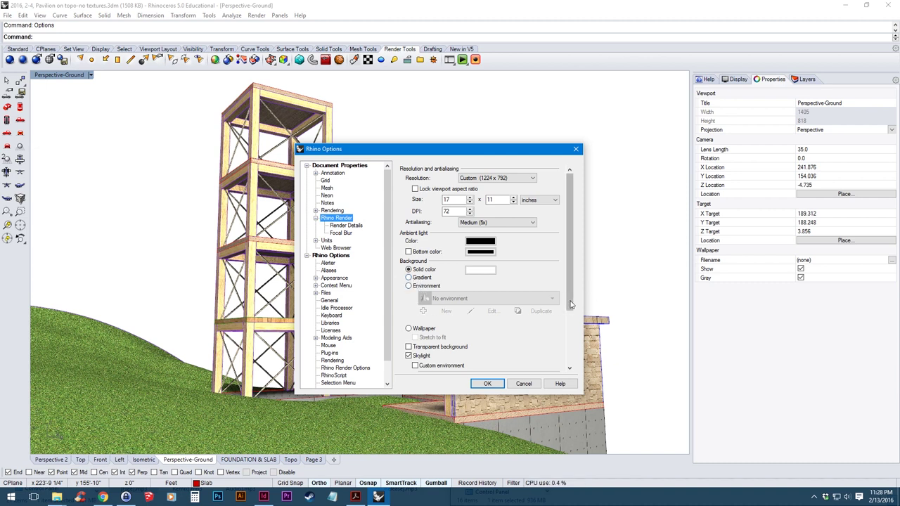
scroll(567, 331, down, 3)
drag(567, 331, 570, 317)
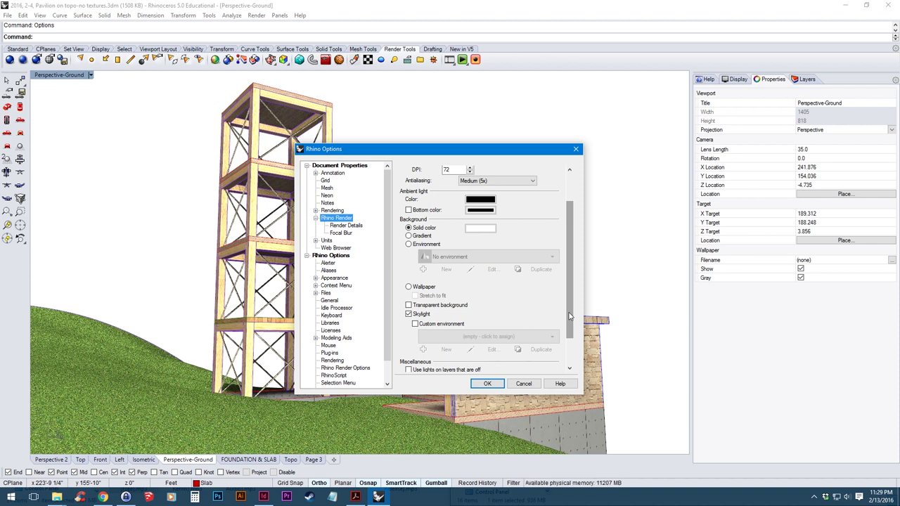
click(447, 308)
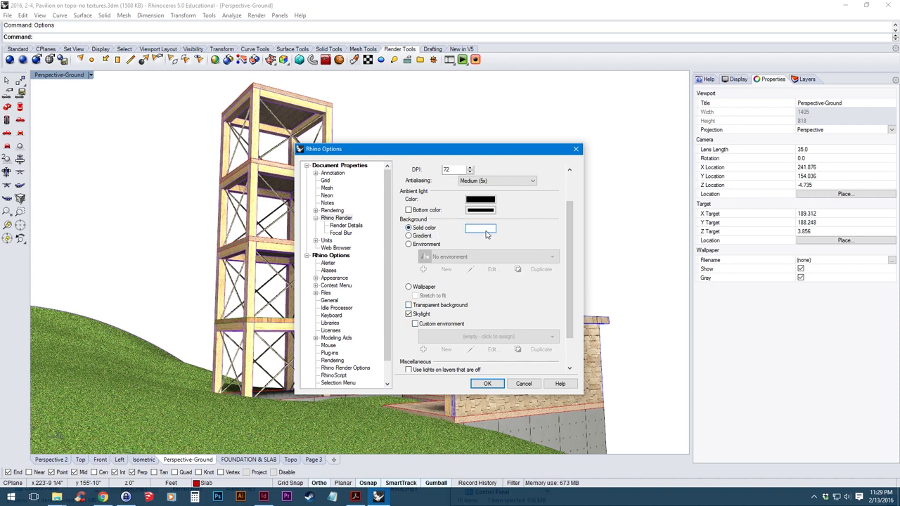
drag(570, 293, 567, 341)
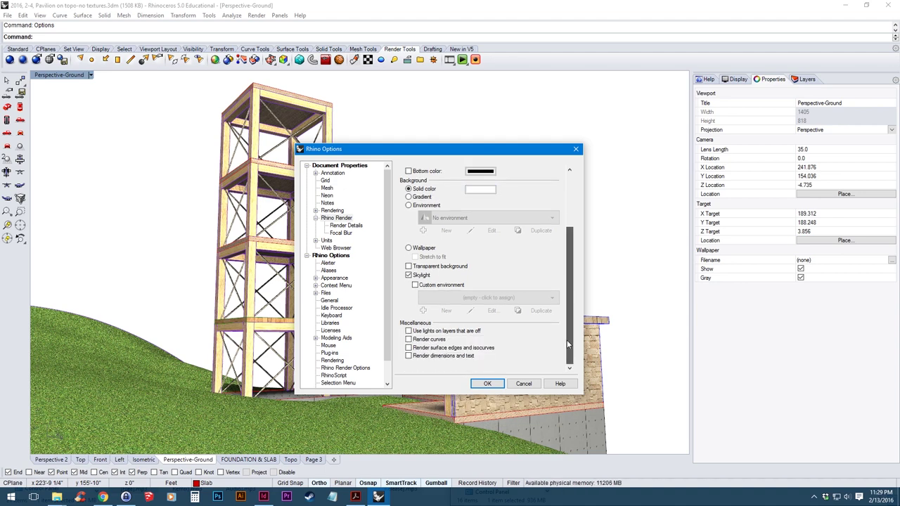
click(488, 383)
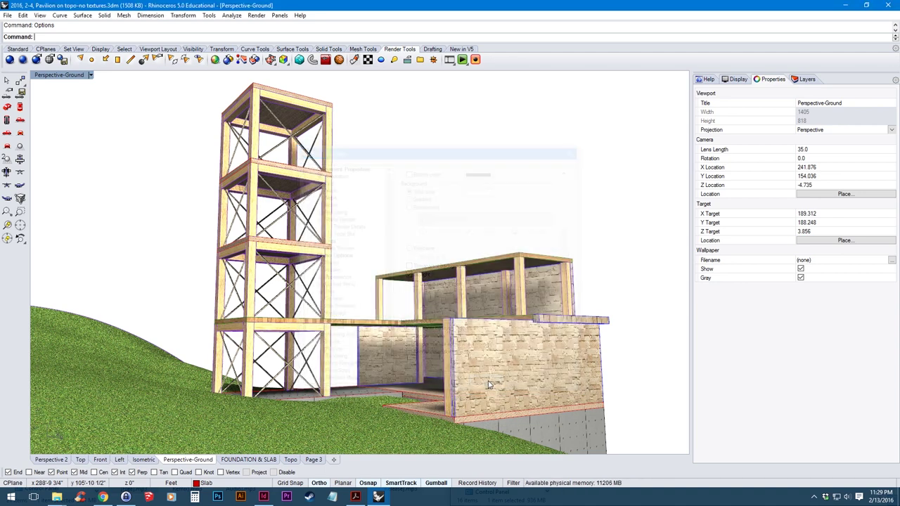
- Render the Perspective-Ground view and brighten the finished image with a gamma correction of 1.8
click(11, 60)
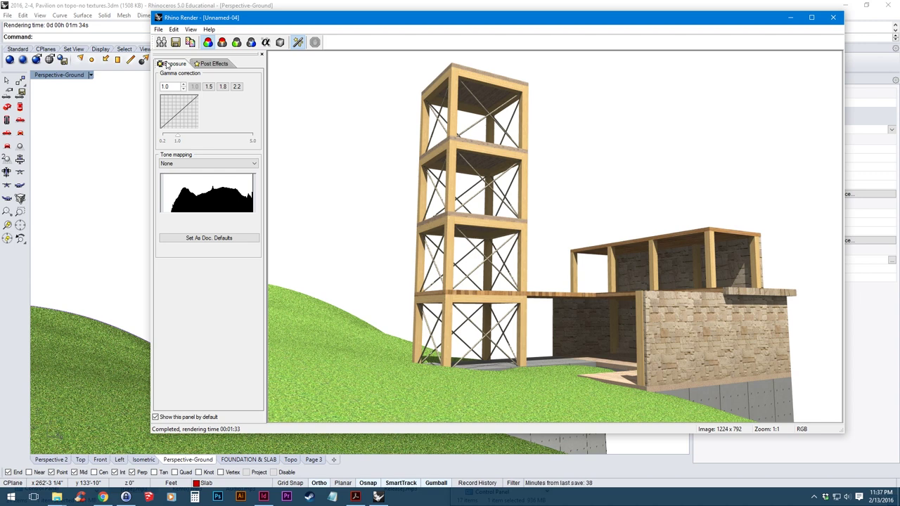
click(208, 87)
click(223, 87)
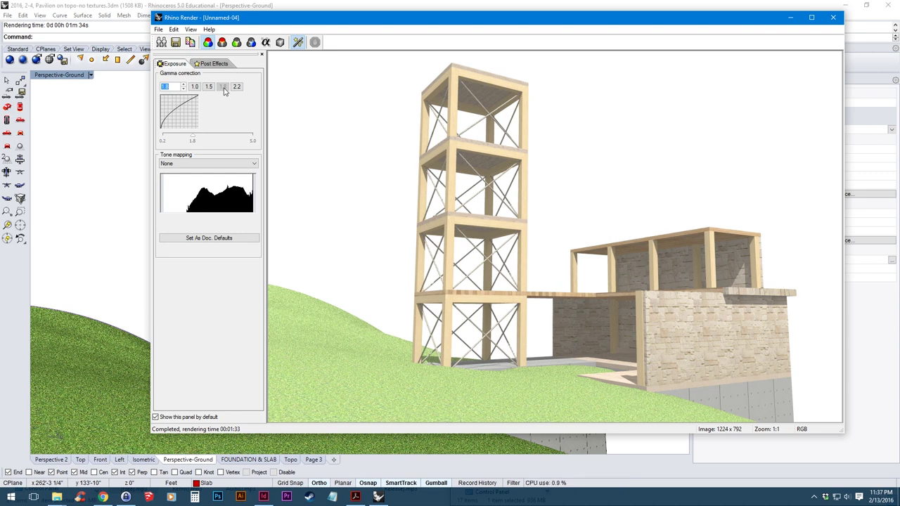
- Try a gamma correction of 0.75 on the finished rendering, then set the gamma to 1.0
key(BackSpace)
key(Return)
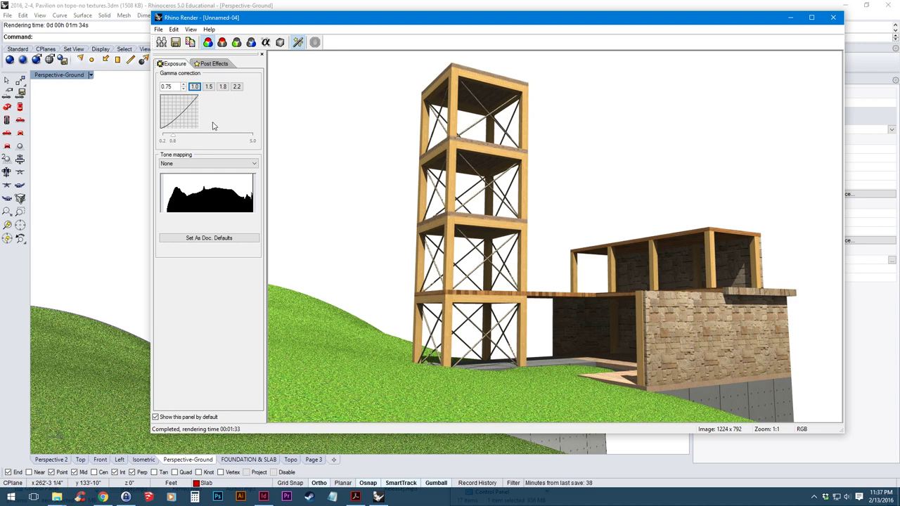
click(194, 86)
- Try the Fog, Isocurves and Curves post effects on the rendering, switching each off again, and return to the exposure settings
click(214, 64)
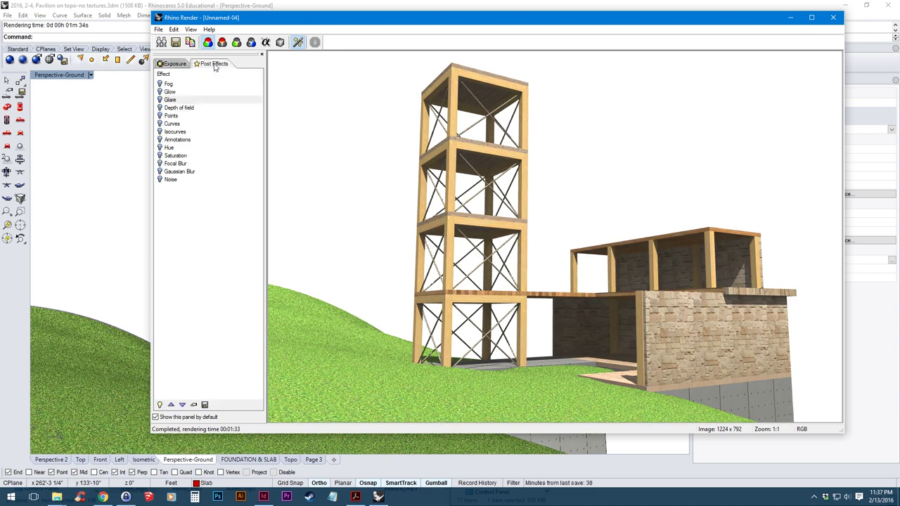
click(160, 84)
click(160, 83)
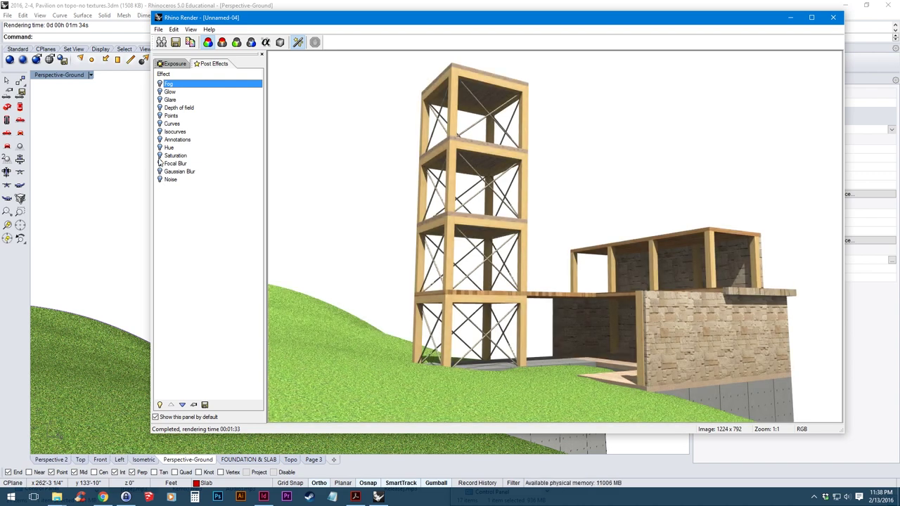
click(161, 132)
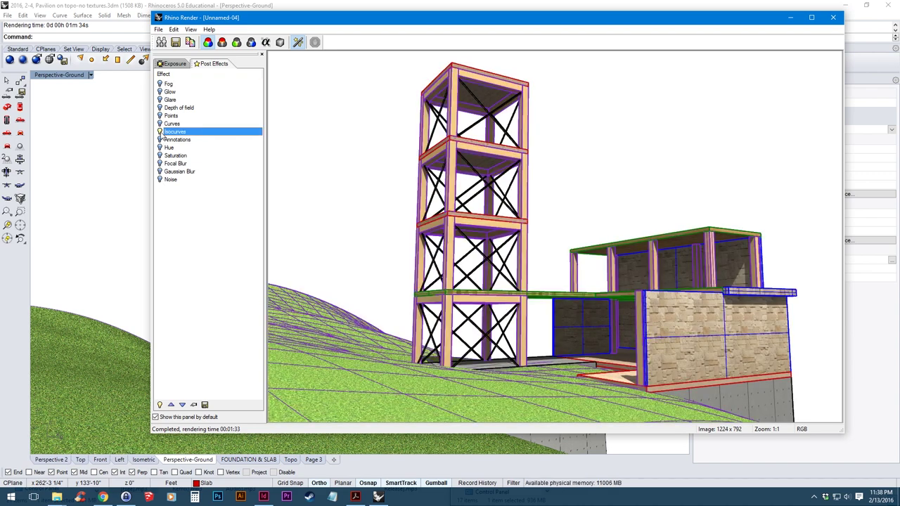
click(161, 133)
click(161, 124)
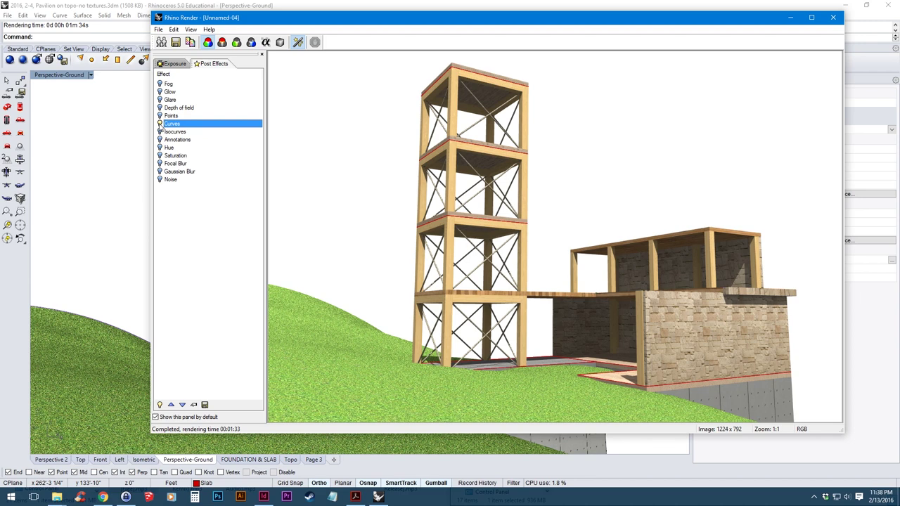
click(160, 125)
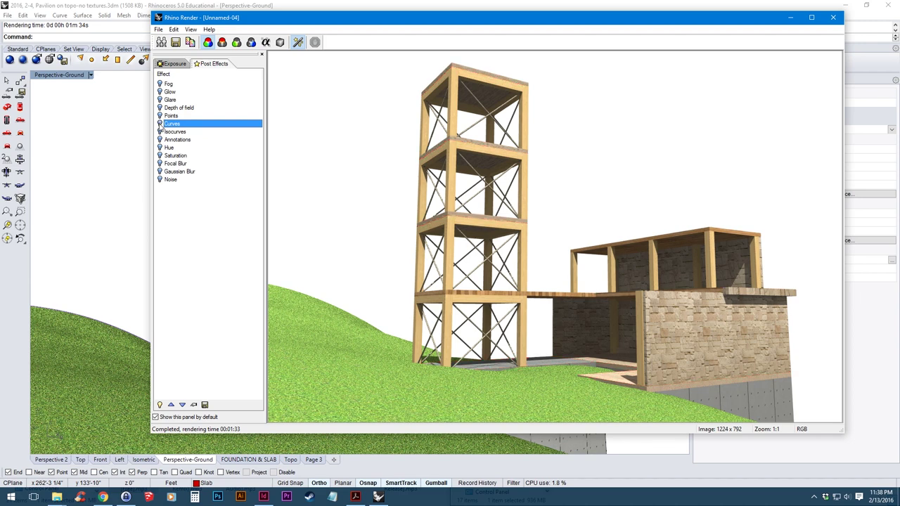
click(172, 65)
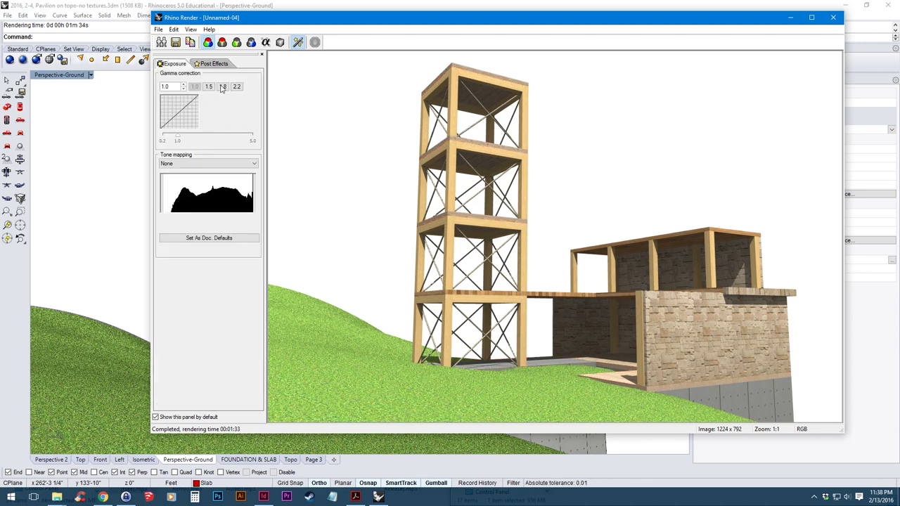
- Save the rendering as a JPEG named "ground render" in the Downloads folder and close the render window
click(175, 42)
click(335, 252)
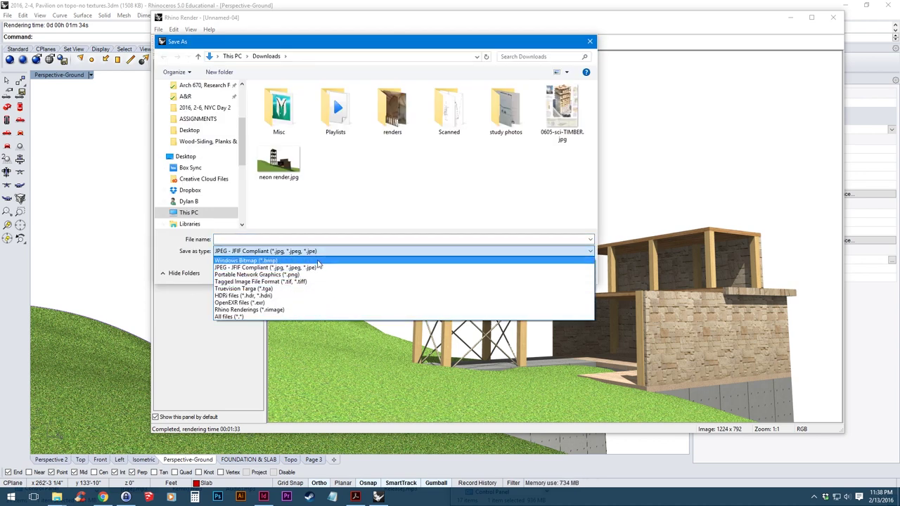
click(318, 268)
click(339, 239)
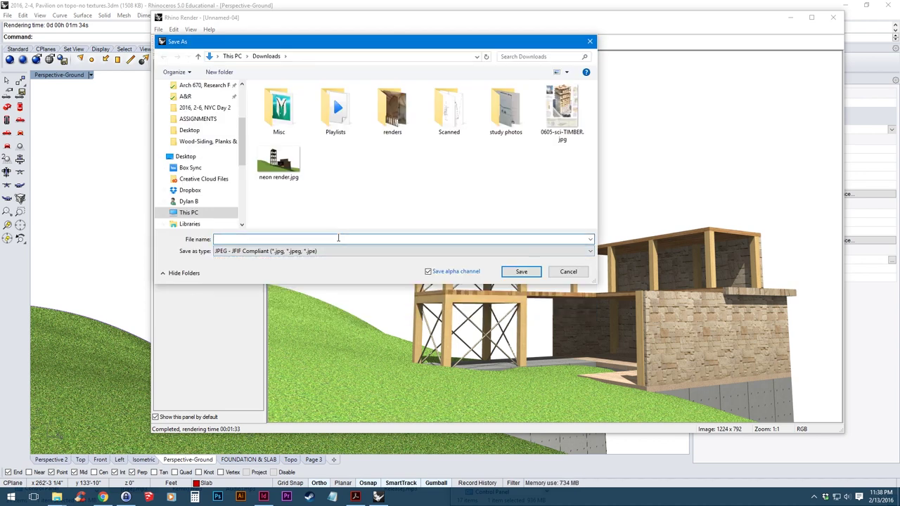
text(ground rend)
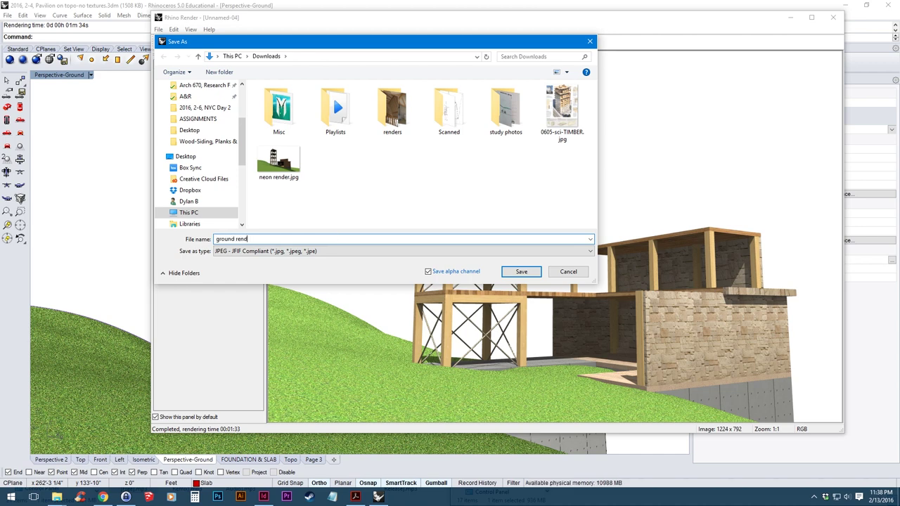
text(er)
key(Return)
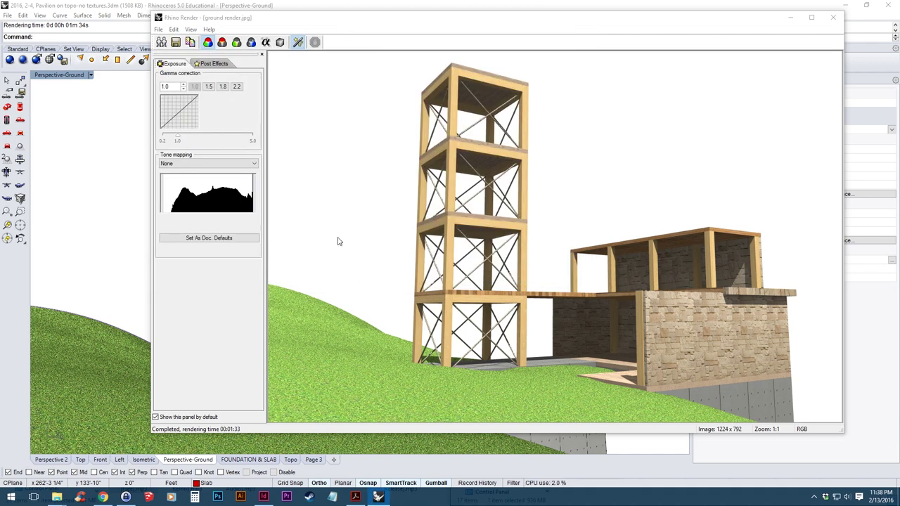
key(alt+F4)
- Restore the saved Perspective-Second Floor view in the viewport
right_click(59, 74)
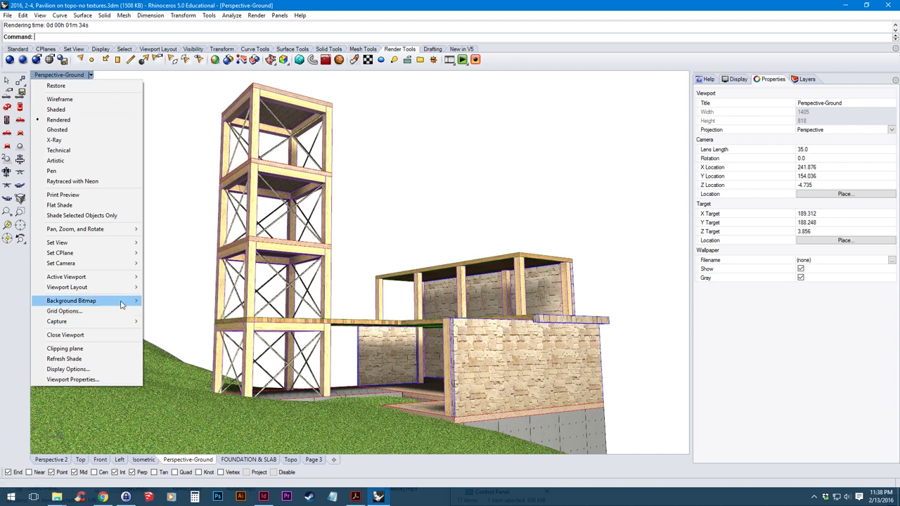
mouse_move(121, 244)
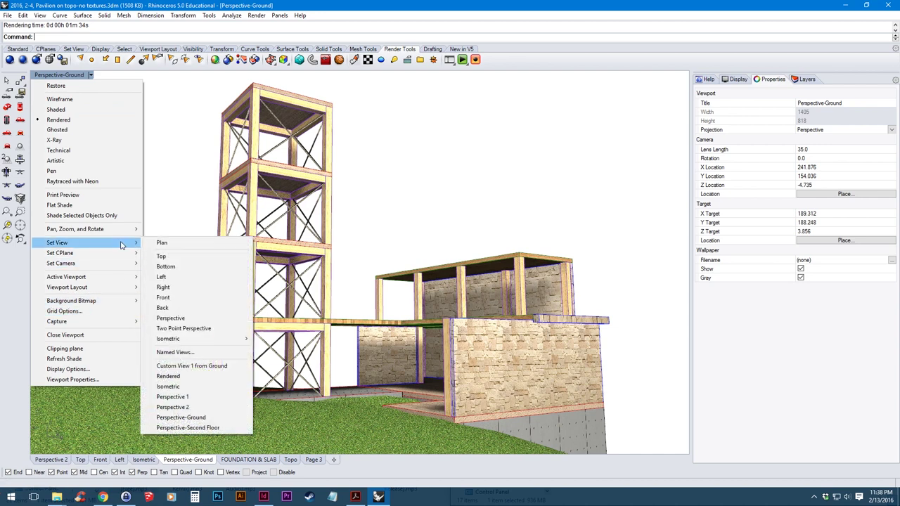
click(214, 429)
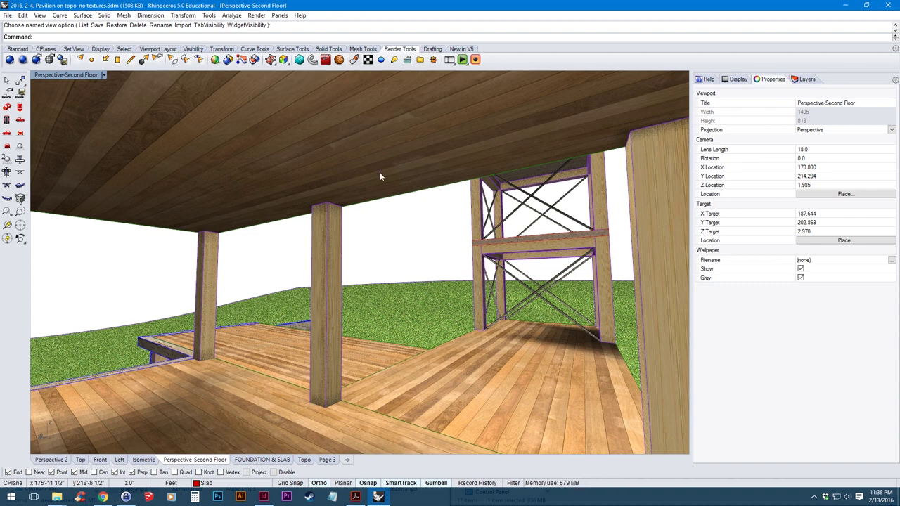
- Set the sun to about 2:08 PM on 9/8/2016 for the second-floor view and close the sun settings
click(433, 59)
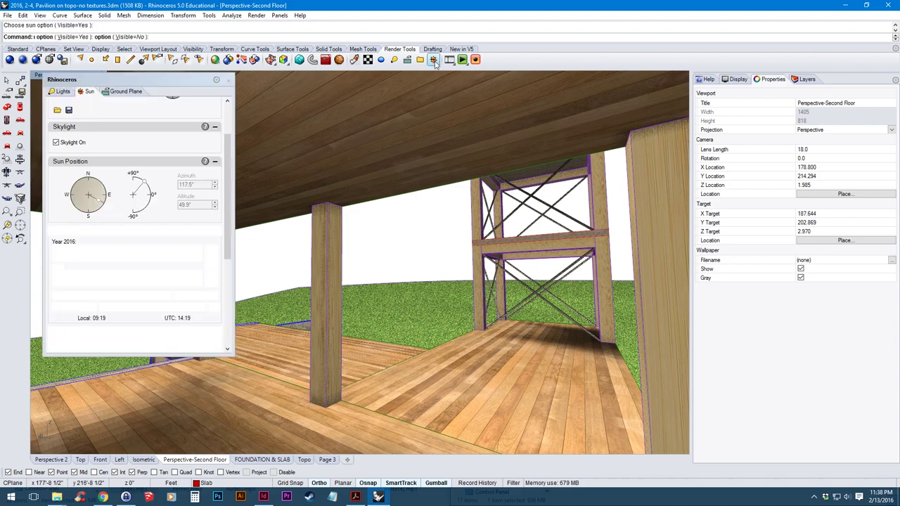
click(139, 281)
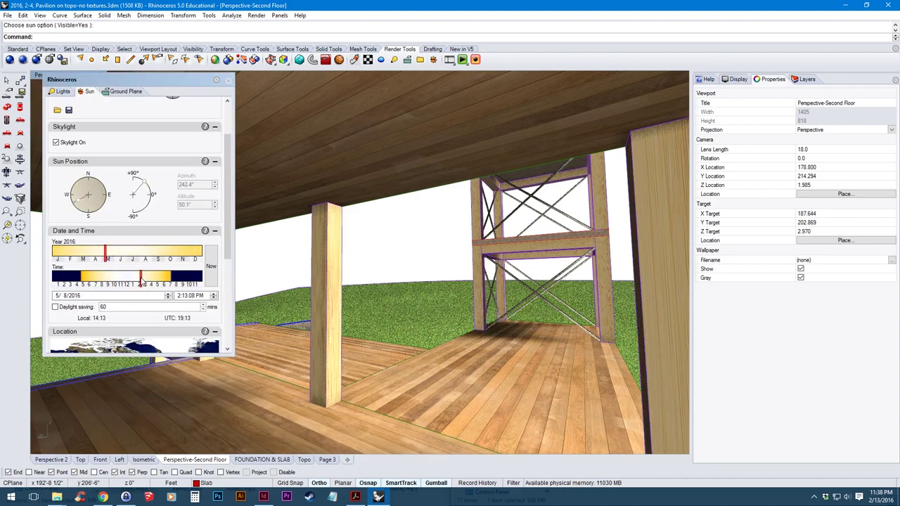
drag(132, 254, 161, 255)
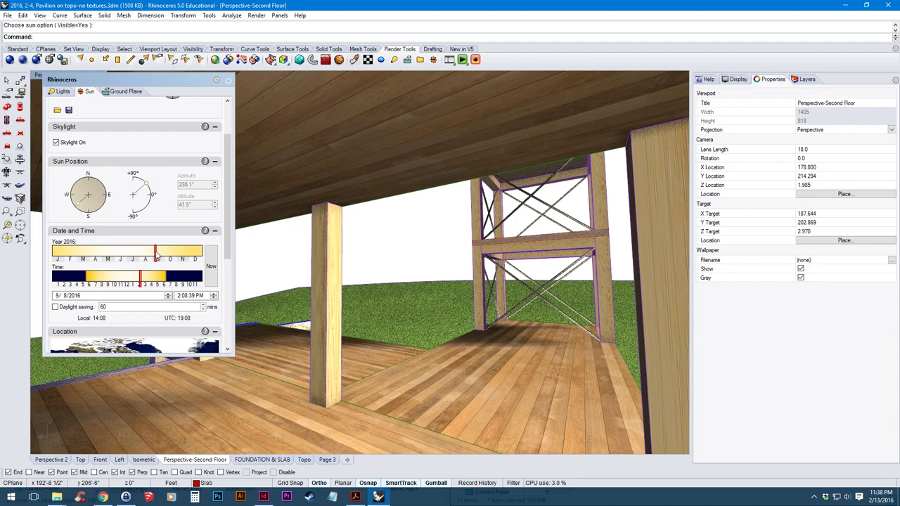
click(228, 80)
- Check the Rhino Render settings and render the Perspective-Second Floor view
click(23, 59)
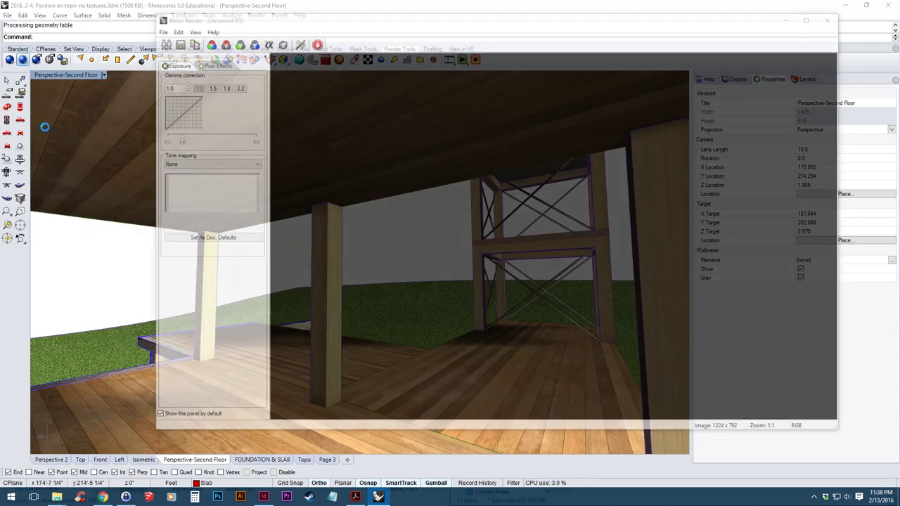
click(830, 18)
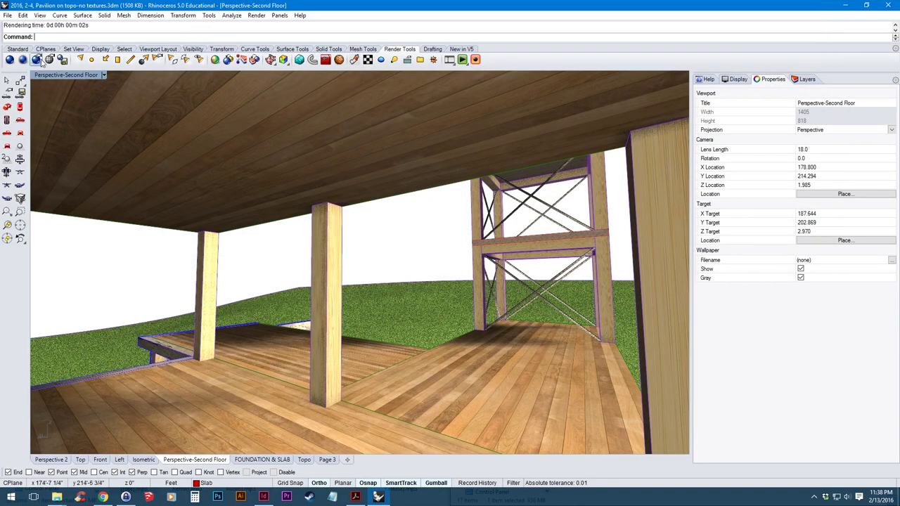
click(37, 59)
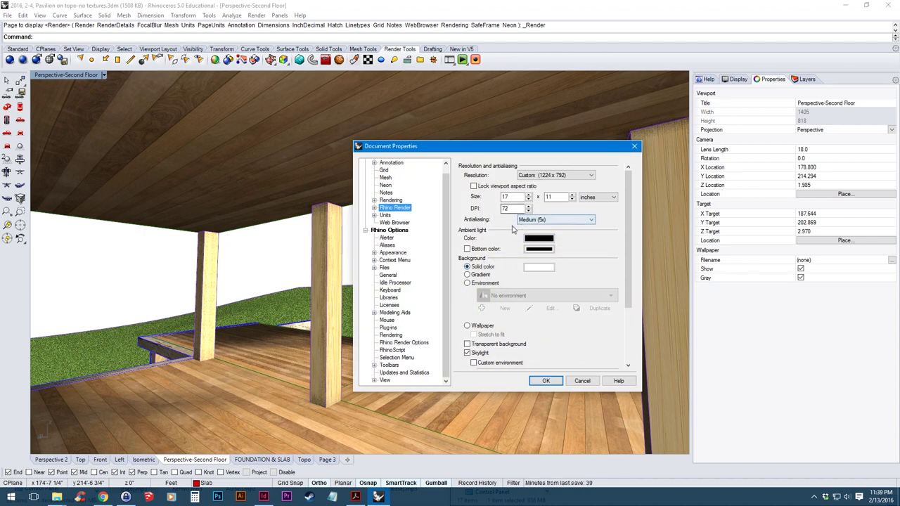
click(635, 147)
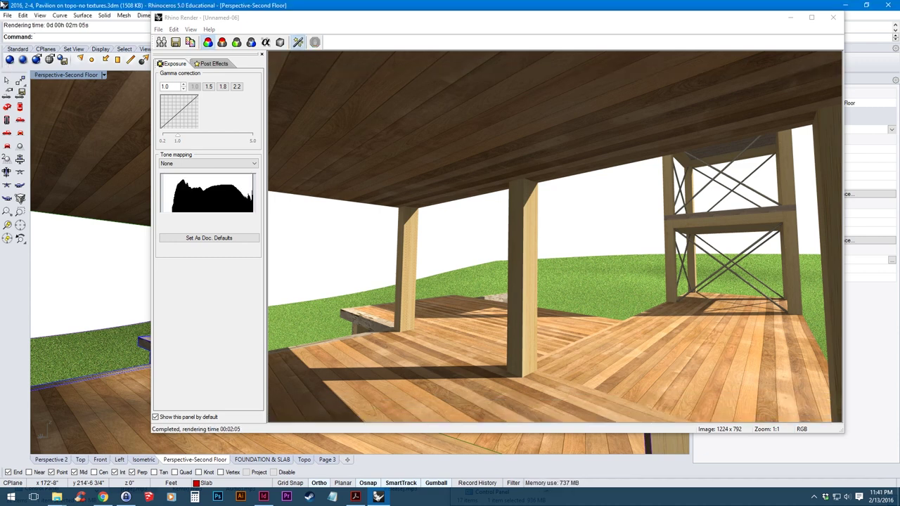
- Save the second-floor rendering as a JPEG named "interior render" in the Downloads folder
click(175, 42)
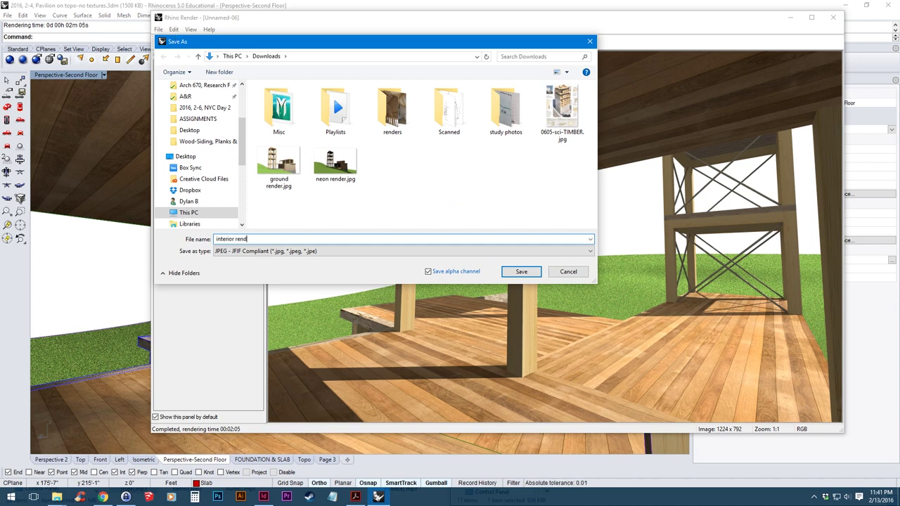
key(Return)
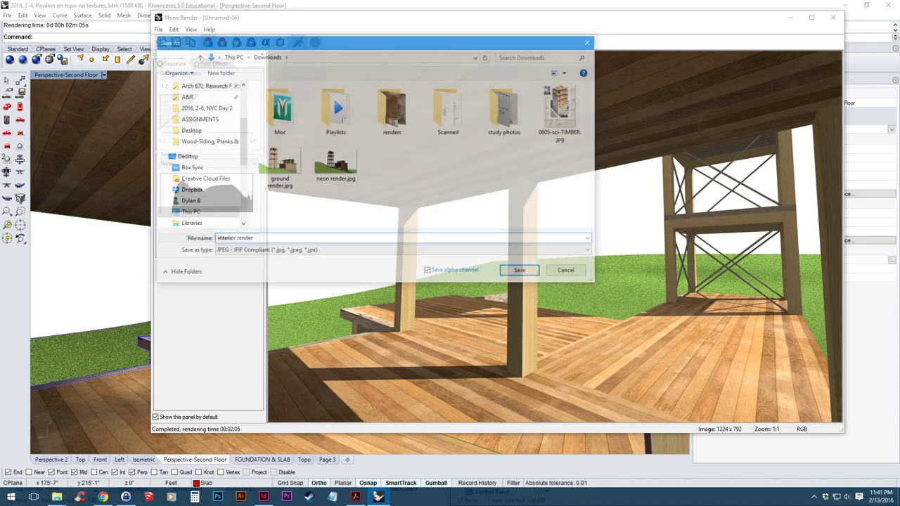